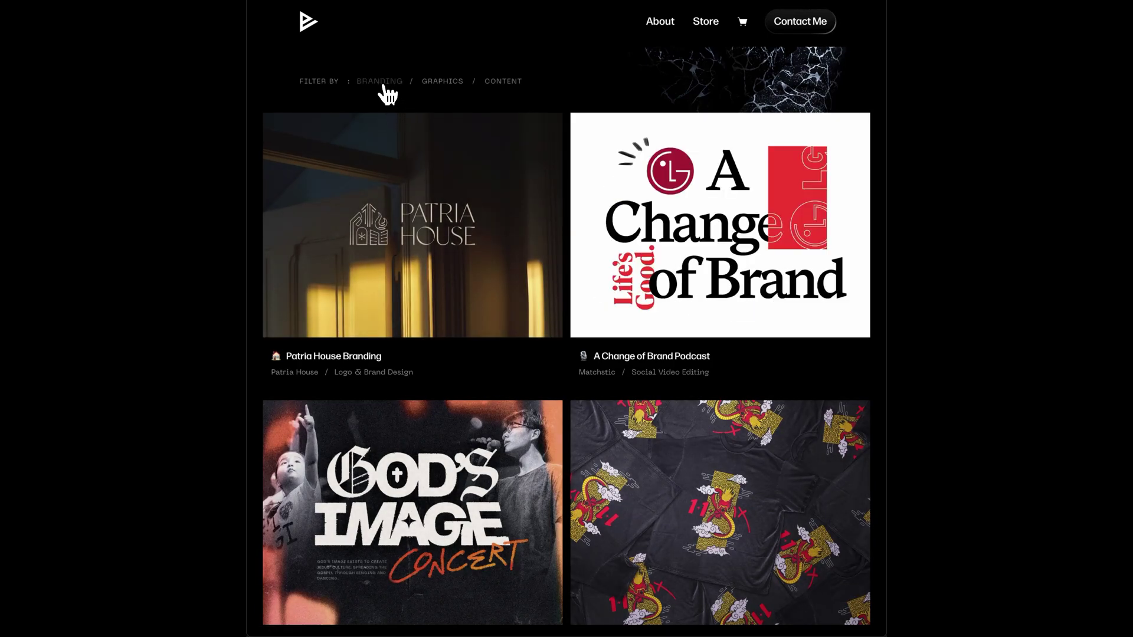
# - Filter the live grid to Branding, then Graphics, then toggle Graphics off to show all
pyautogui.click(382, 86)
pyautogui.click(437, 85)
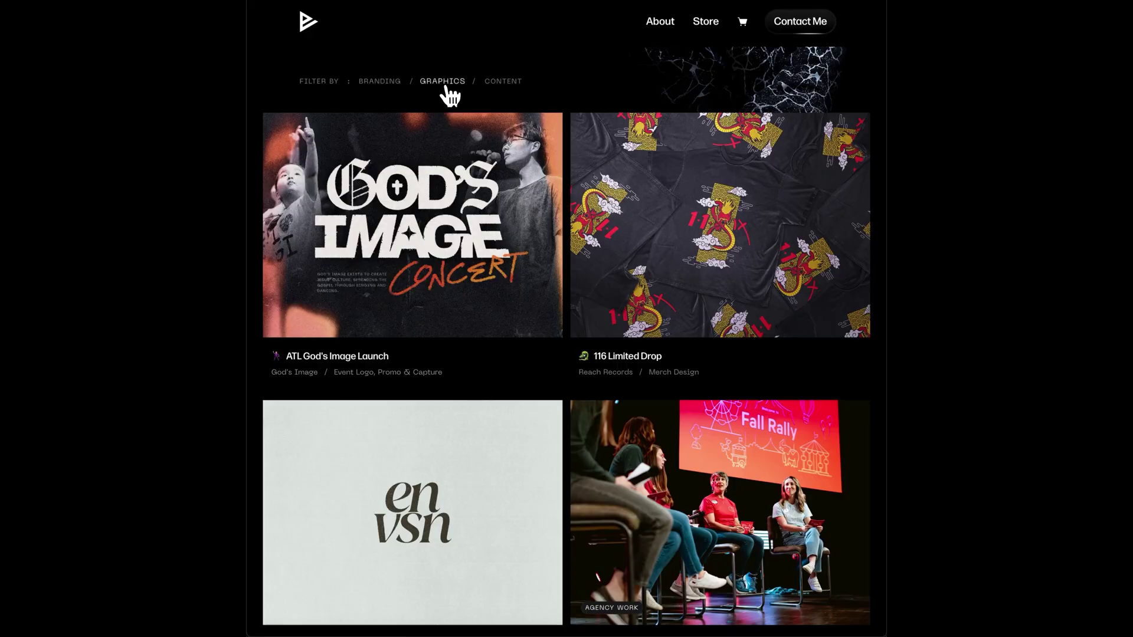
pyautogui.click(447, 86)
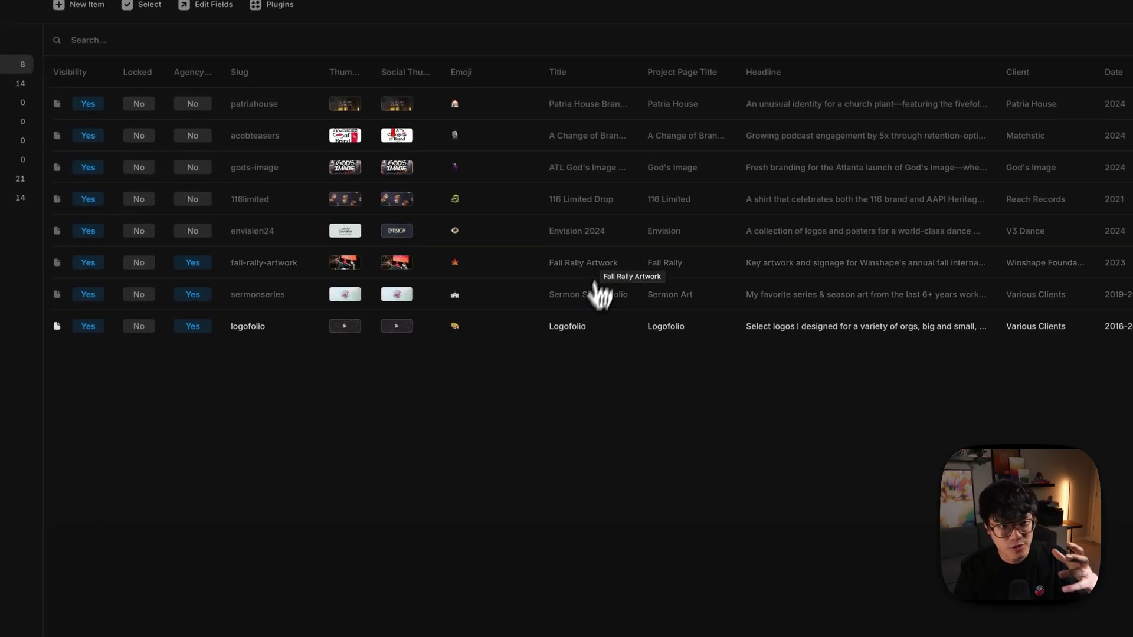
# - Back on the canvas, select the project list and browse the CMS collections in Insert
pyautogui.click(21, 23)
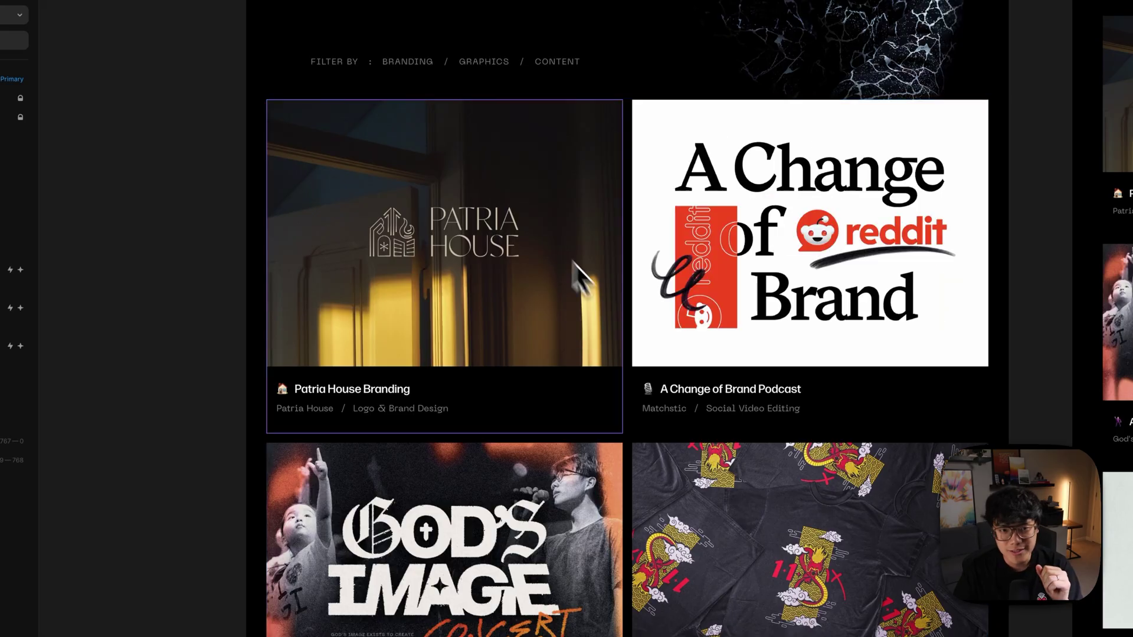
pyautogui.click(547, 282)
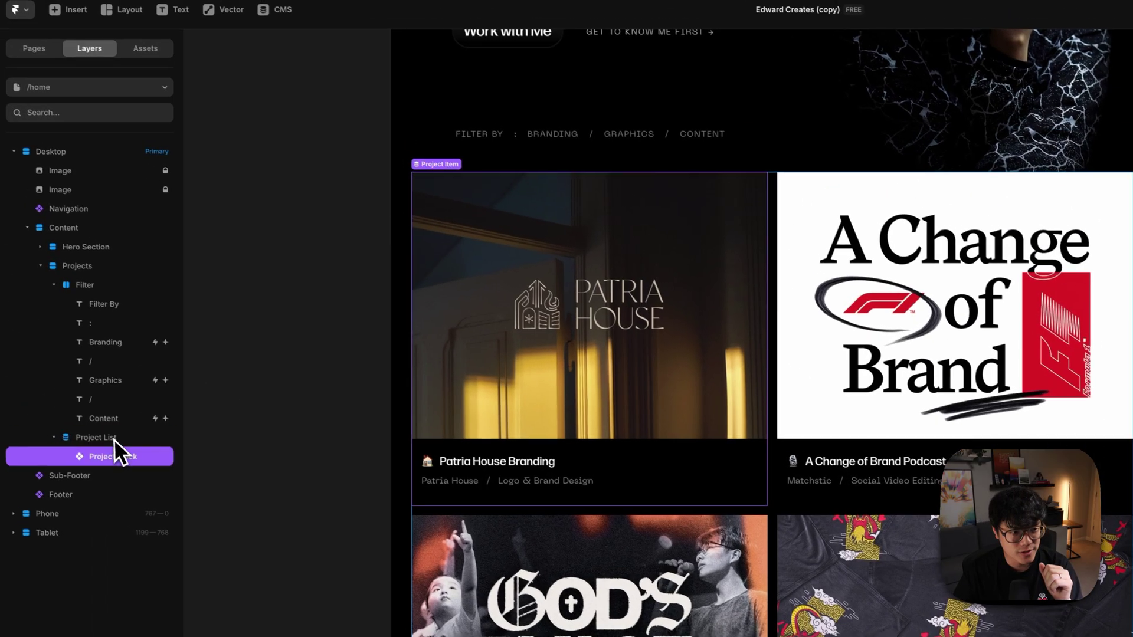
pyautogui.click(112, 440)
pyautogui.click(72, 11)
pyautogui.click(88, 289)
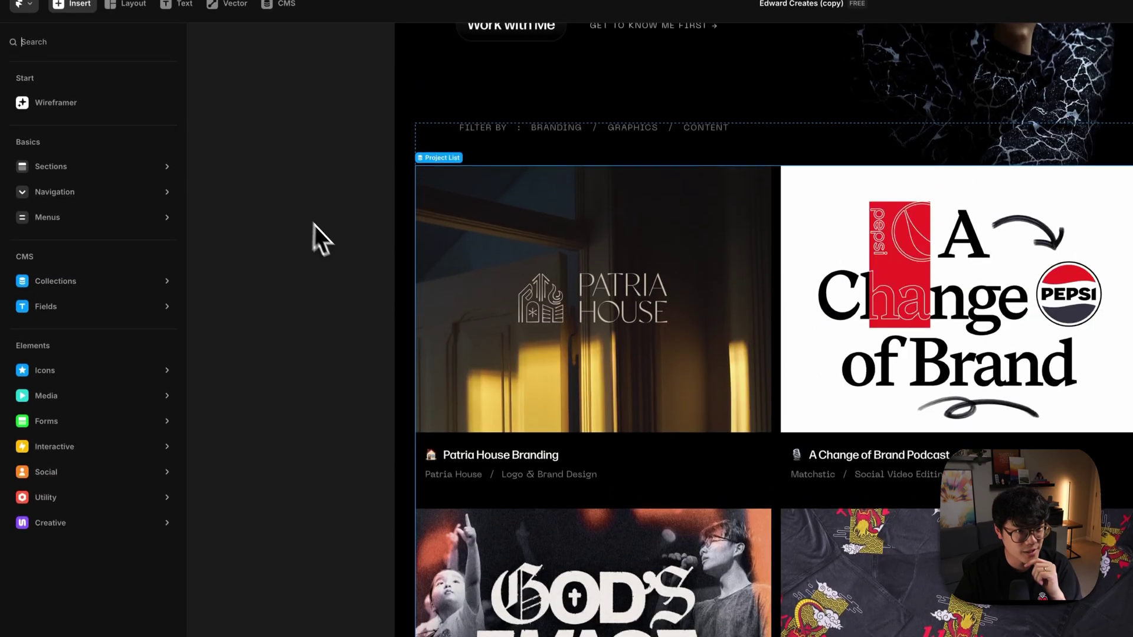
# - Confirm the Project List's data source is the Projects collection
pyautogui.click(520, 215)
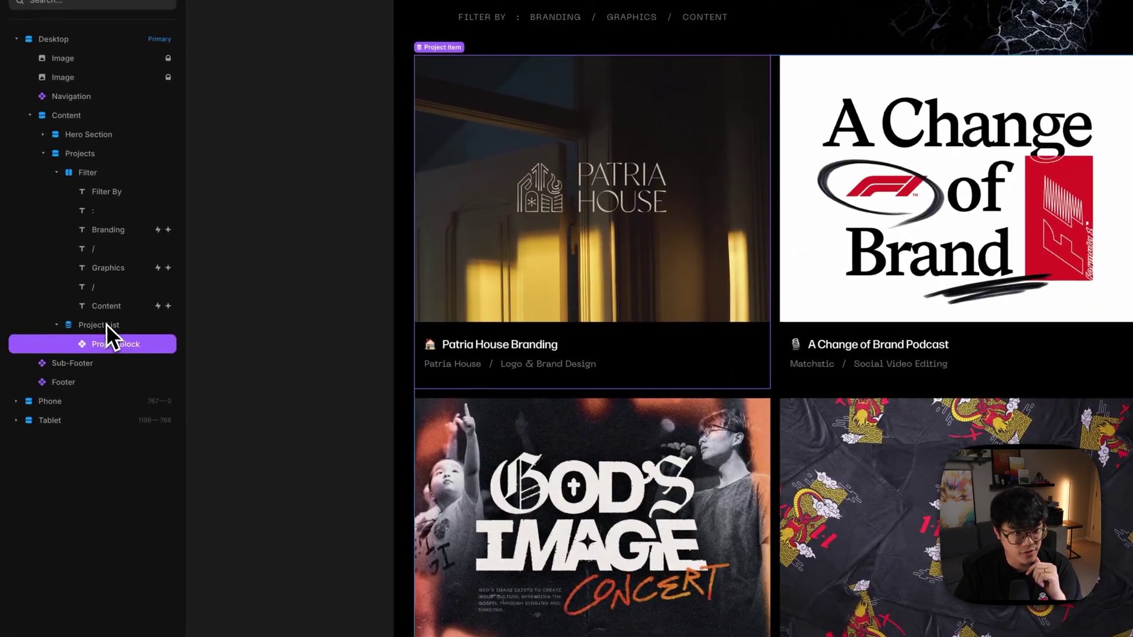
pyautogui.click(33, 330)
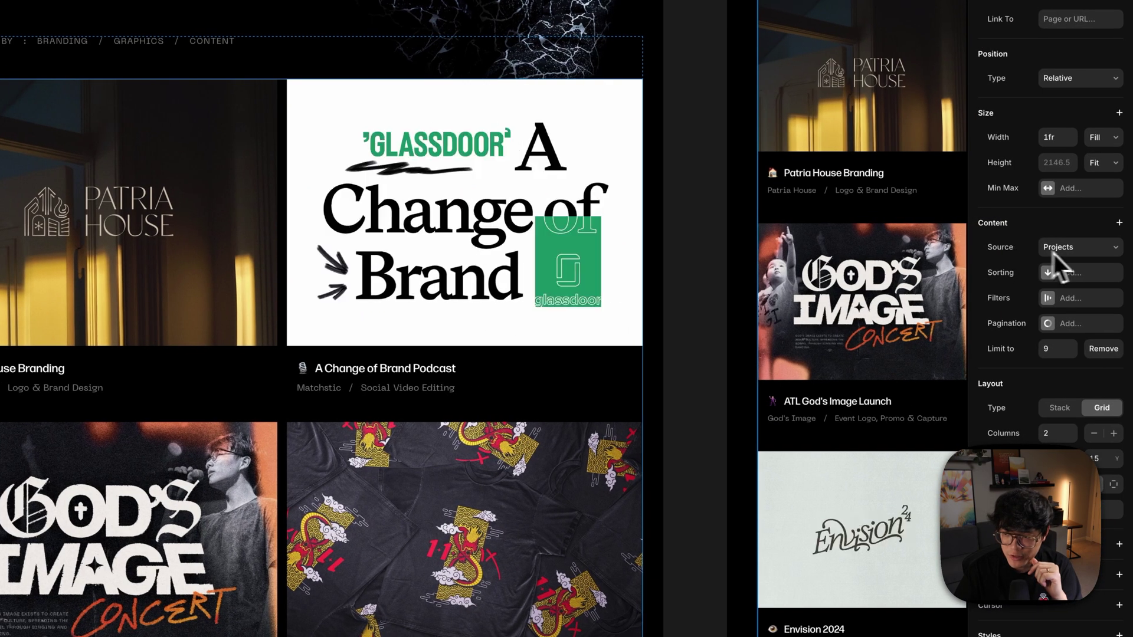
pyautogui.click(1071, 251)
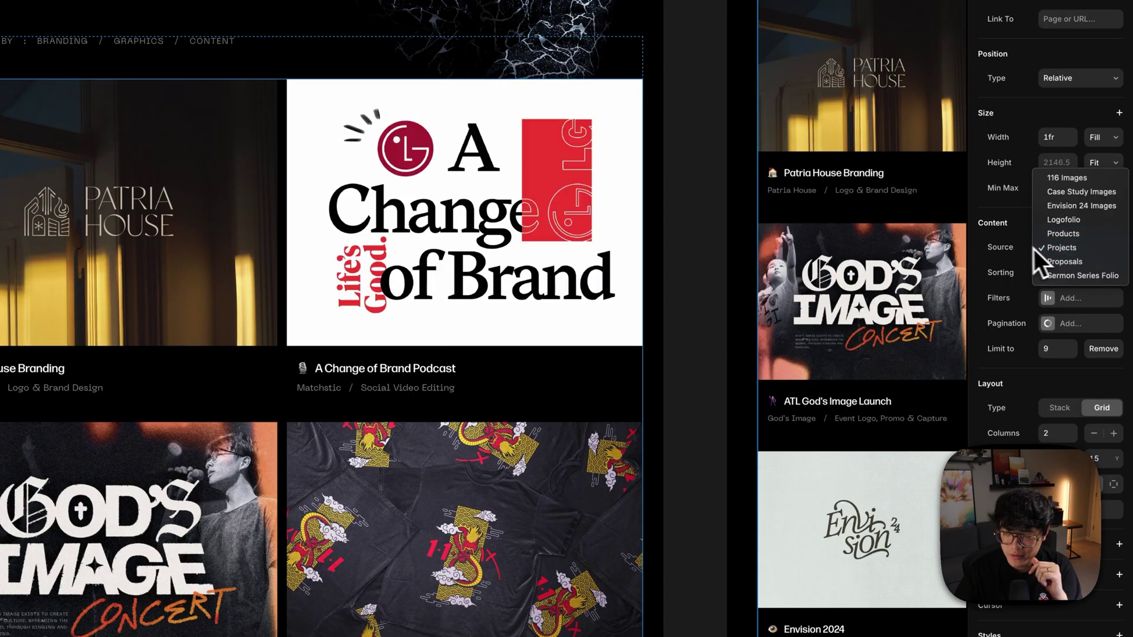
pyautogui.click(1001, 243)
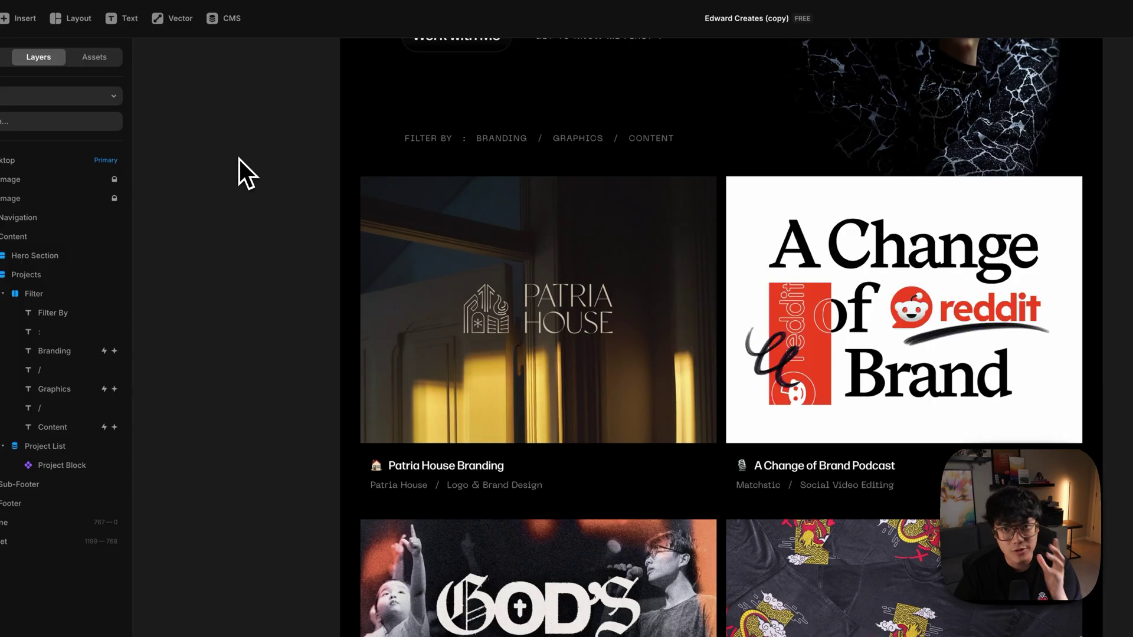
# - Open the Projects collection's field editor and review its existing fields
pyautogui.click(229, 30)
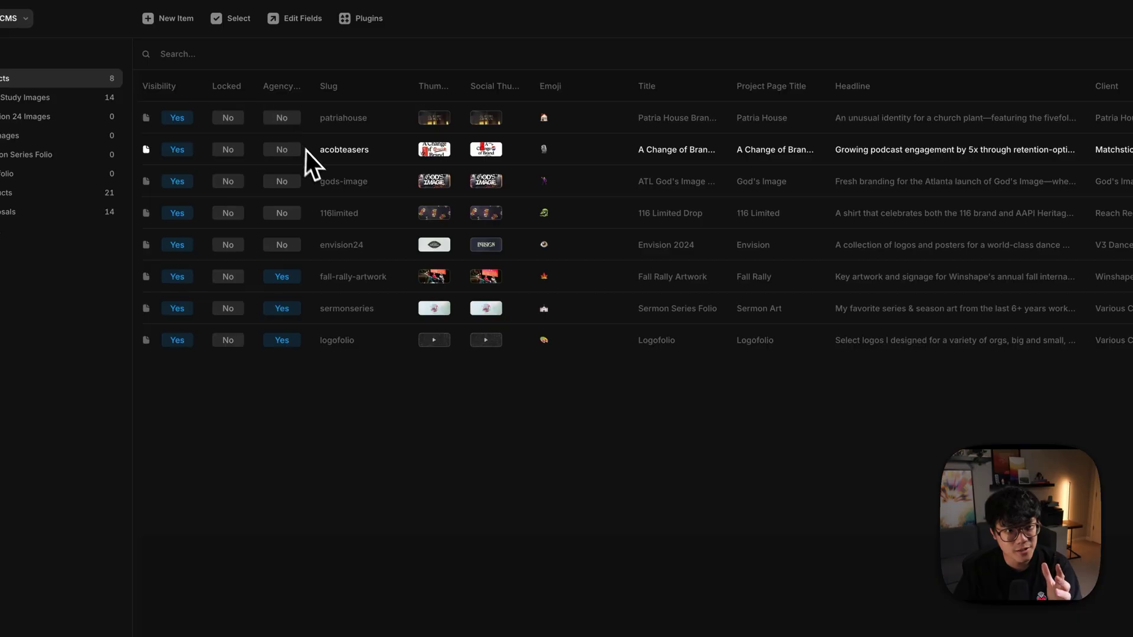
pyautogui.click(303, 25)
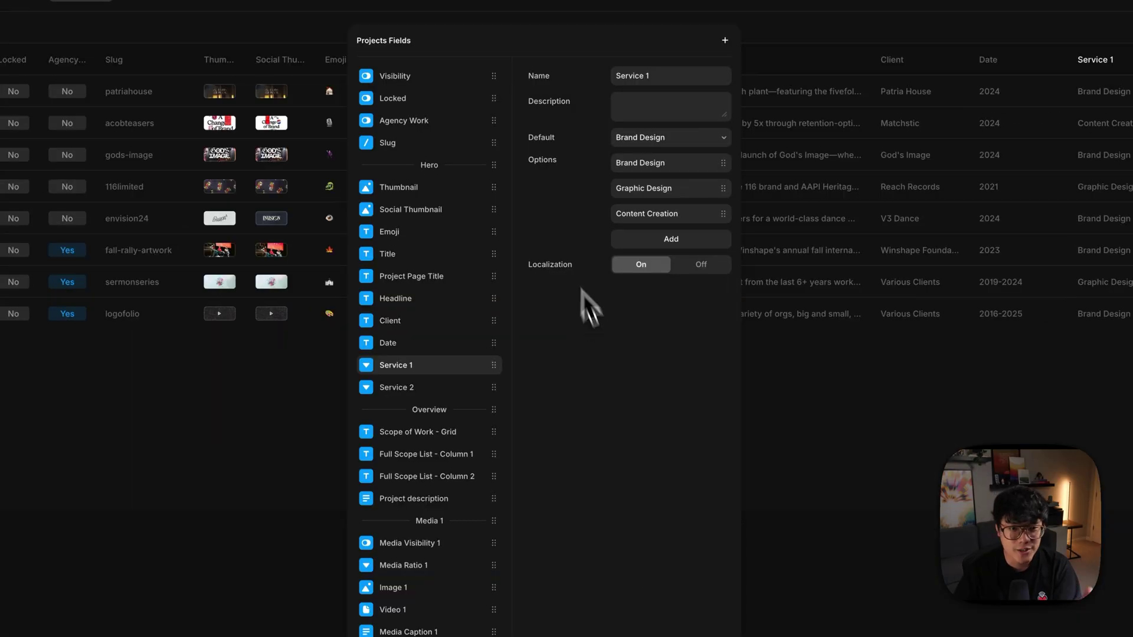
pyautogui.scroll(-15, 469, 307)
pyautogui.scroll(15, 466, 320)
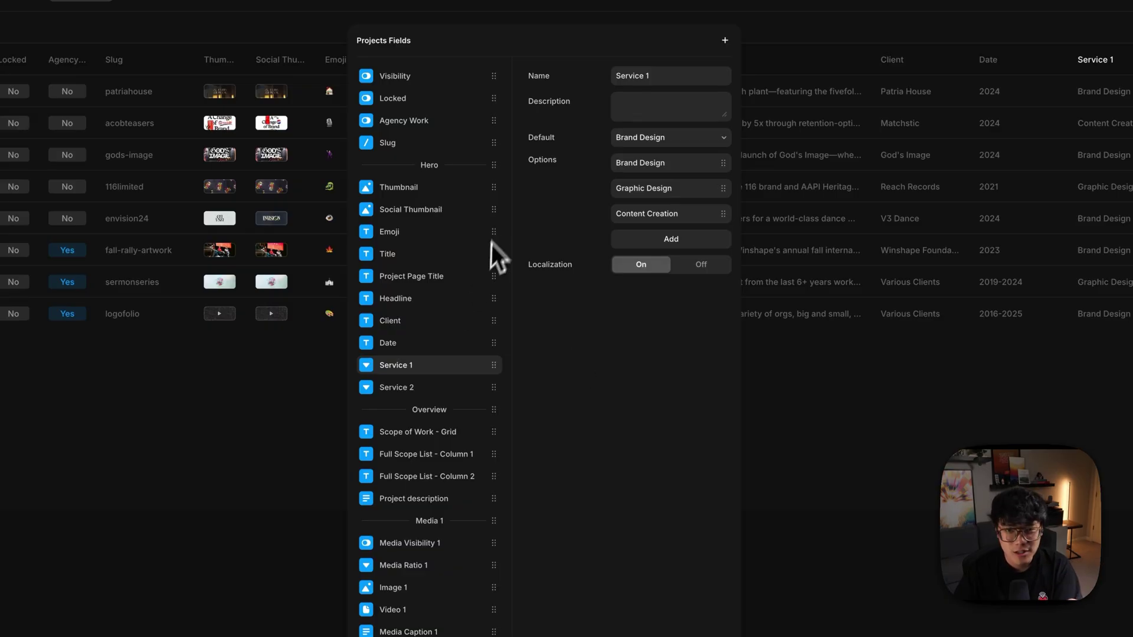
pyautogui.scroll(-15, 473, 329)
pyautogui.scroll(15, 467, 321)
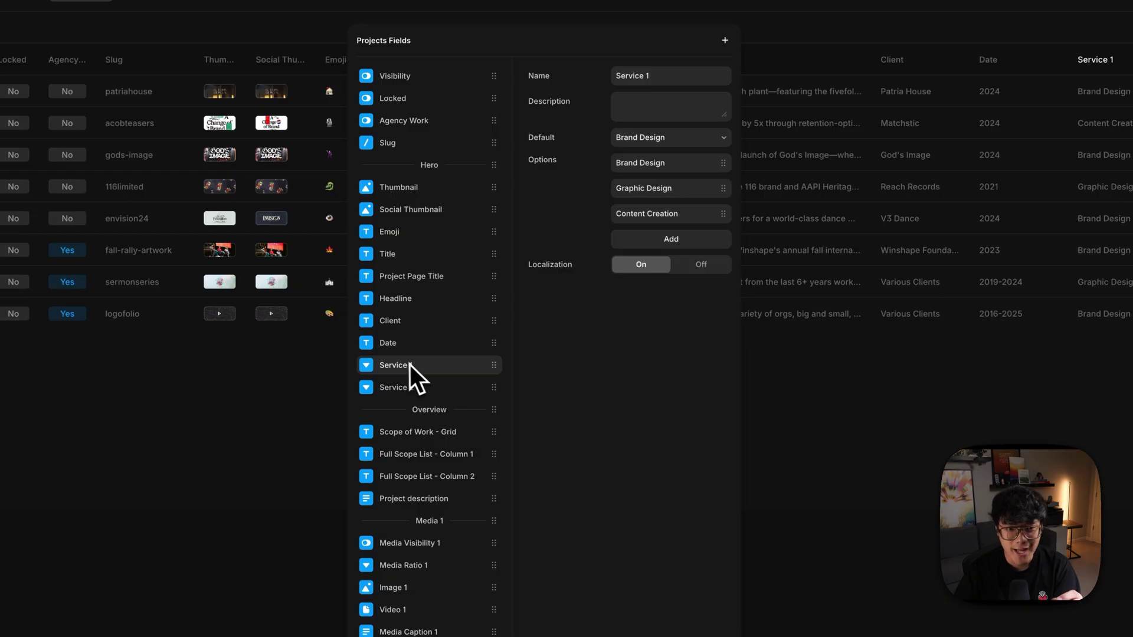
# - Add a Service option field with Brand Design, Graphic Design, Content Creation, moved to the top
pyautogui.click(725, 41)
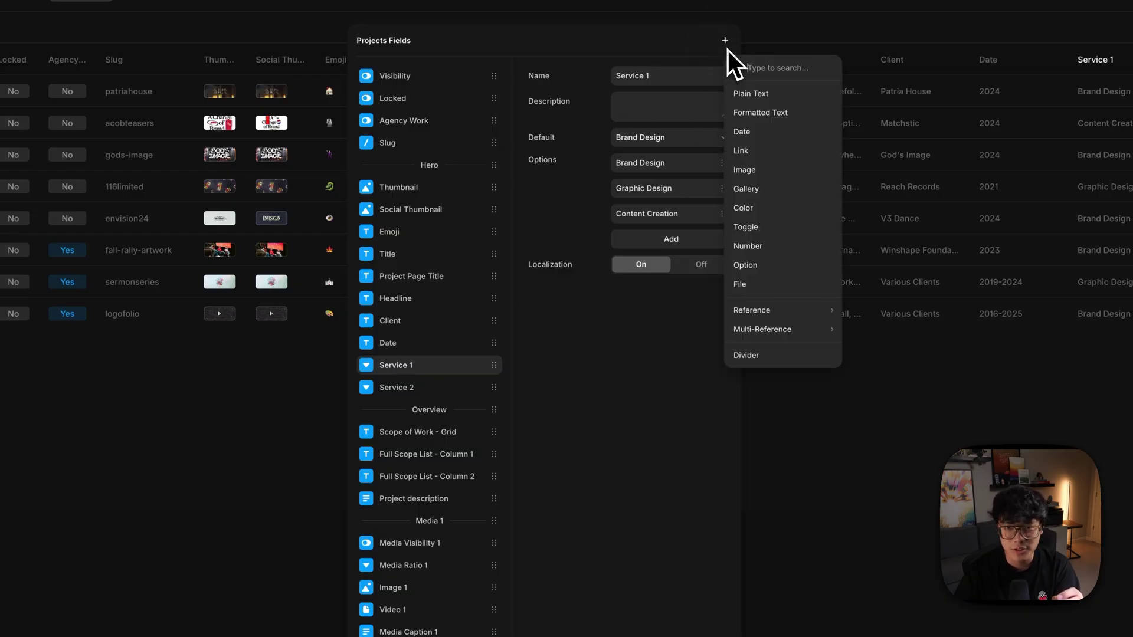
pyautogui.click(777, 269)
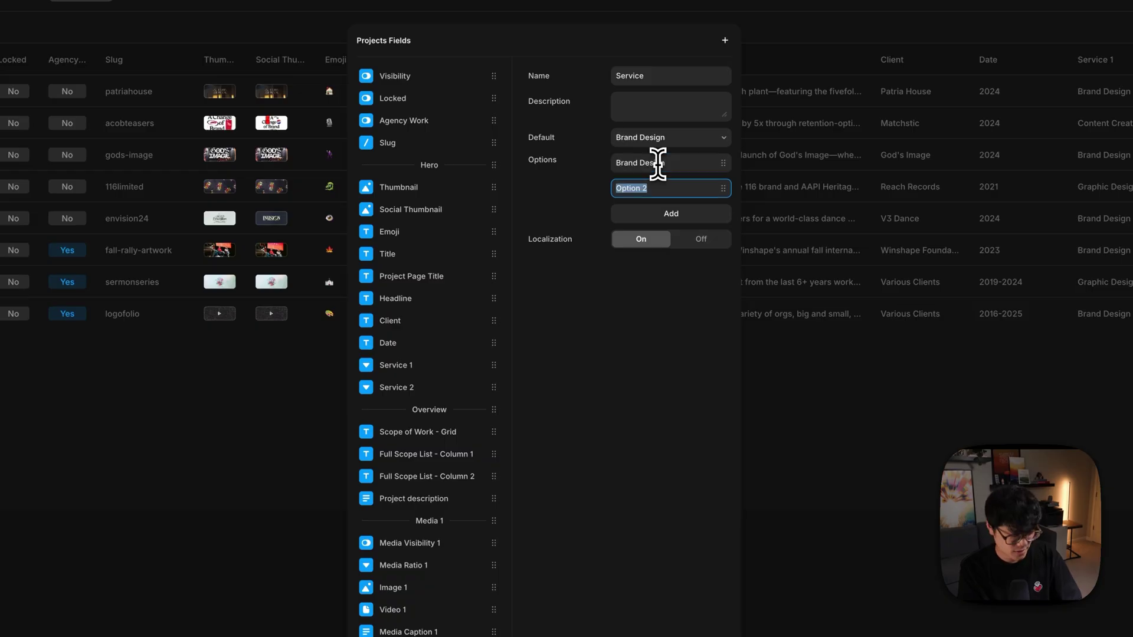
pyautogui.click(668, 214)
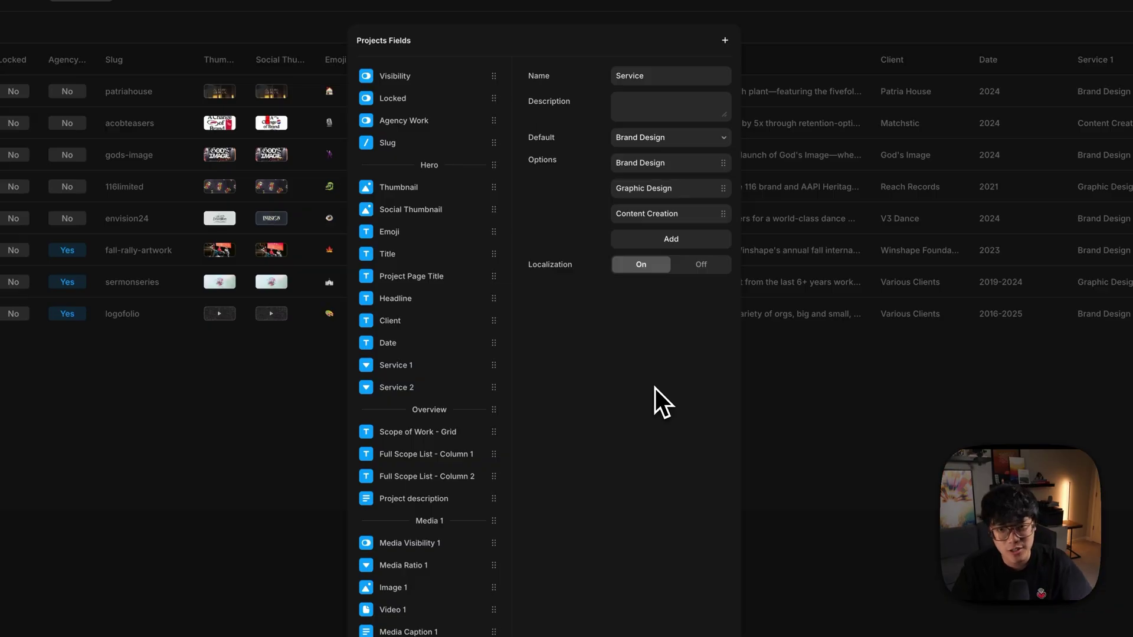
pyautogui.scroll(-20, 458, 625)
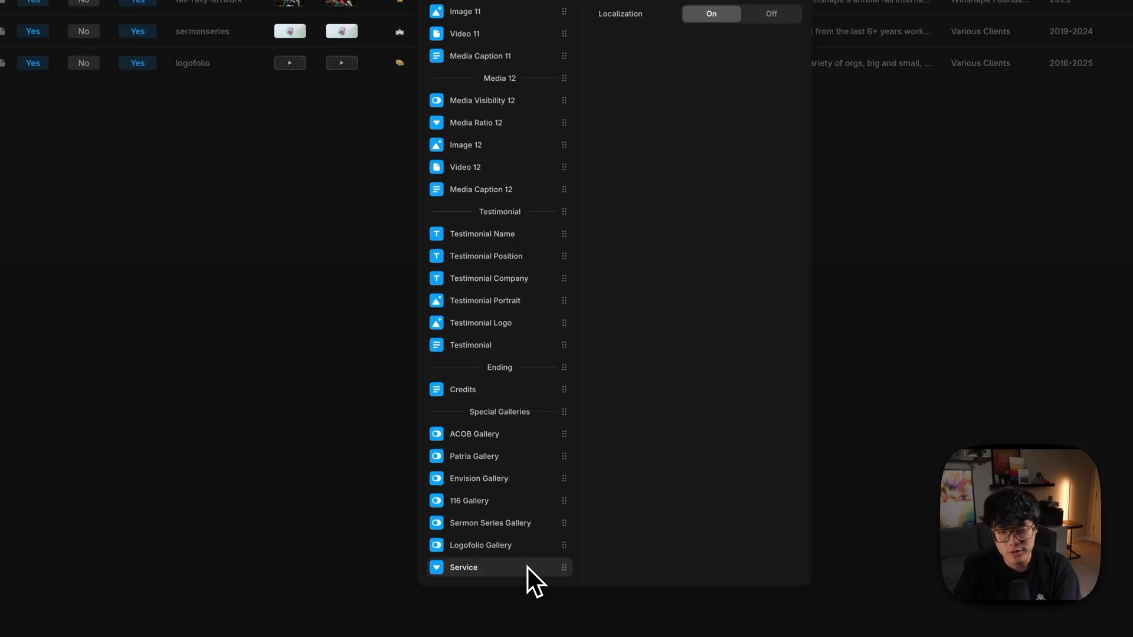
pyautogui.moveTo(529, 571); pyautogui.dragTo(512, 0)
pyautogui.moveTo(557, 81); pyautogui.dragTo(561, 90)
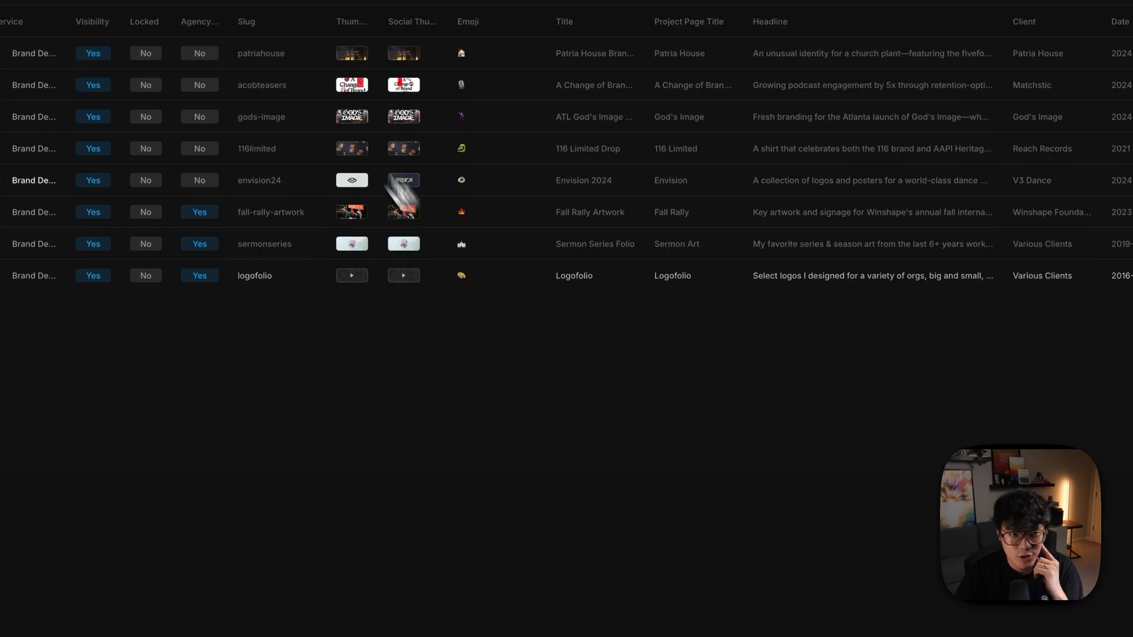
# - Check Patria House's Service choices, keeping Brand Design, then return to the canvas and select the Filter bar
pyautogui.click(245, 113)
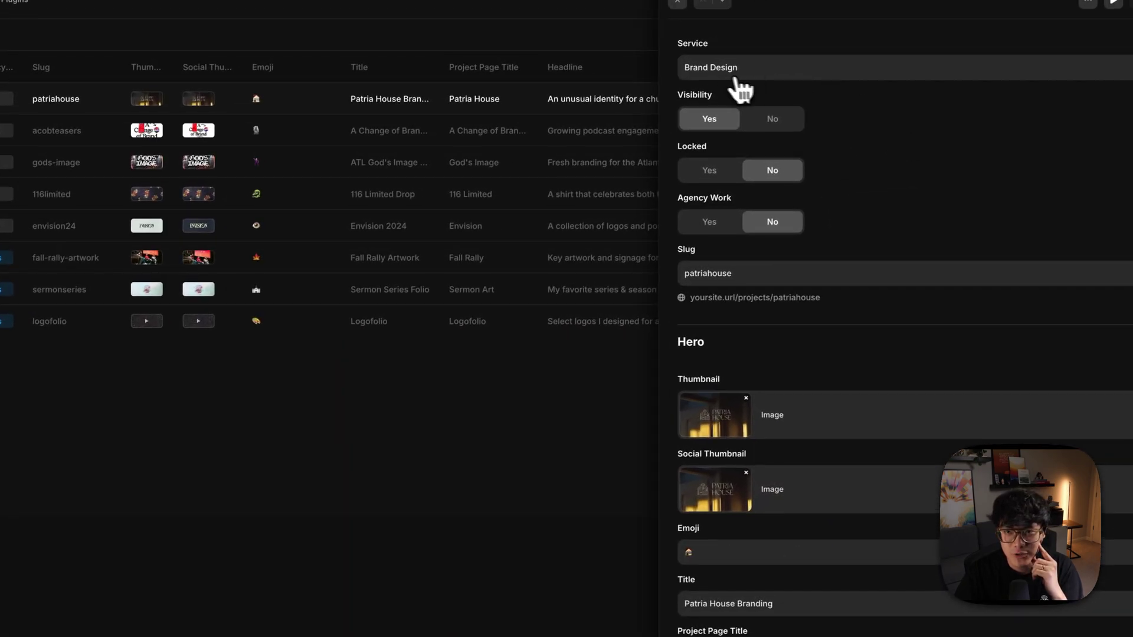
pyautogui.click(766, 69)
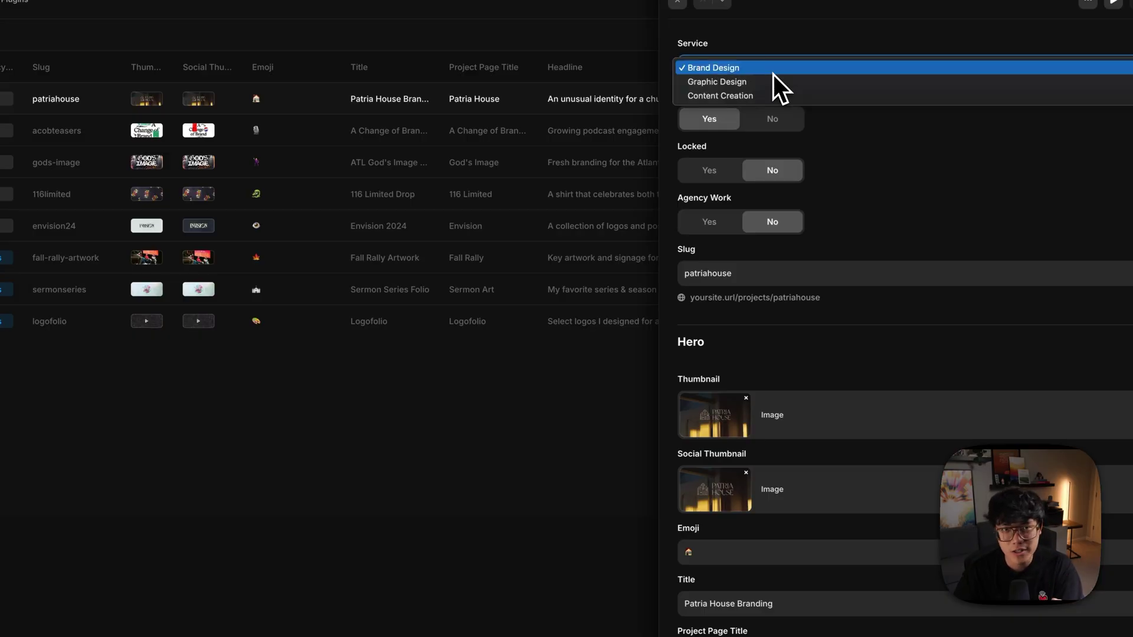
pyautogui.click(773, 73)
pyautogui.click(81, 380)
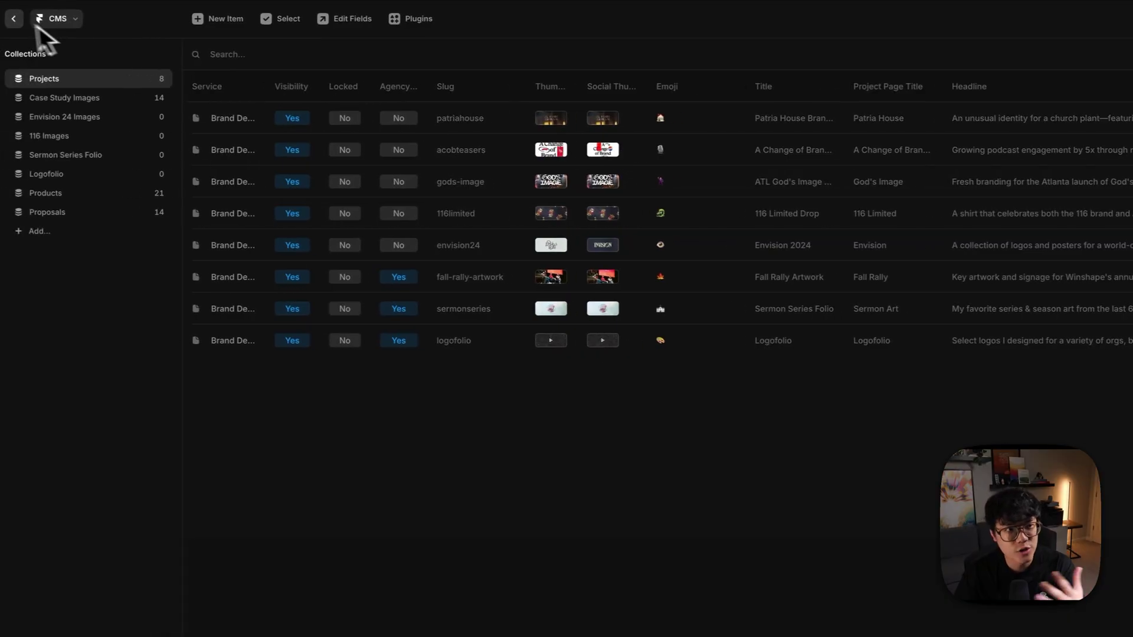
pyautogui.click(9, 19)
pyautogui.click(371, 96)
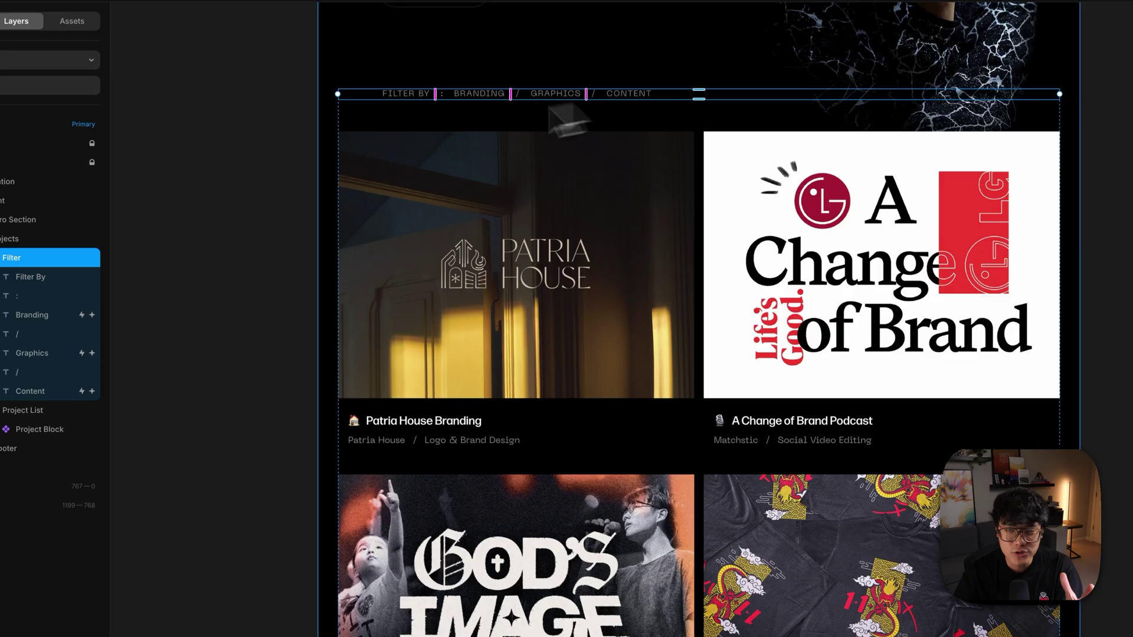
pyautogui.click(223, 164)
pyautogui.scroll(3, 231, 167)
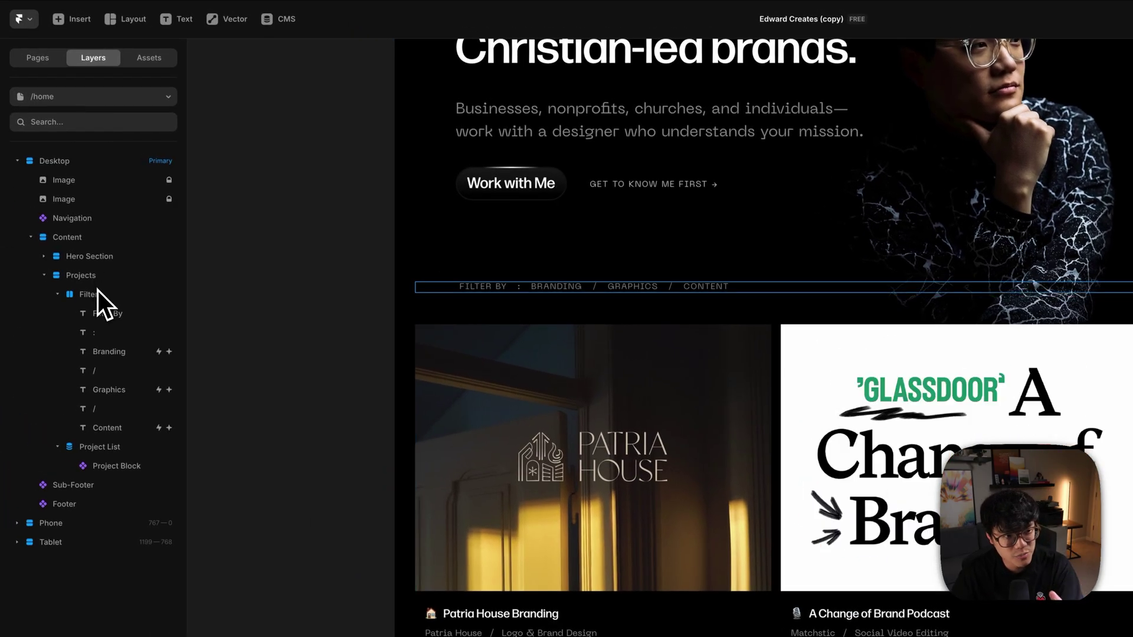
pyautogui.click(92, 240)
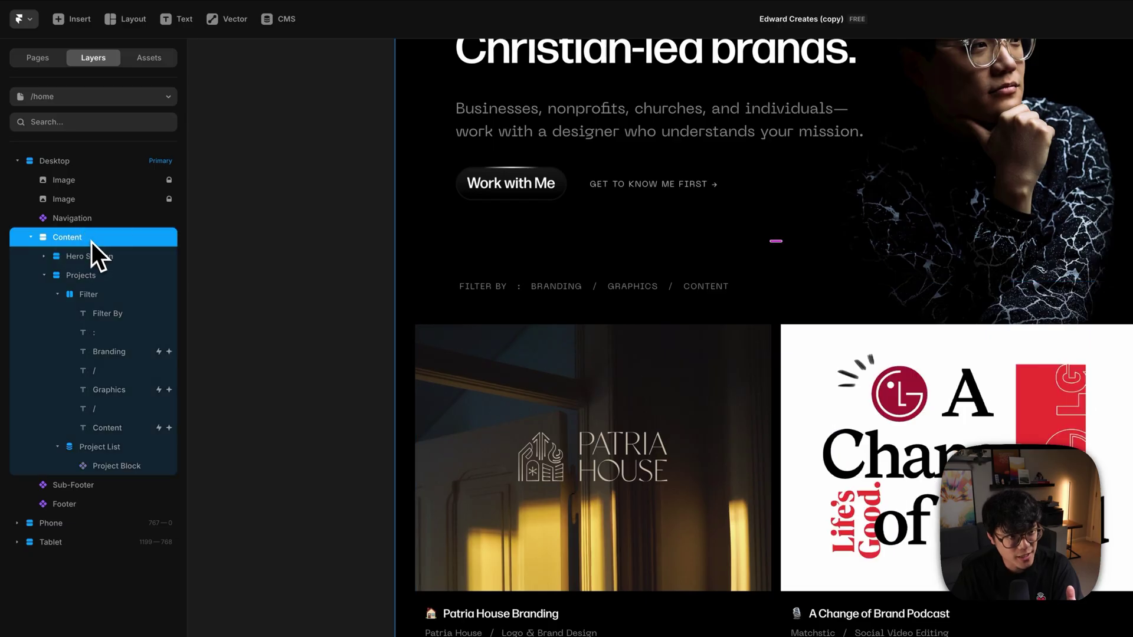
pyautogui.scroll(5, 354, 380)
pyautogui.scroll(-2, 362, 381)
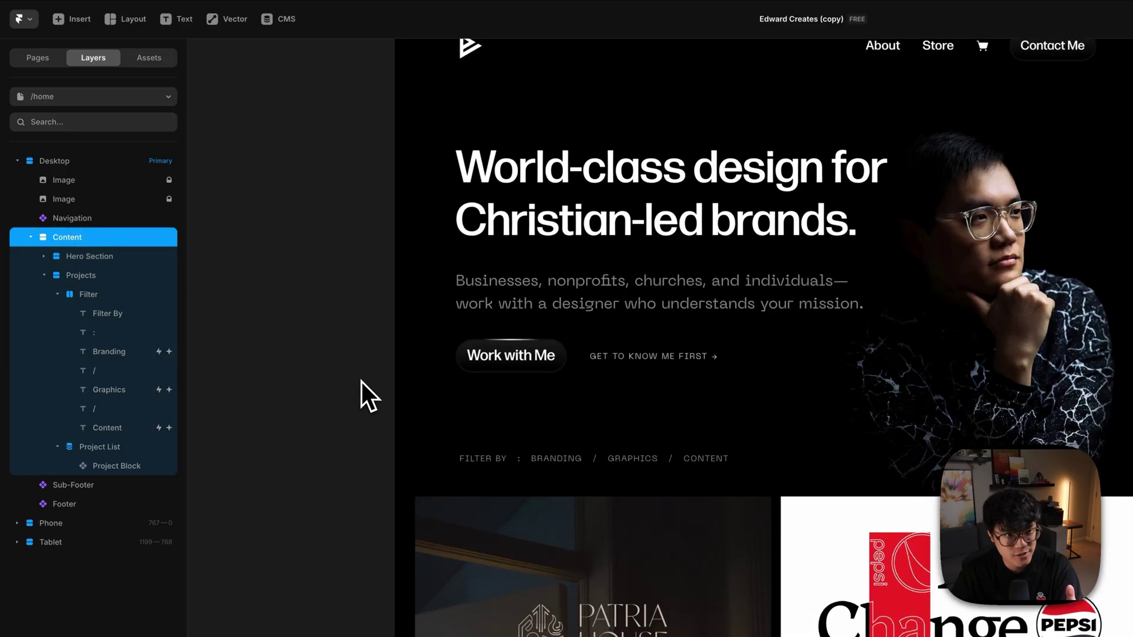
pyautogui.click(122, 262)
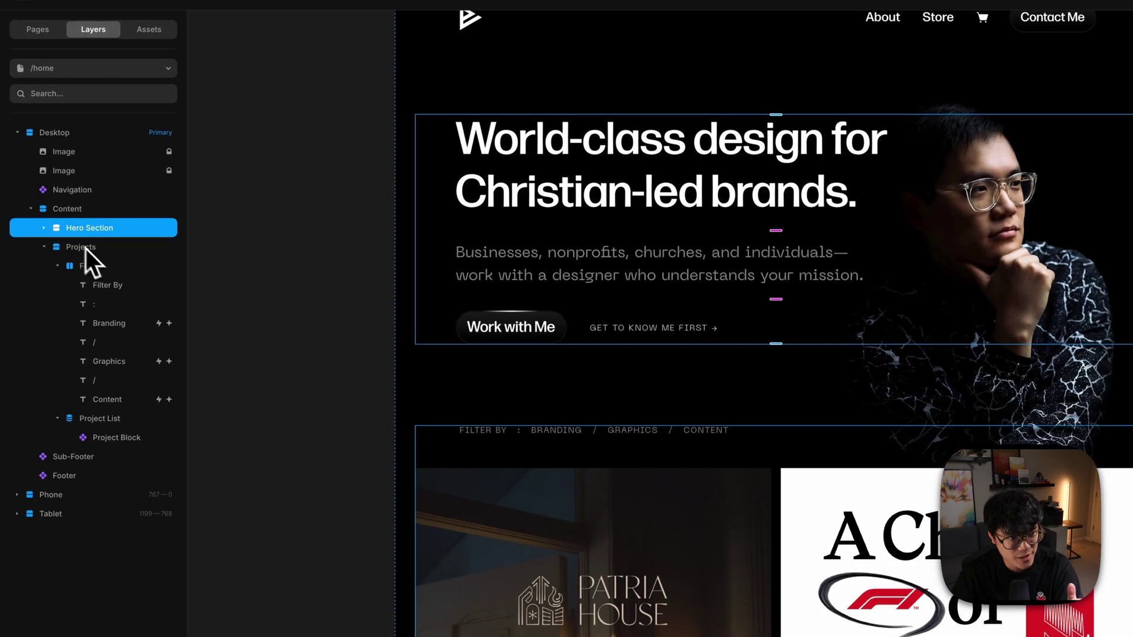
pyautogui.click(91, 247)
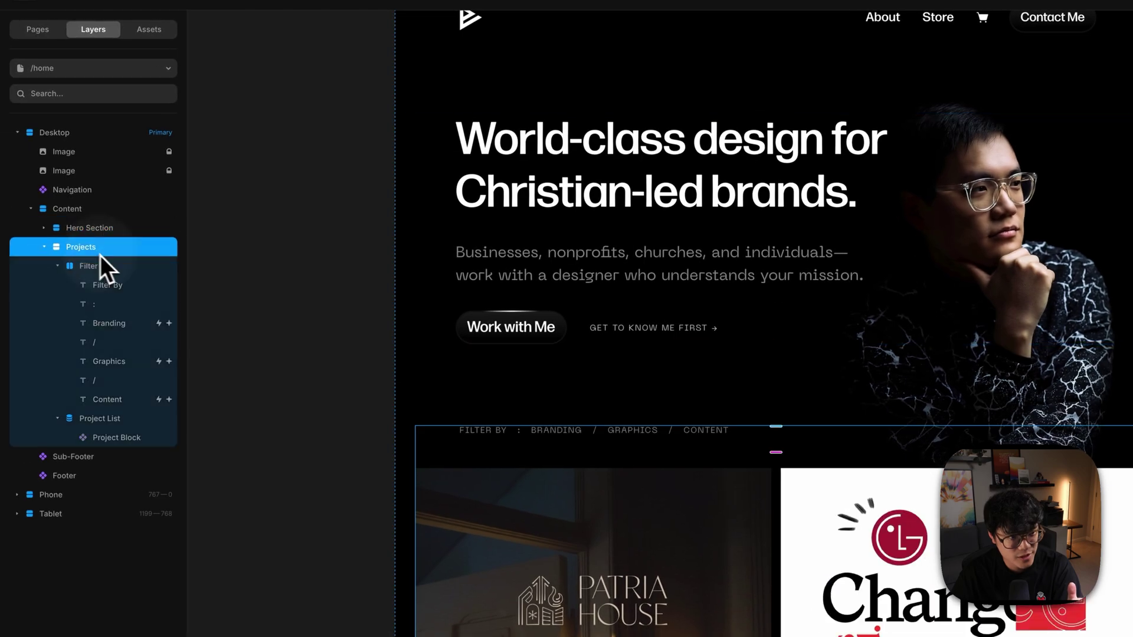
pyautogui.scroll(-5, 319, 361)
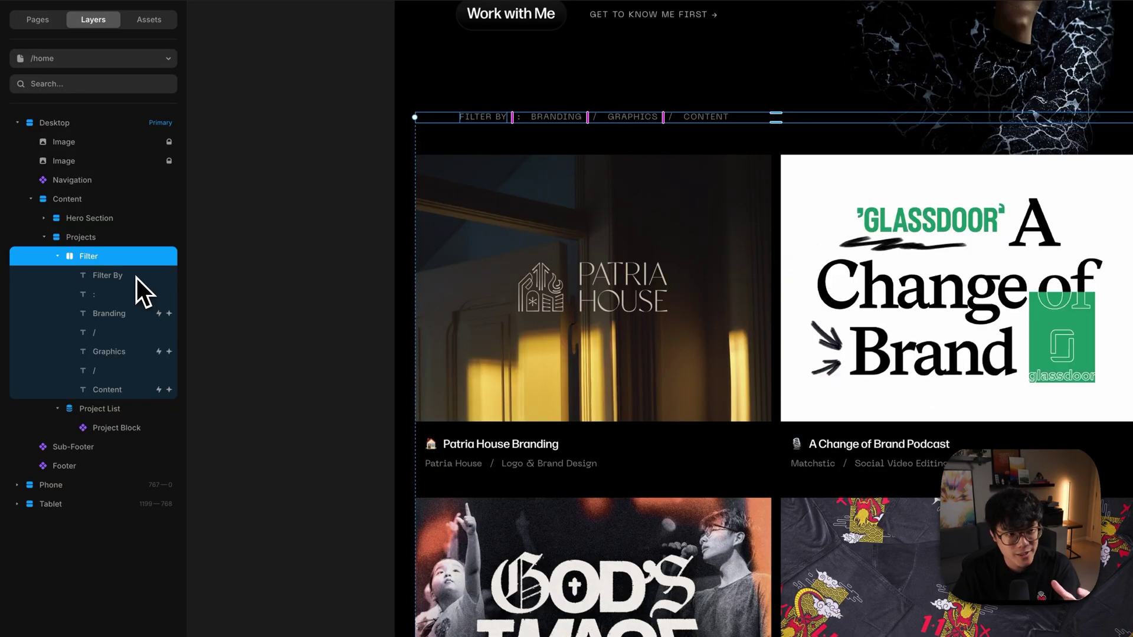
pyautogui.click(131, 315)
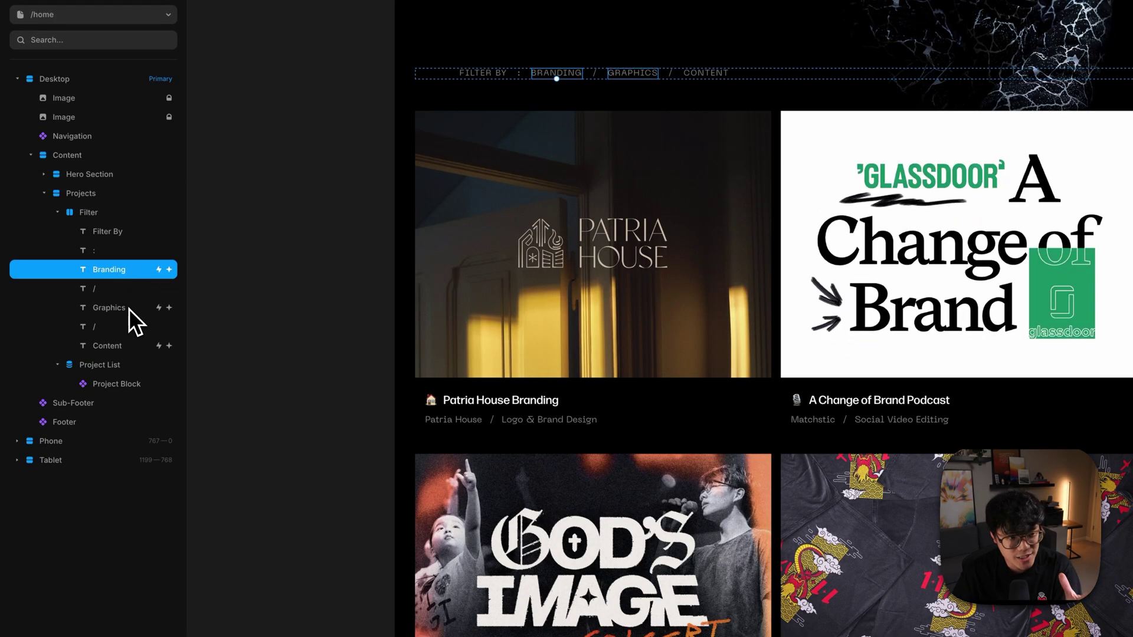
pyautogui.click(129, 308)
pyautogui.click(131, 346)
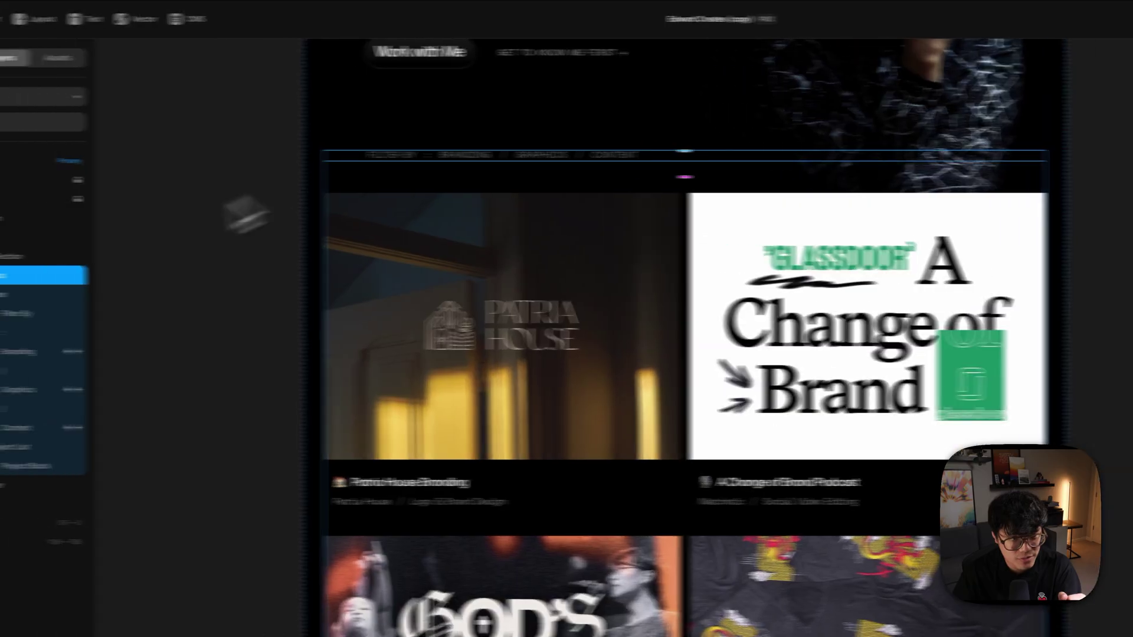
# - Create a component named 'Filterable Portfoilo Grid' from the Projects section
pyautogui.click(82, 231)
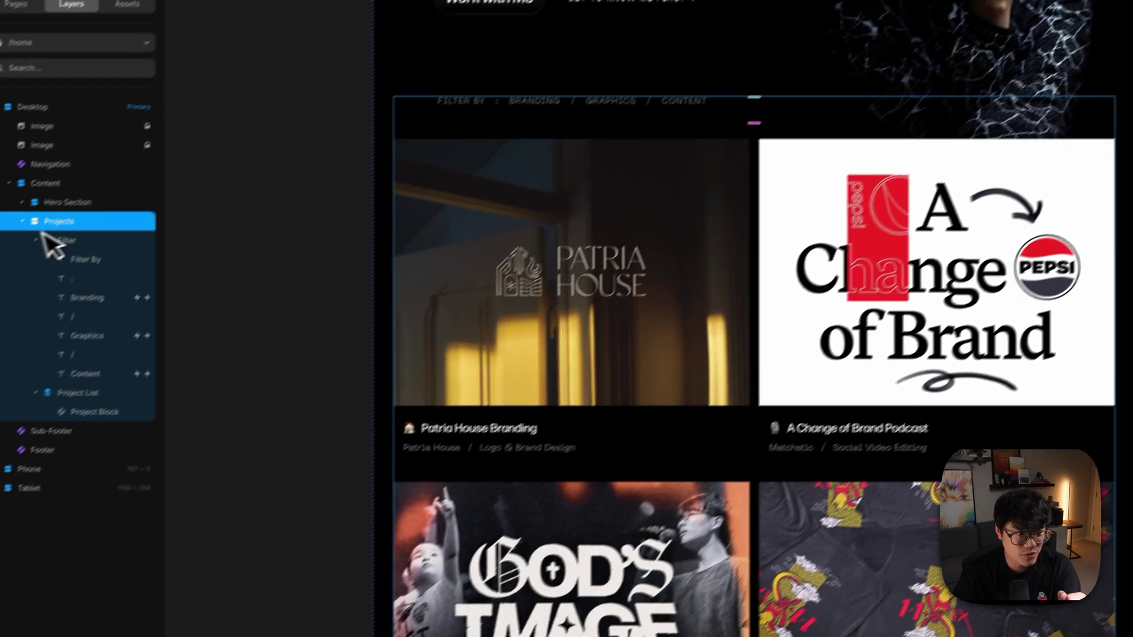
pyautogui.click(88, 293)
pyautogui.click(109, 379)
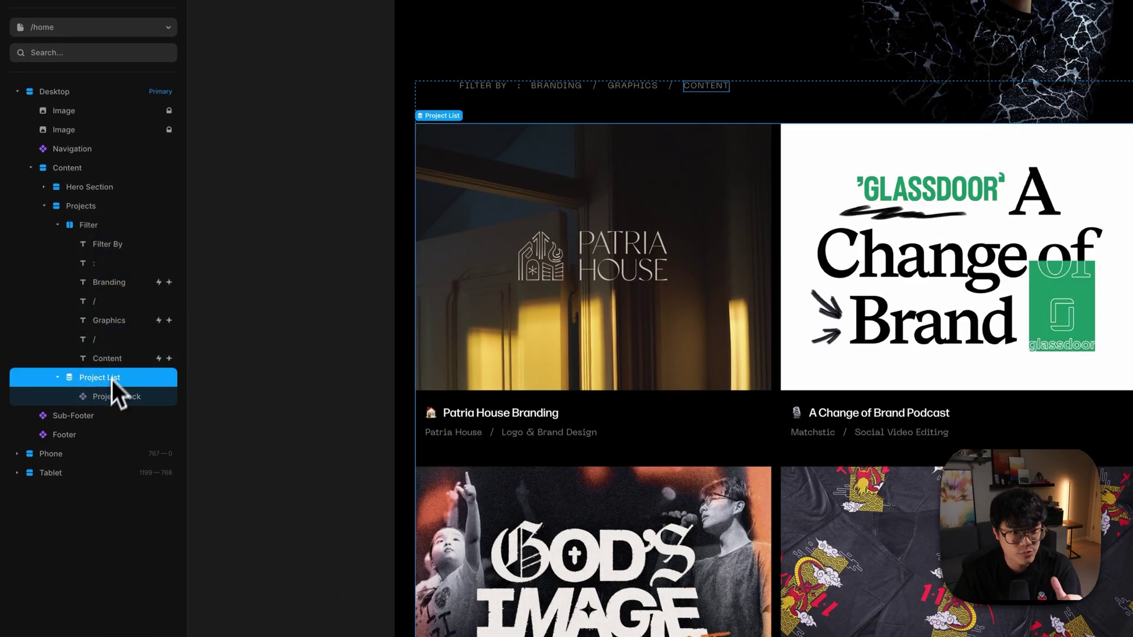
pyautogui.rightClick(123, 206)
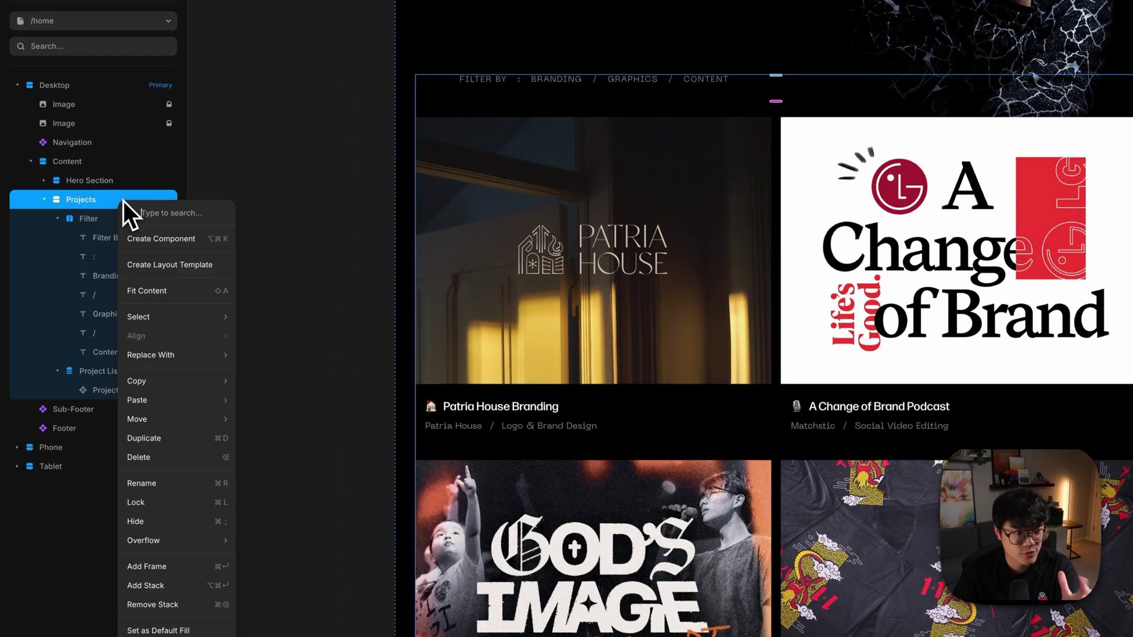
pyautogui.click(161, 239)
pyautogui.write('Filt')
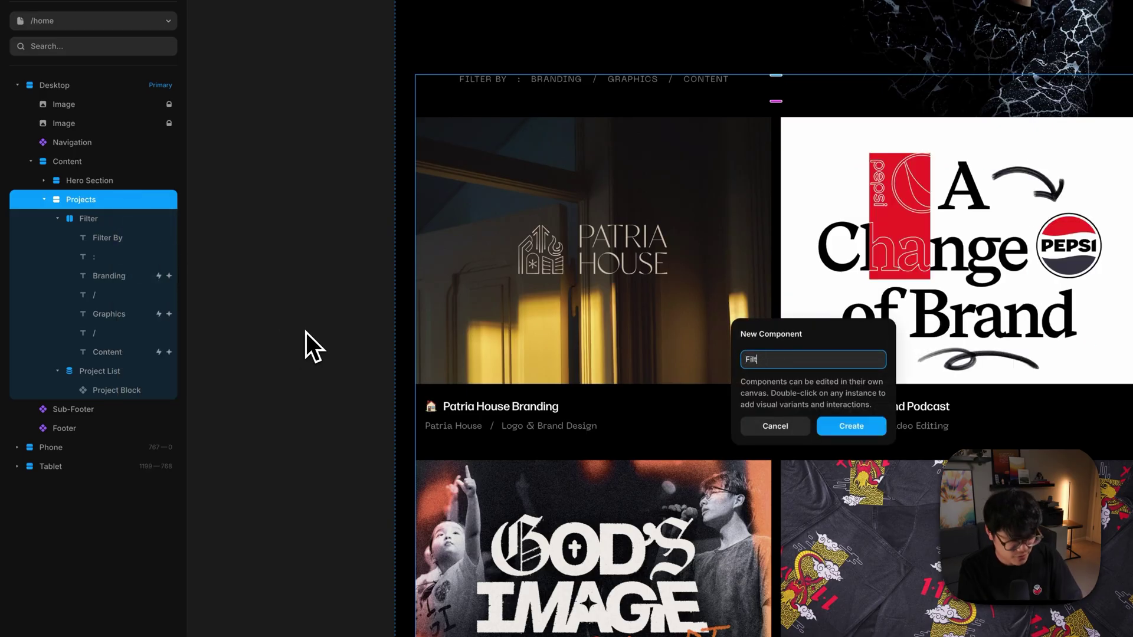
pyautogui.write('erable Portfoilo Grid')
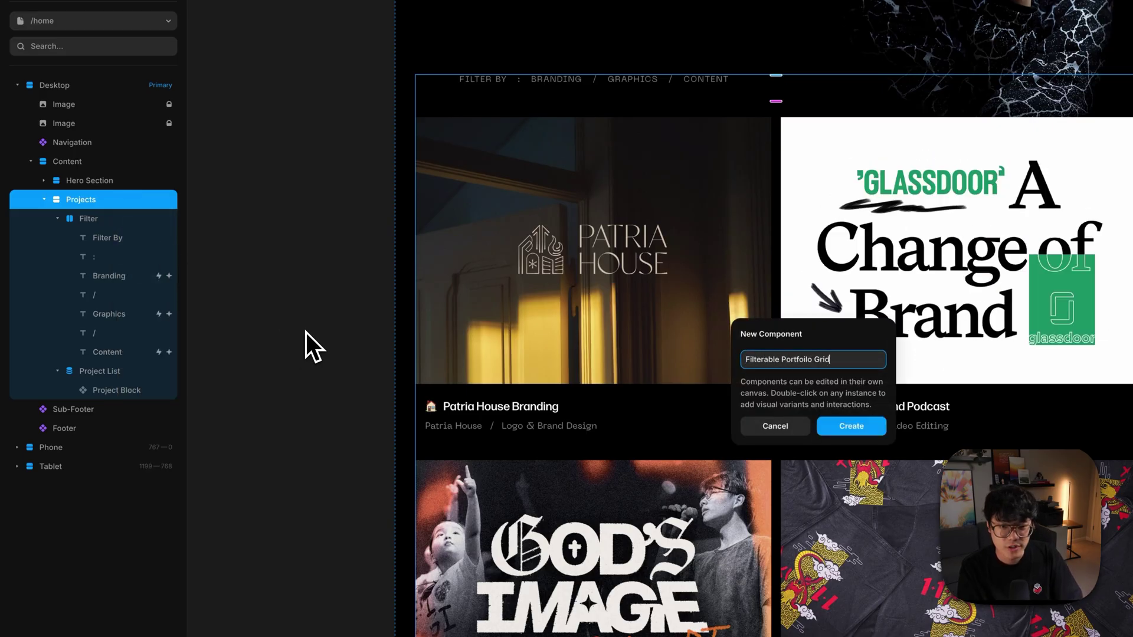
pyautogui.press('Return')
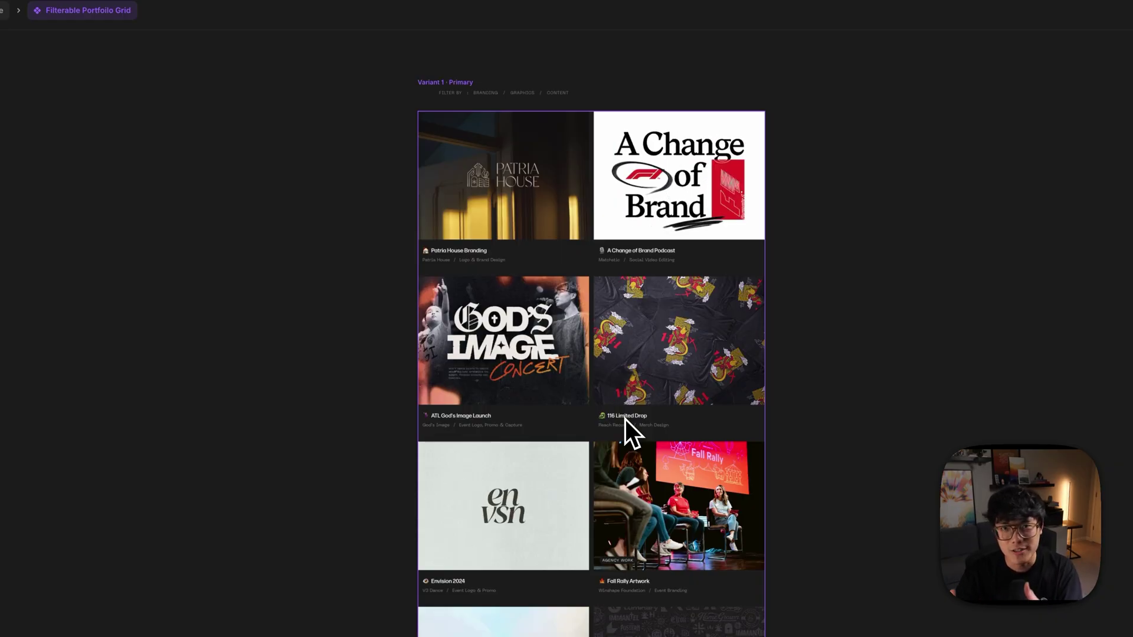
# - Add Variant 2 duplicating the primary variant and select its Project List
pyautogui.click(450, 84)
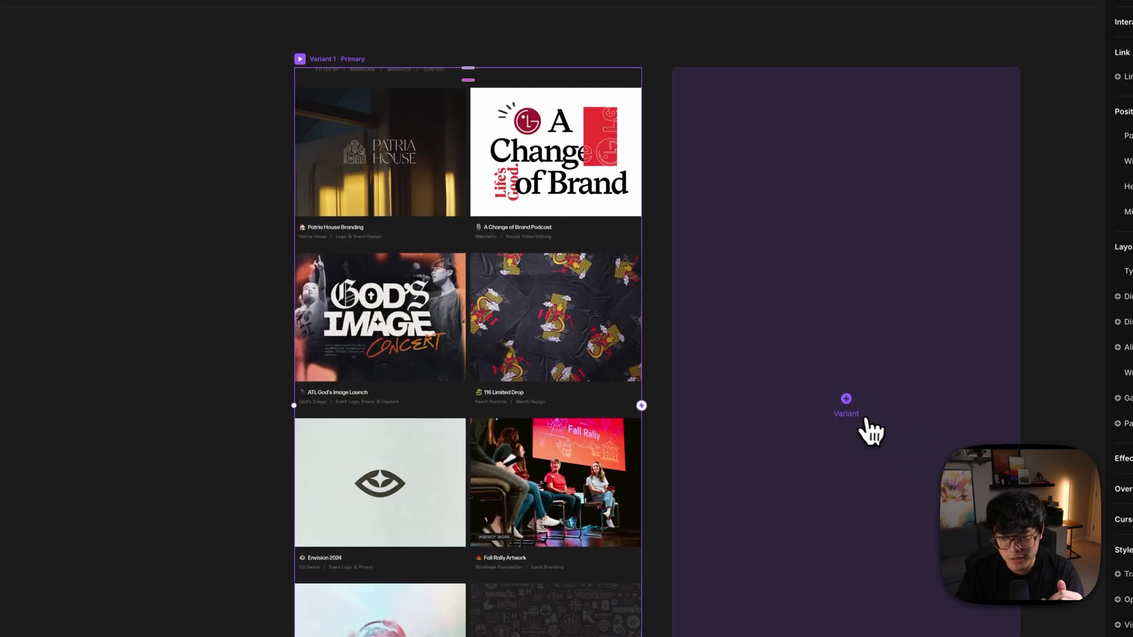
pyautogui.click(862, 469)
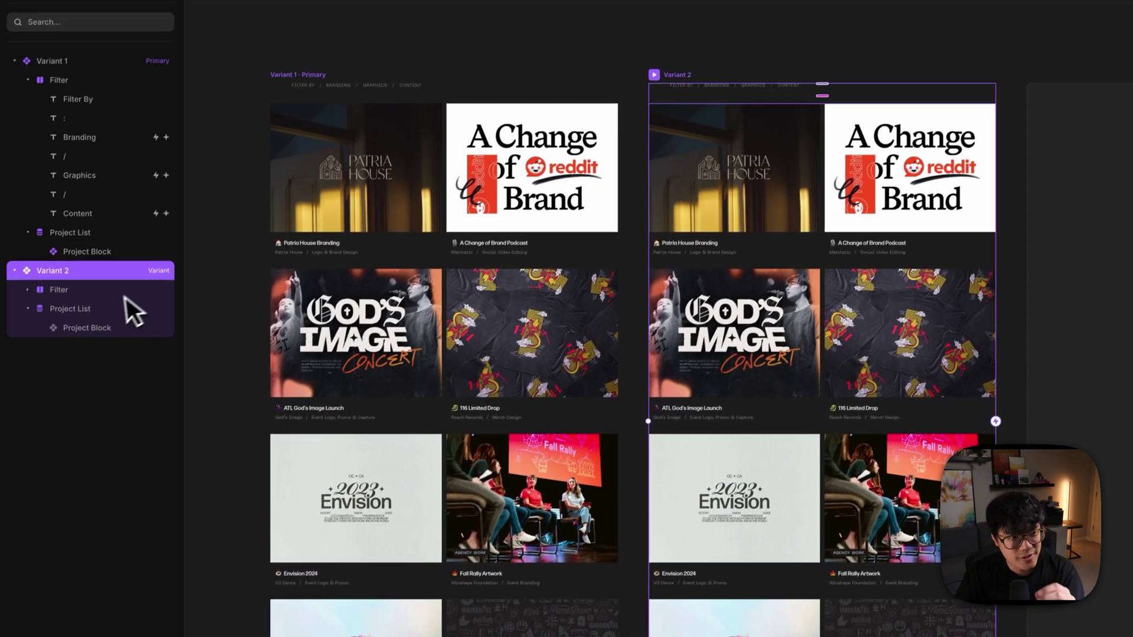
pyautogui.click(107, 309)
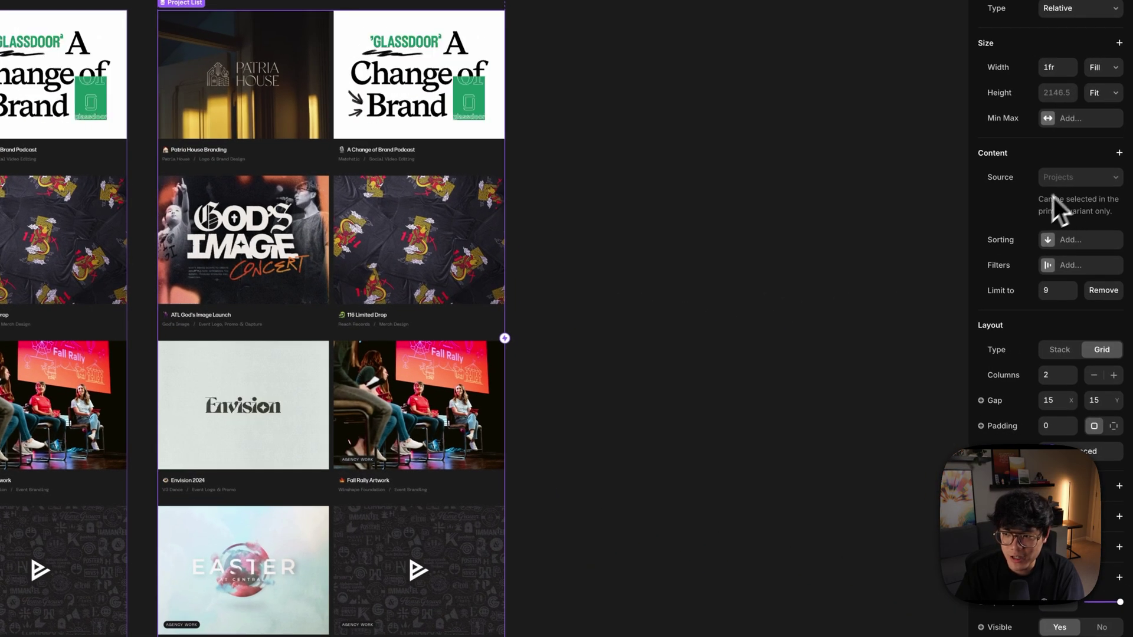
# - Filter Variant 2's Project List to Service 1 equals Brand Design
pyautogui.click(1049, 274)
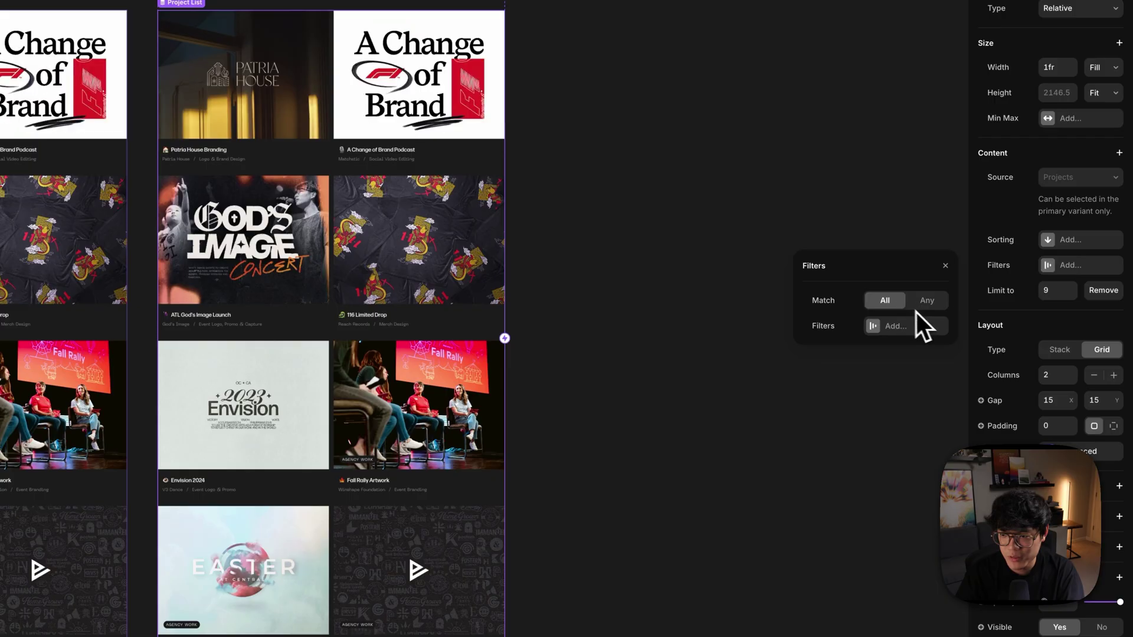
pyautogui.click(879, 335)
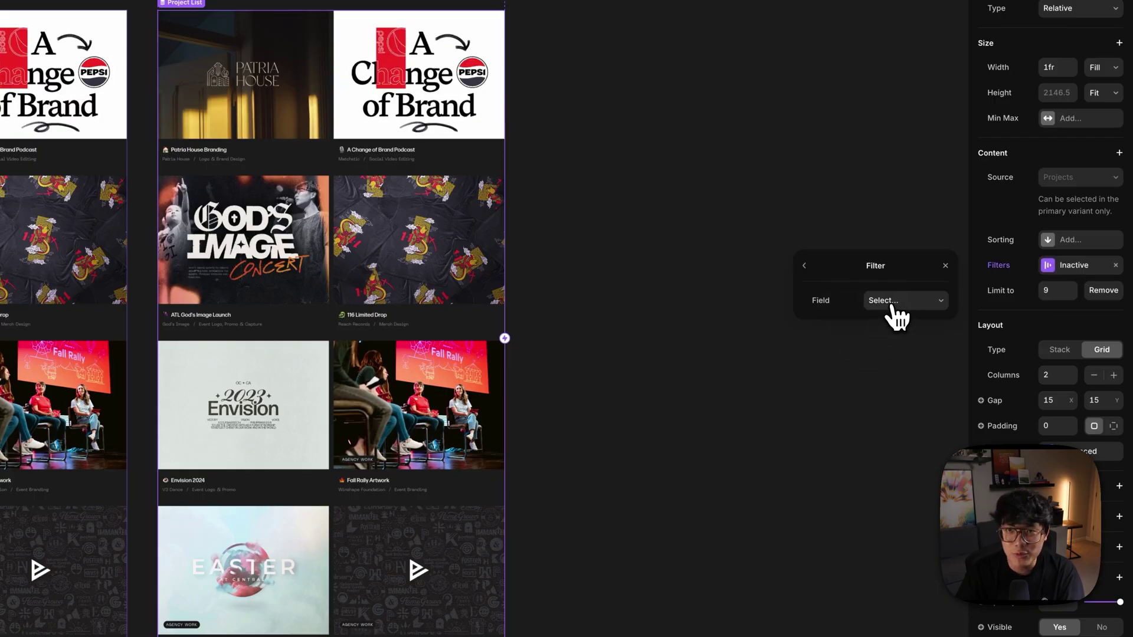
pyautogui.click(896, 316)
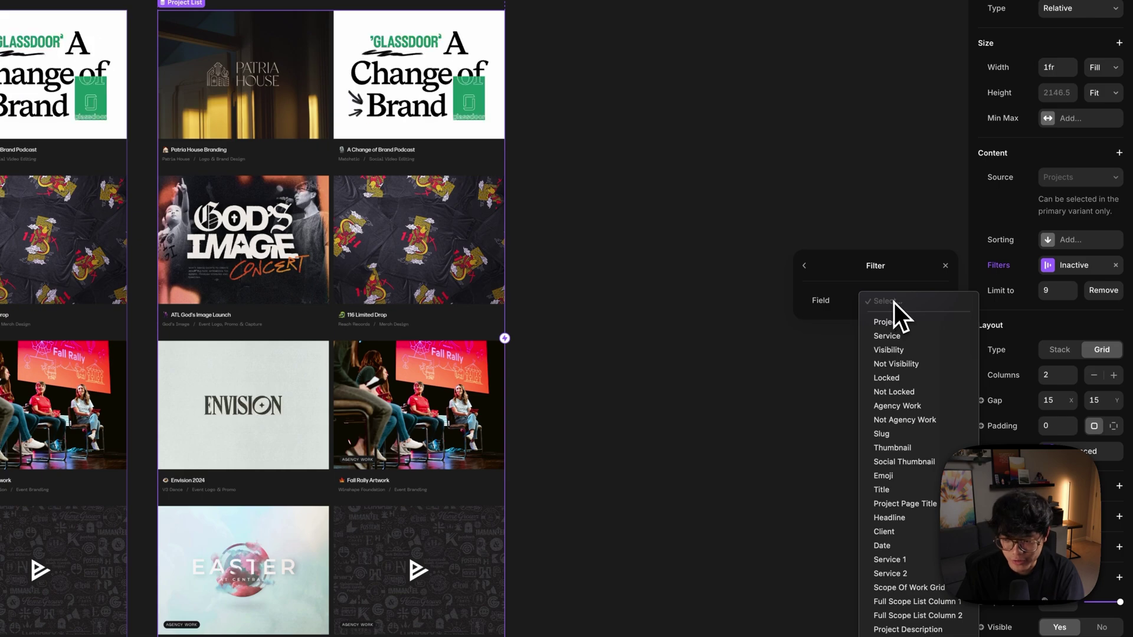
pyautogui.click(925, 560)
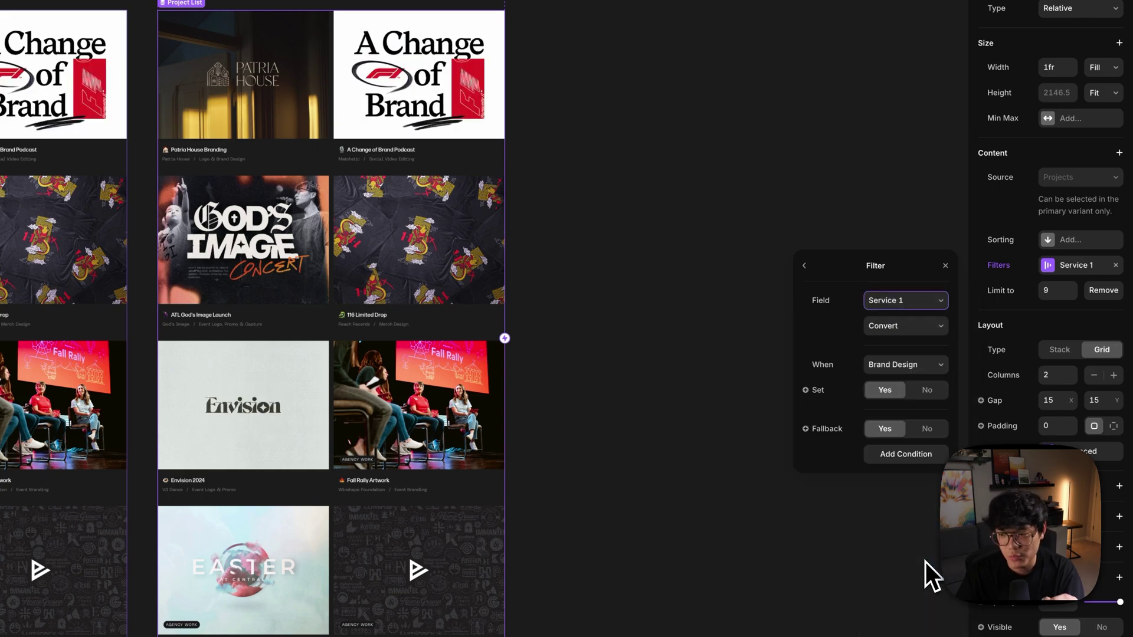
pyautogui.click(916, 328)
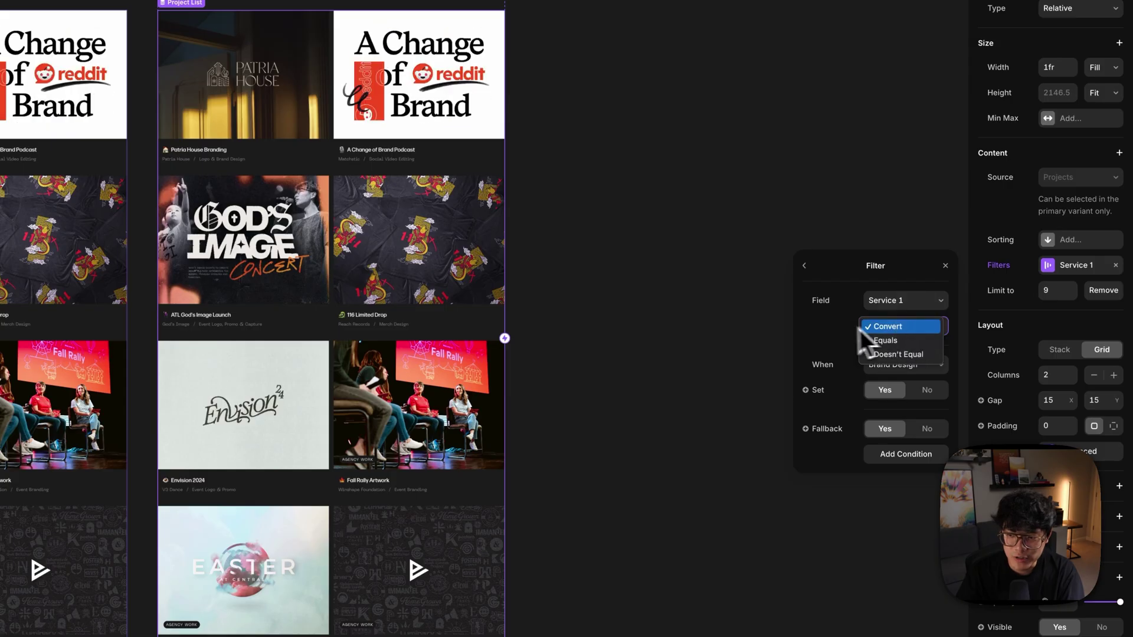
pyautogui.click(832, 337)
pyautogui.click(921, 334)
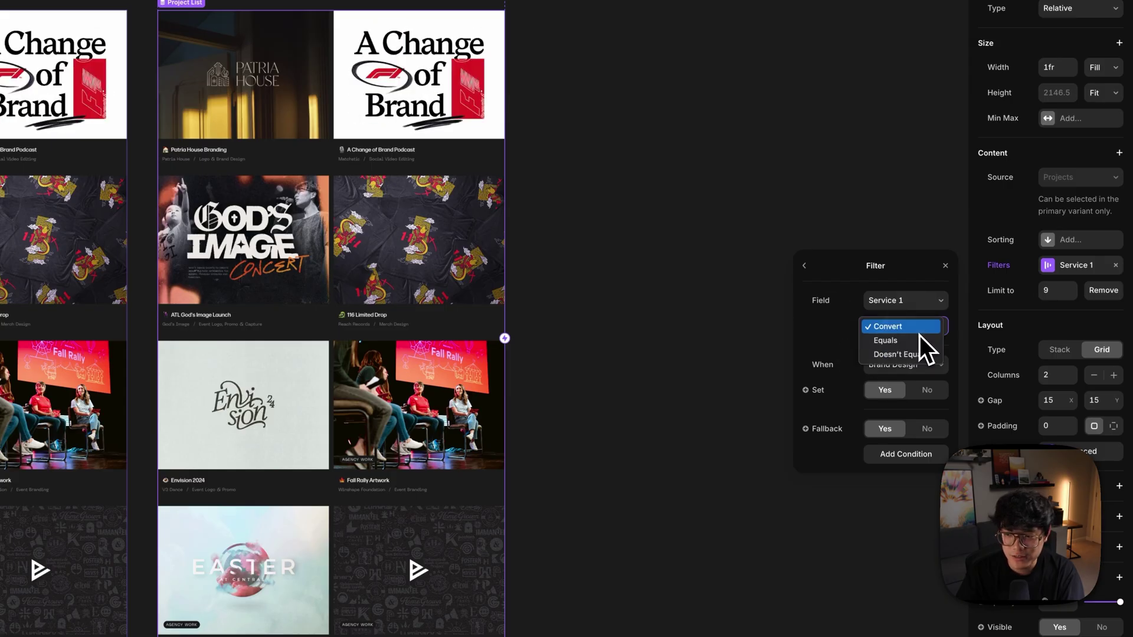
pyautogui.click(916, 344)
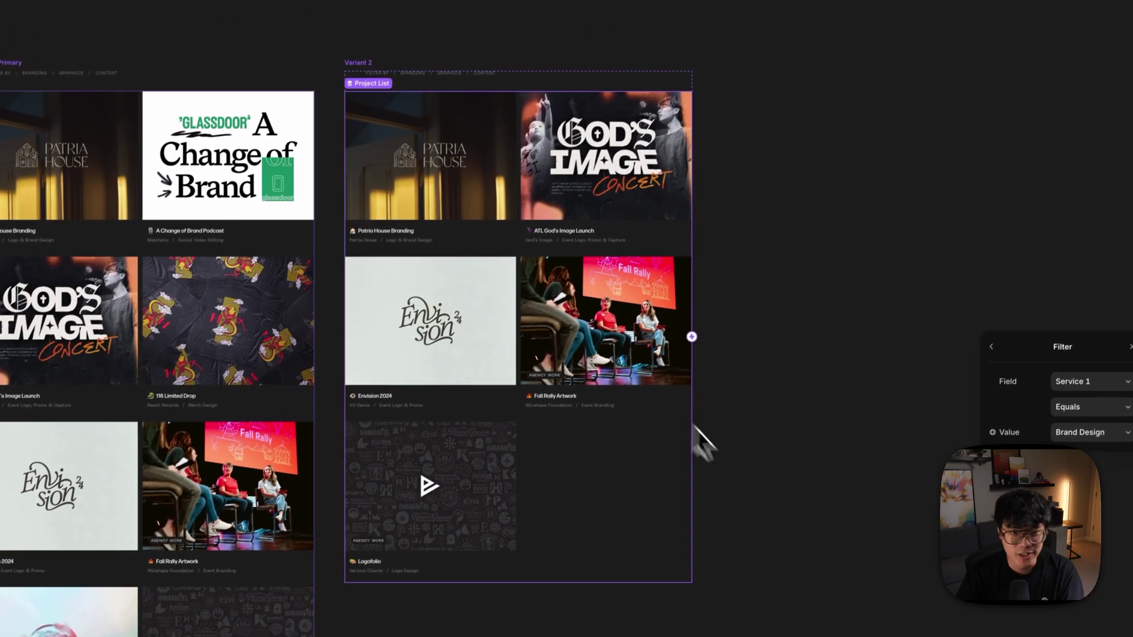
# - Give Variant 2's BRANDING label a brighter text colour
pyautogui.click(882, 169)
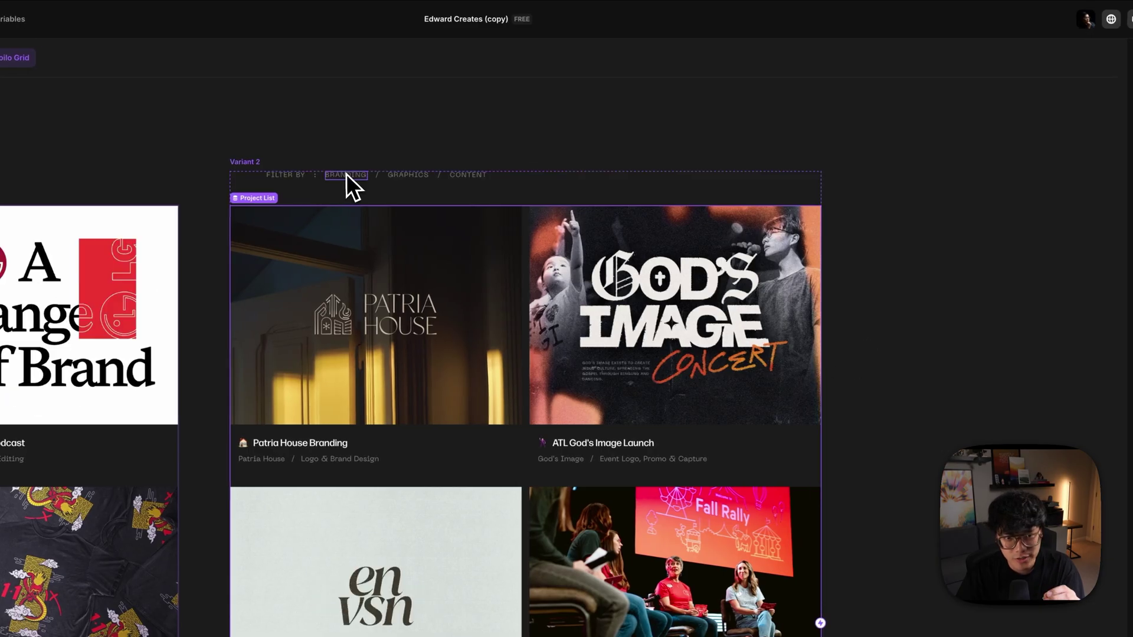
pyautogui.click(346, 175)
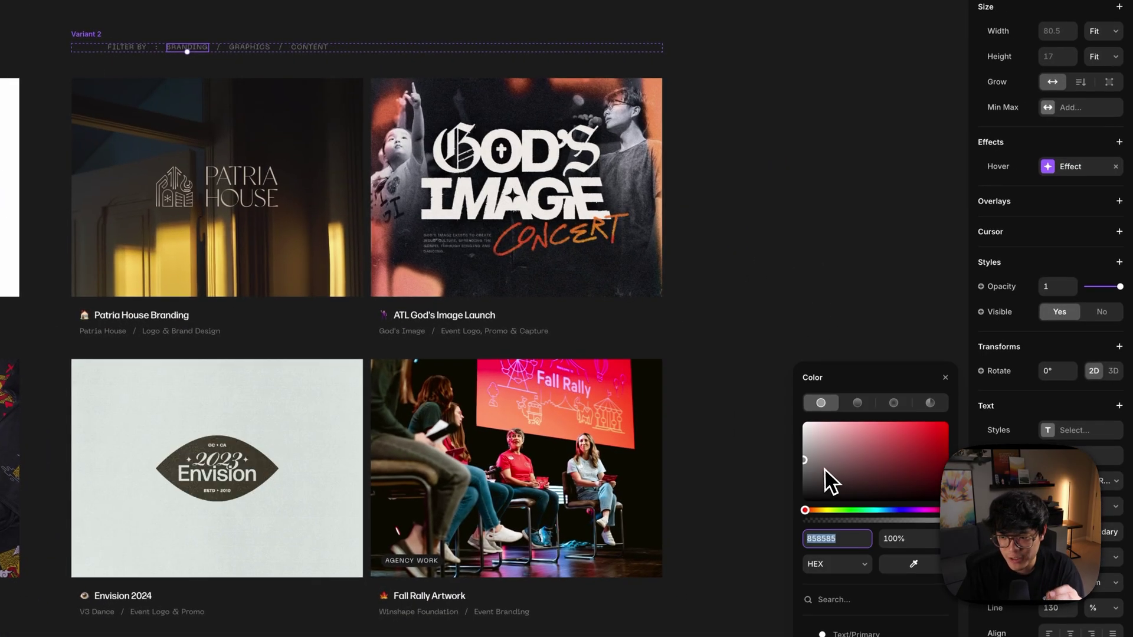
pyautogui.click(727, 172)
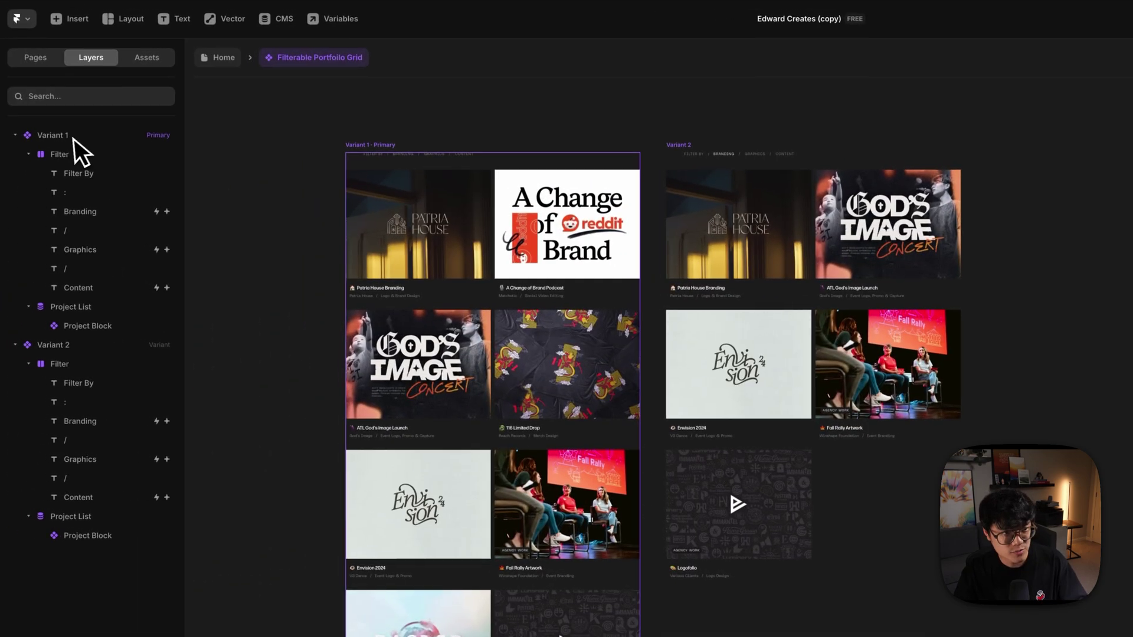
# - Rename Variant 1 to 'Default' and Variant 2 to 'Branding'
pyautogui.doubleClick(72, 139)
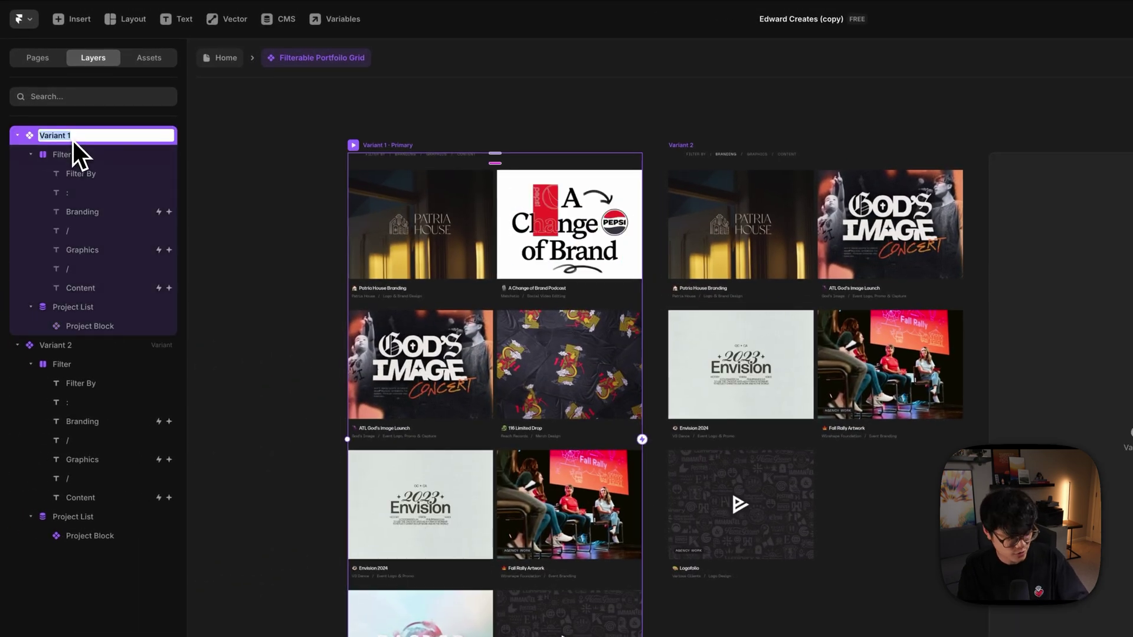
pyautogui.write('Default')
pyautogui.press('Return')
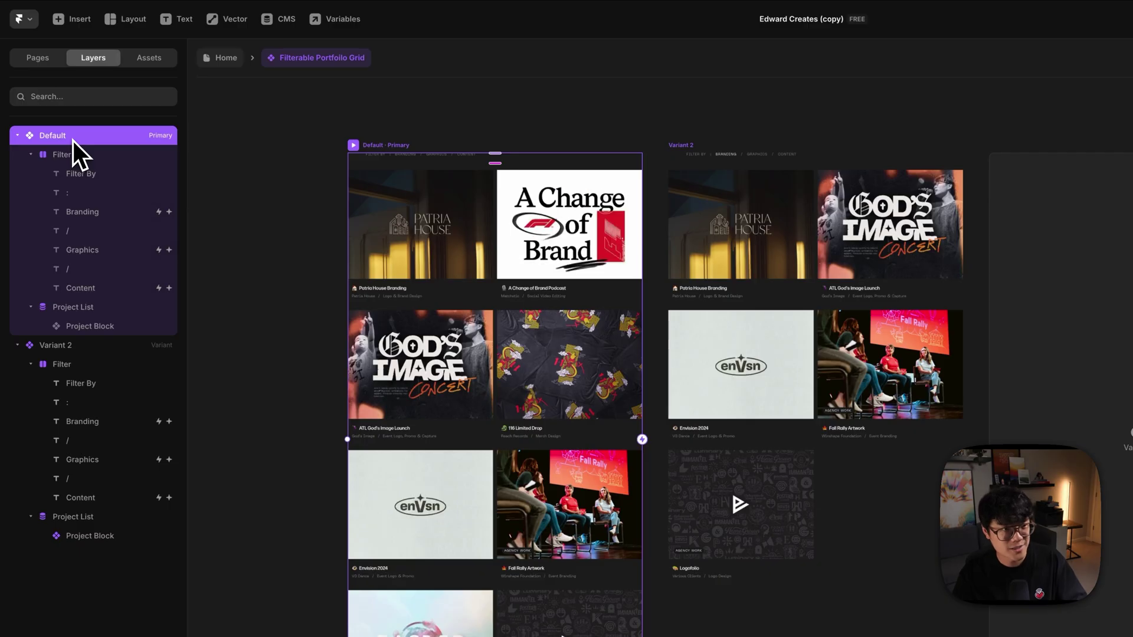
pyautogui.doubleClick(95, 345)
pyautogui.write('Branding')
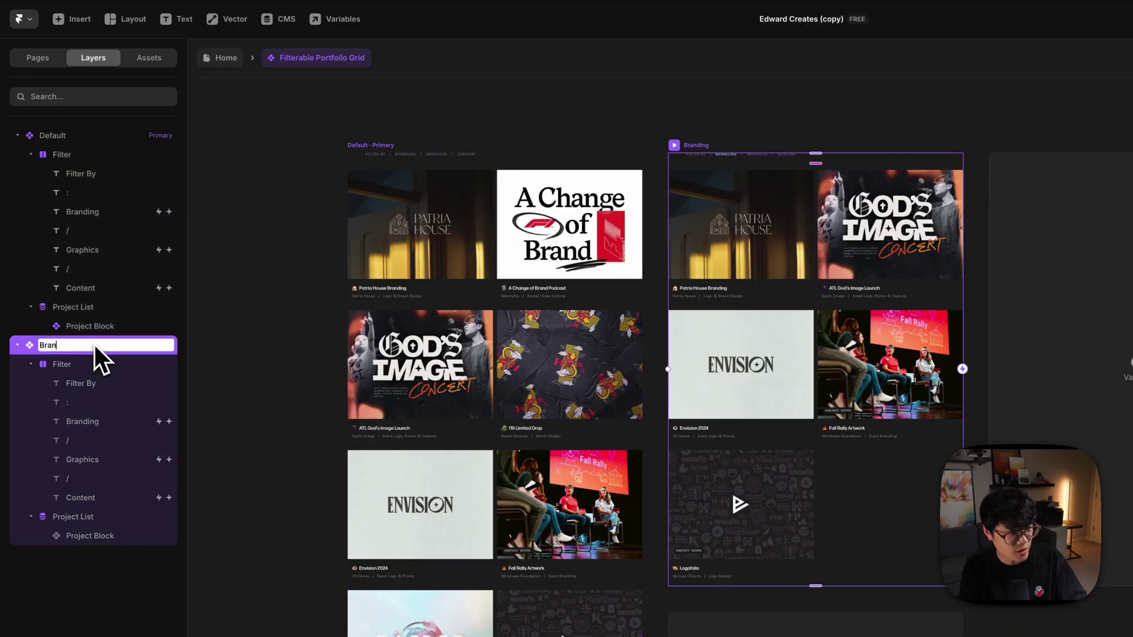
pyautogui.press('Return')
# - Add a third variant from Default and name it 'Graphics'
pyautogui.click(701, 132)
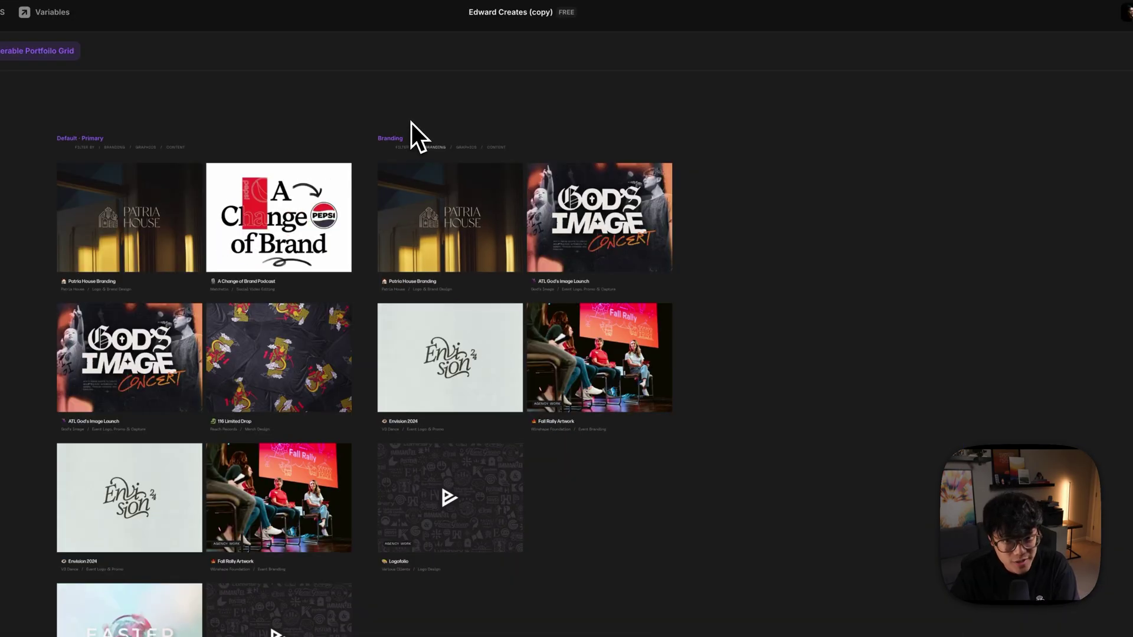
pyautogui.click(61, 139)
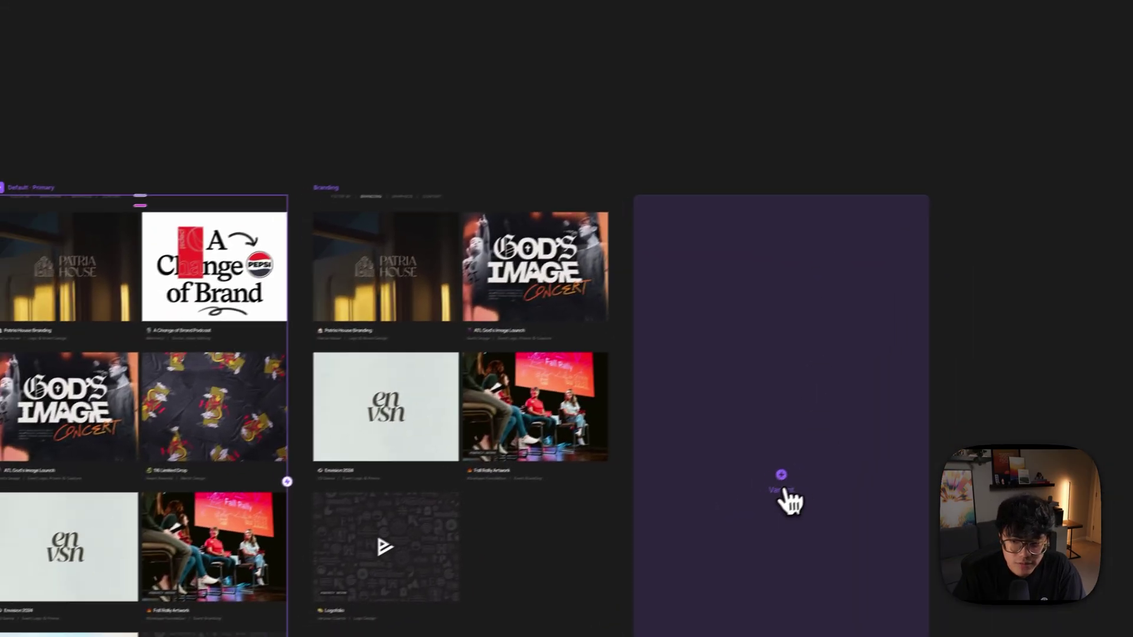
pyautogui.click(1006, 584)
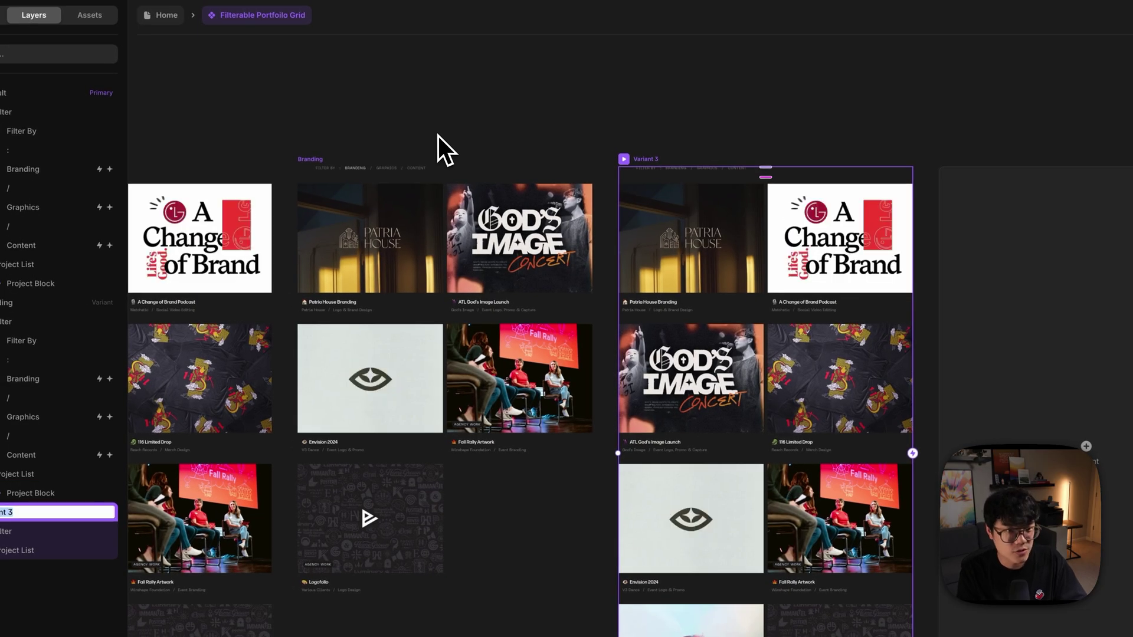
pyautogui.write('Graphics')
pyautogui.press('Return')
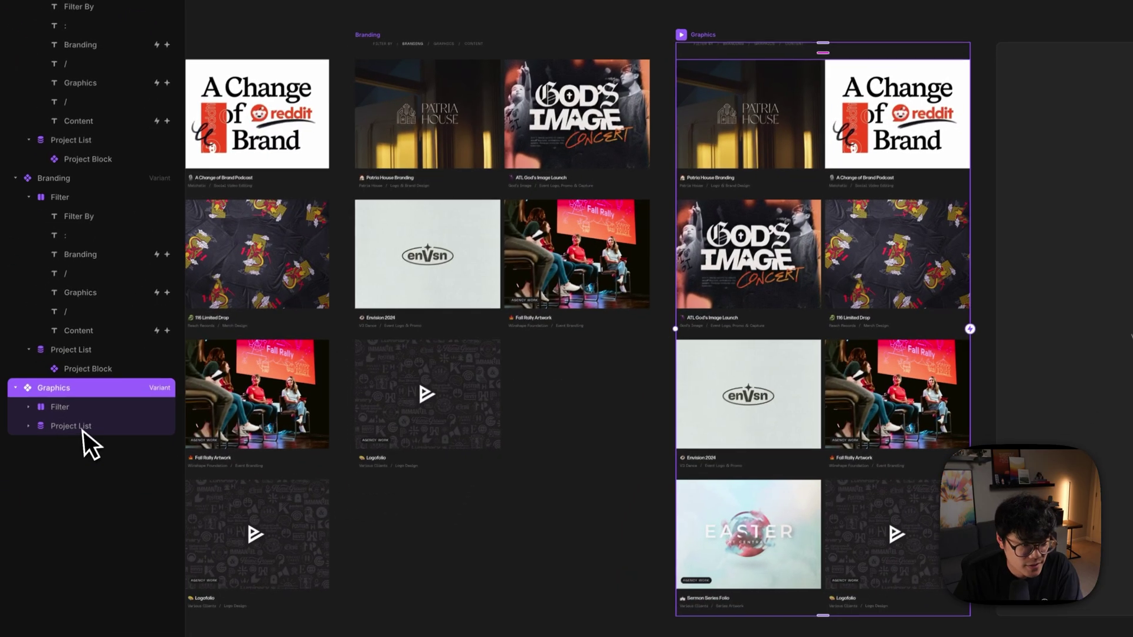
# - Filter the Graphics variant's Project List to Service 1 equals Graphic Design
pyautogui.click(83, 427)
pyautogui.click(1049, 265)
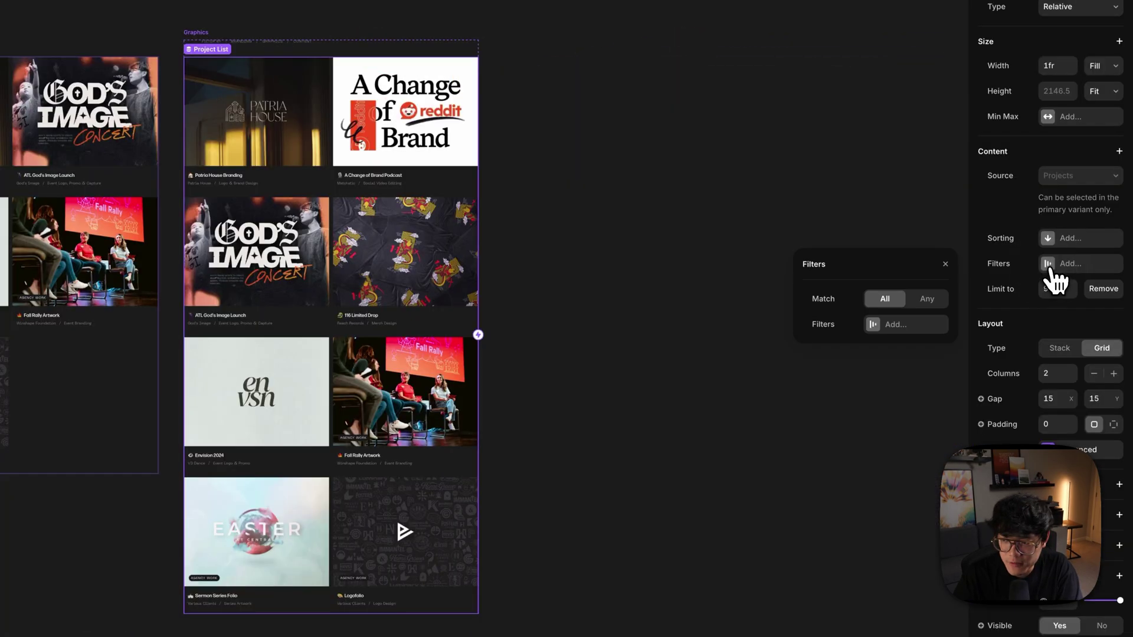
pyautogui.click(884, 325)
pyautogui.click(889, 305)
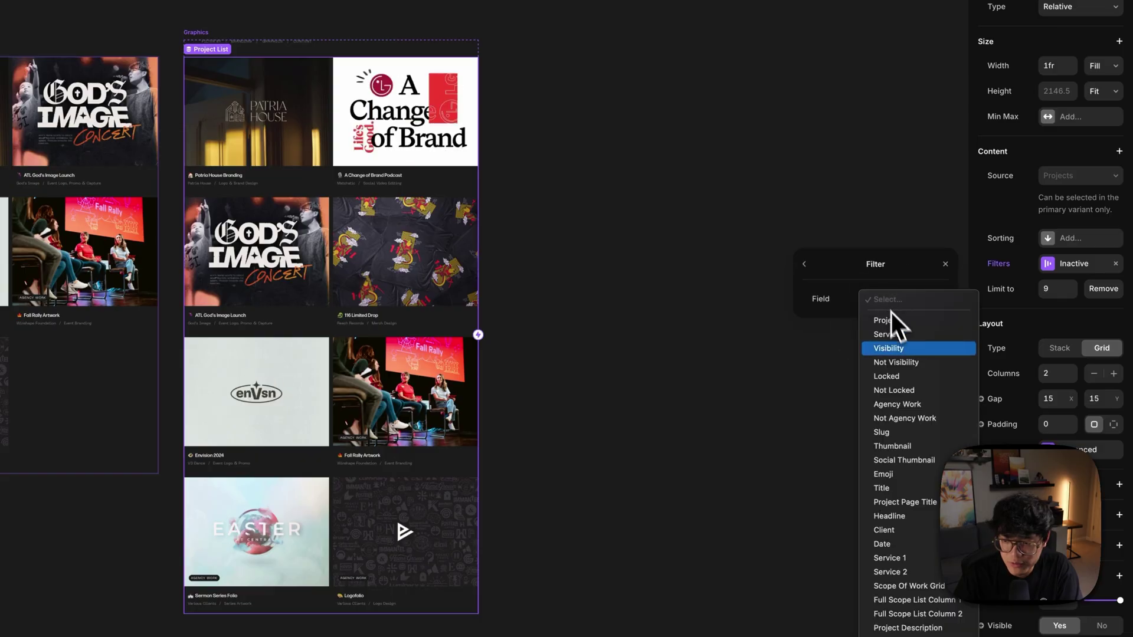
pyautogui.click(918, 559)
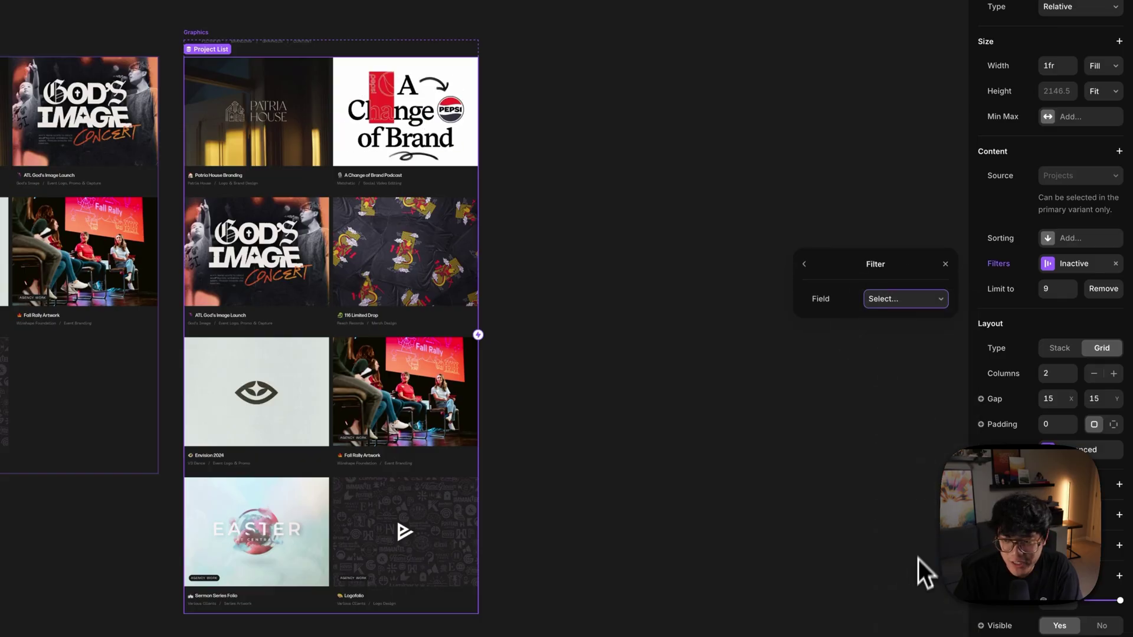
pyautogui.click(912, 328)
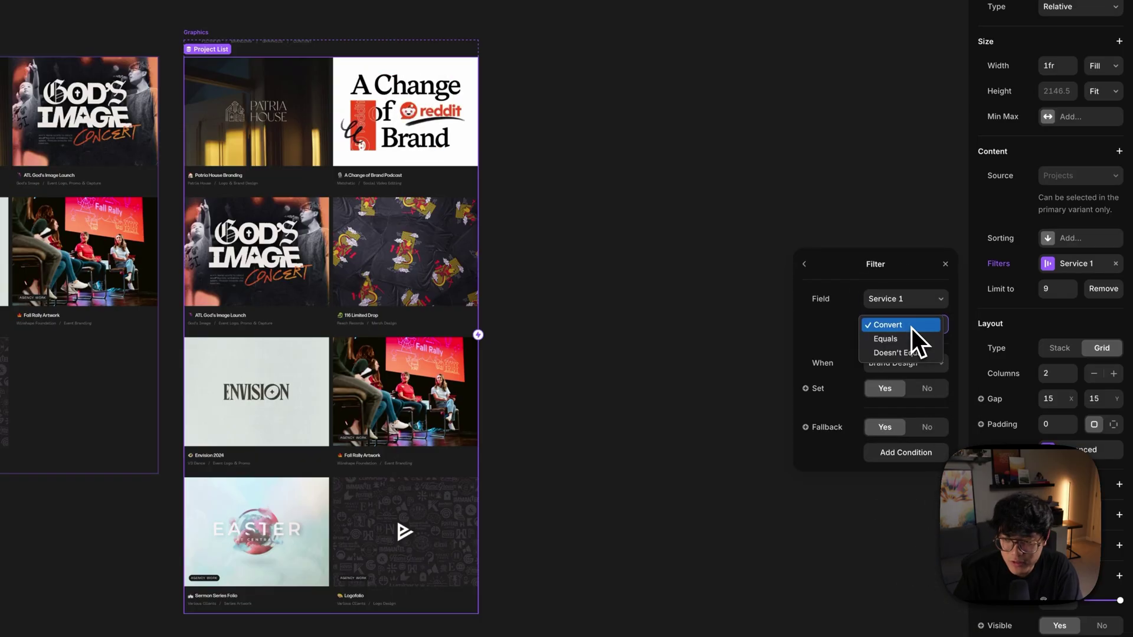
pyautogui.click(912, 340)
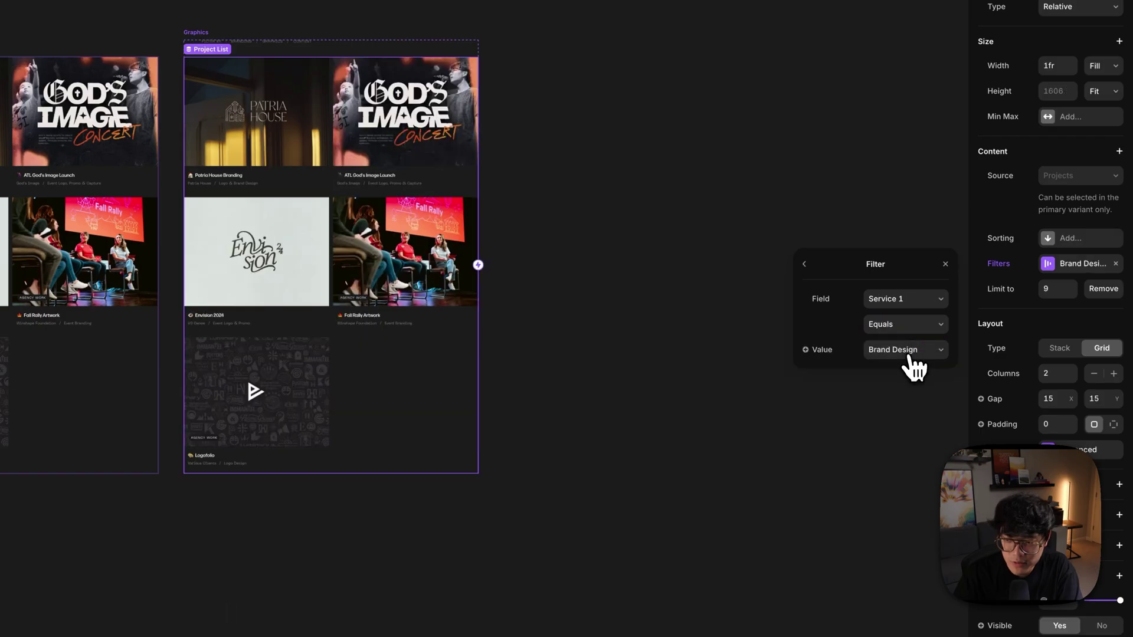
pyautogui.click(909, 352)
pyautogui.click(908, 366)
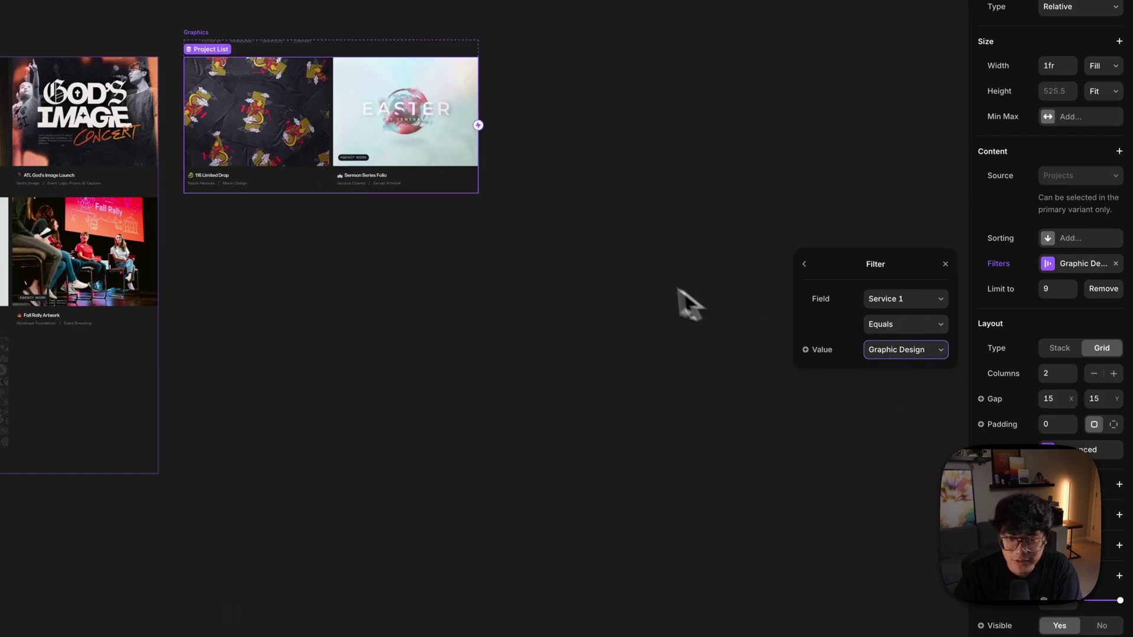
pyautogui.click(639, 275)
pyautogui.hotkey('ctrl', '\\')
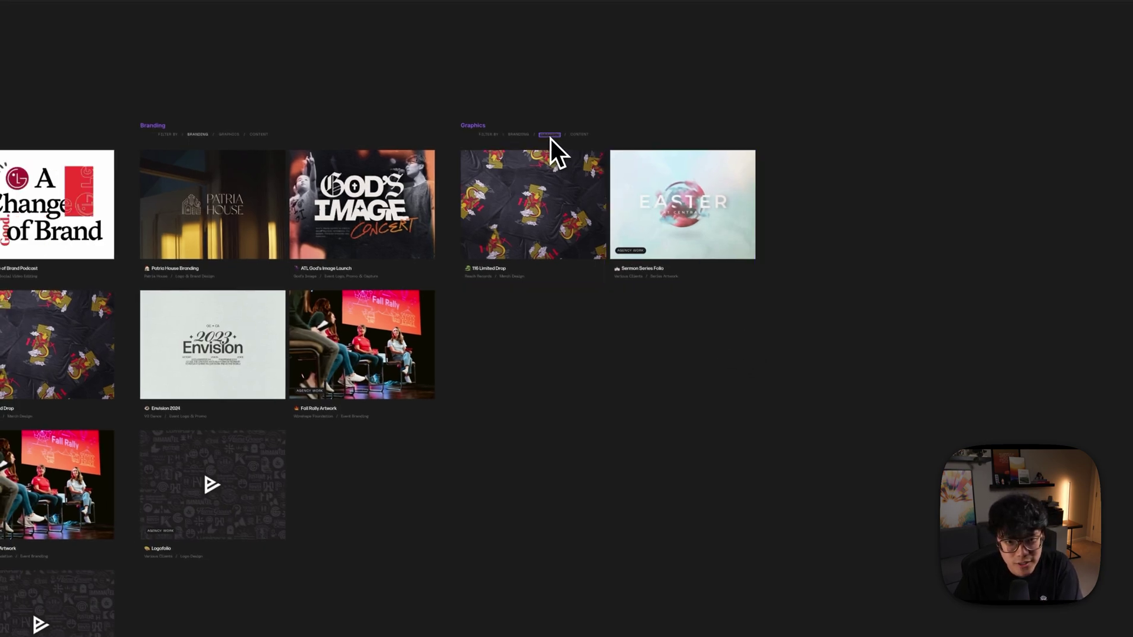
# - Set the Graphics label's colour in the Graphics variant to pale C9C1C1
pyautogui.click(116, 428)
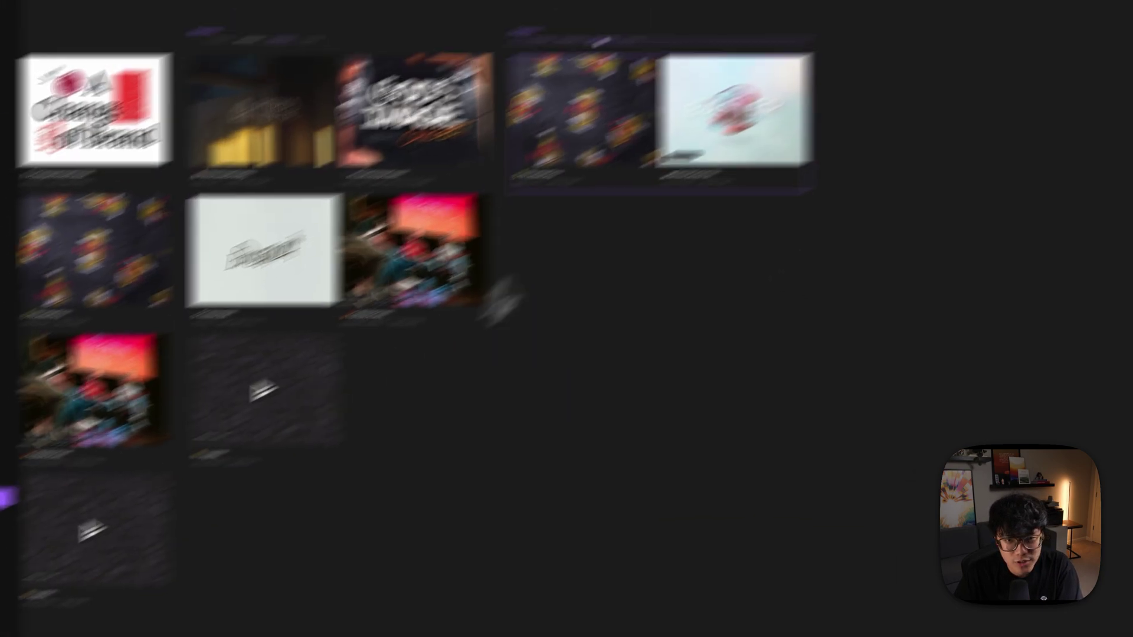
pyautogui.click(1051, 586)
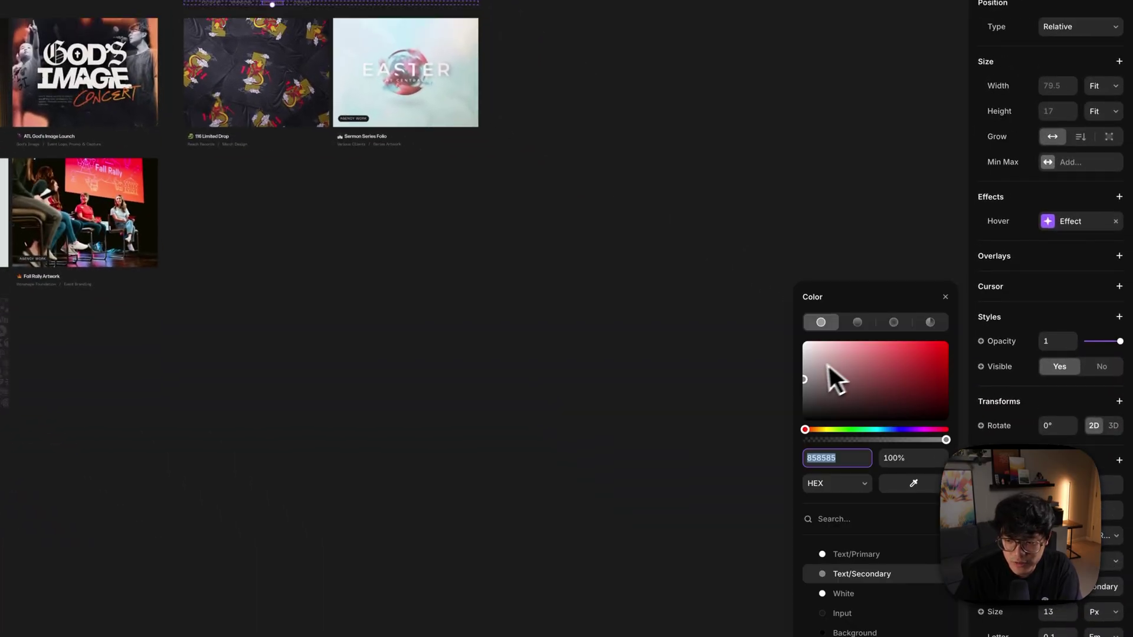
pyautogui.click(809, 359)
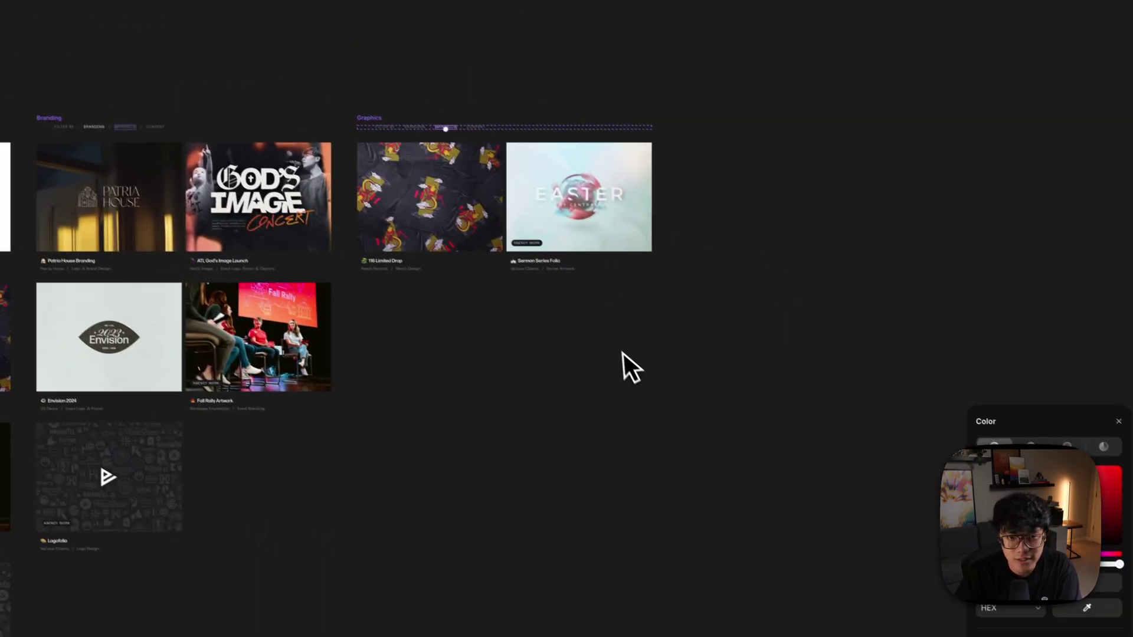
pyautogui.click(436, 248)
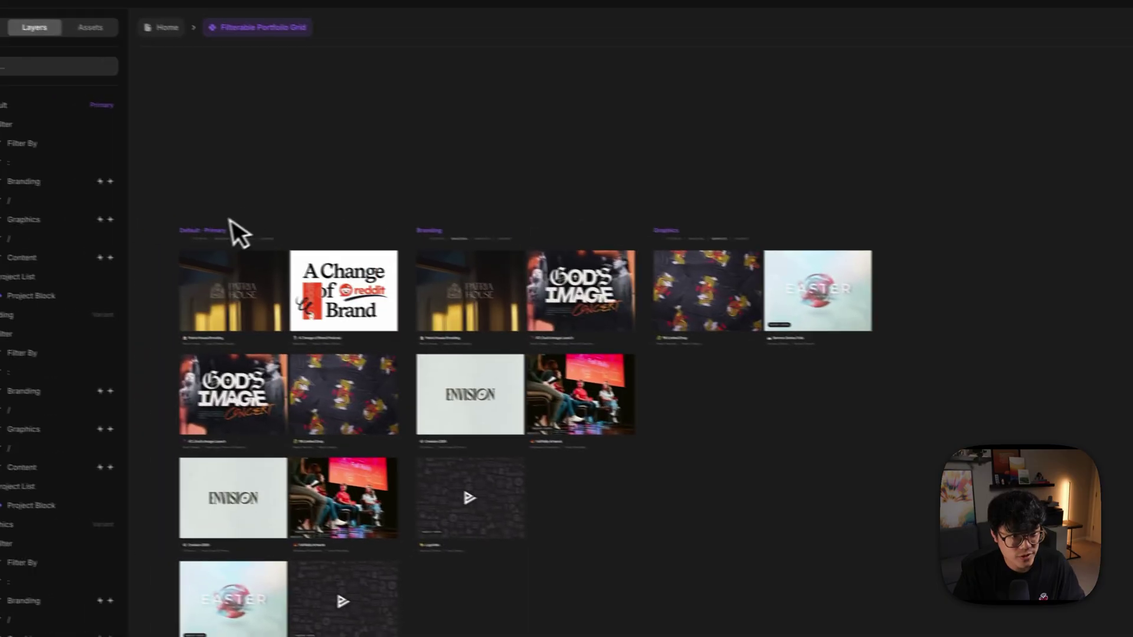
# - Add a fourth variant to the grid component and name it Content
pyautogui.click(226, 235)
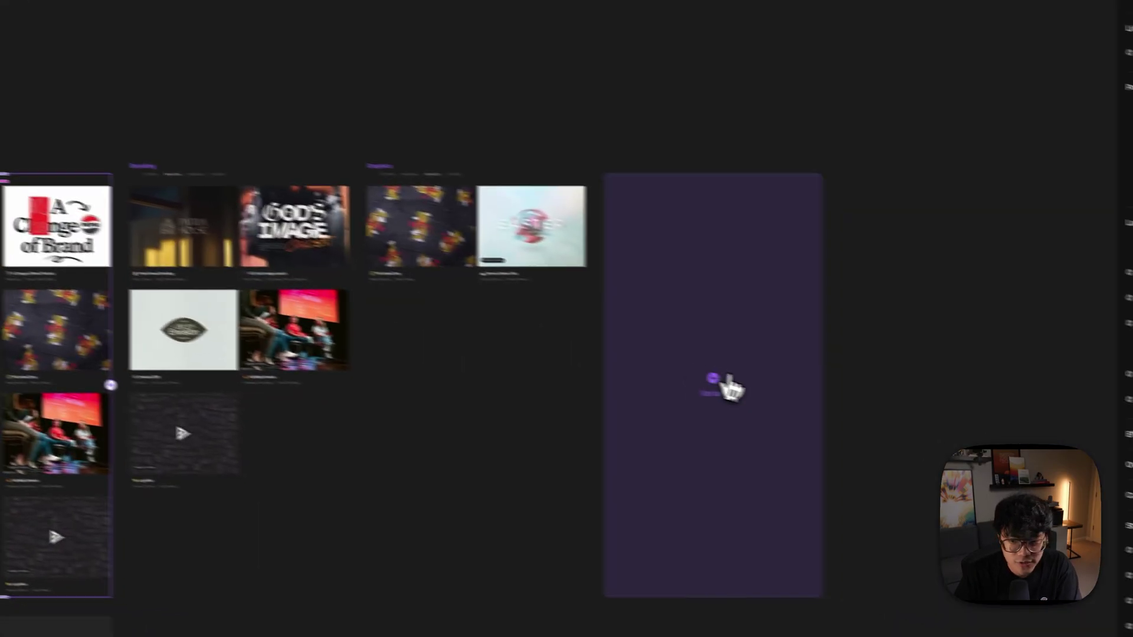
pyautogui.click(1027, 451)
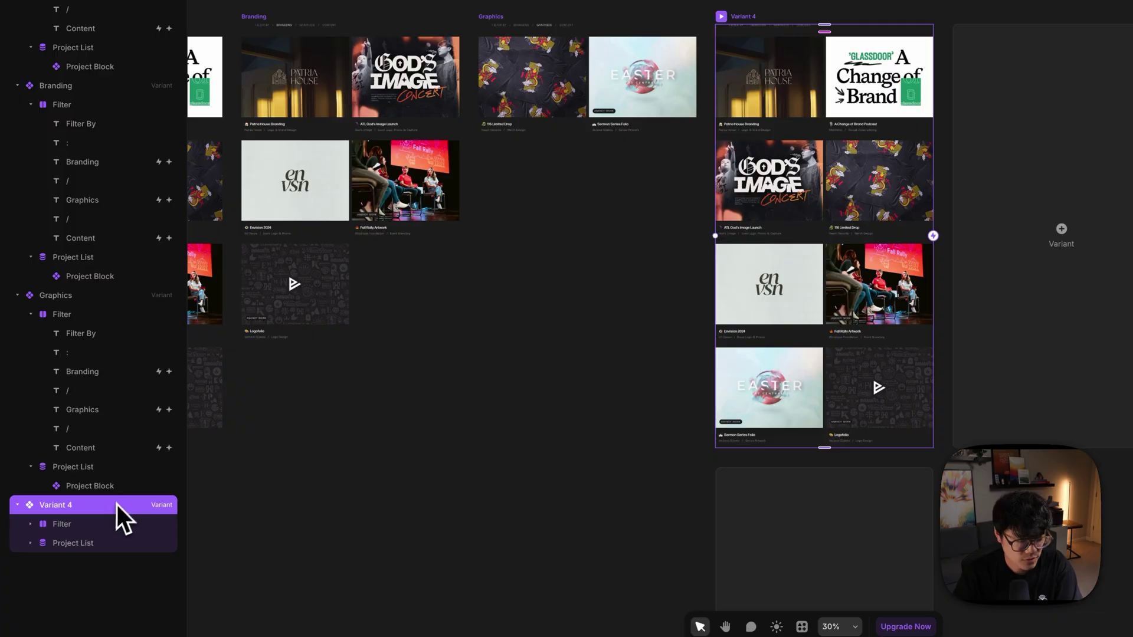
pyautogui.doubleClick(120, 499)
pyautogui.write('Conte')
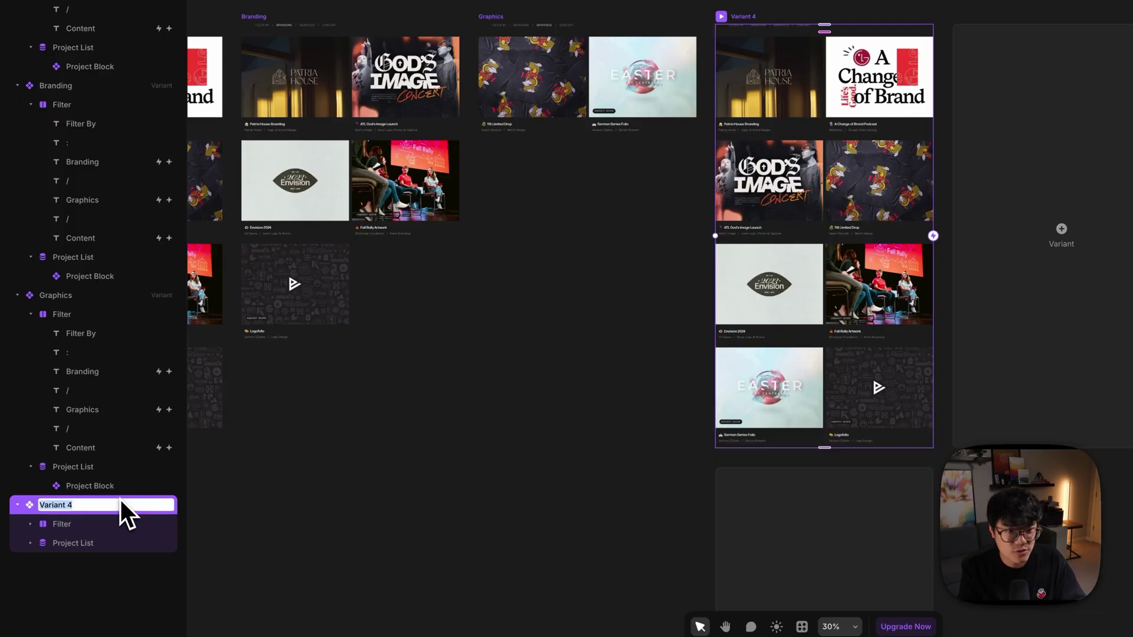
pyautogui.write('nt')
pyautogui.press('Return')
# - Filter the Content variant's project list to Service 1 equals Content Creation
pyautogui.click(73, 542)
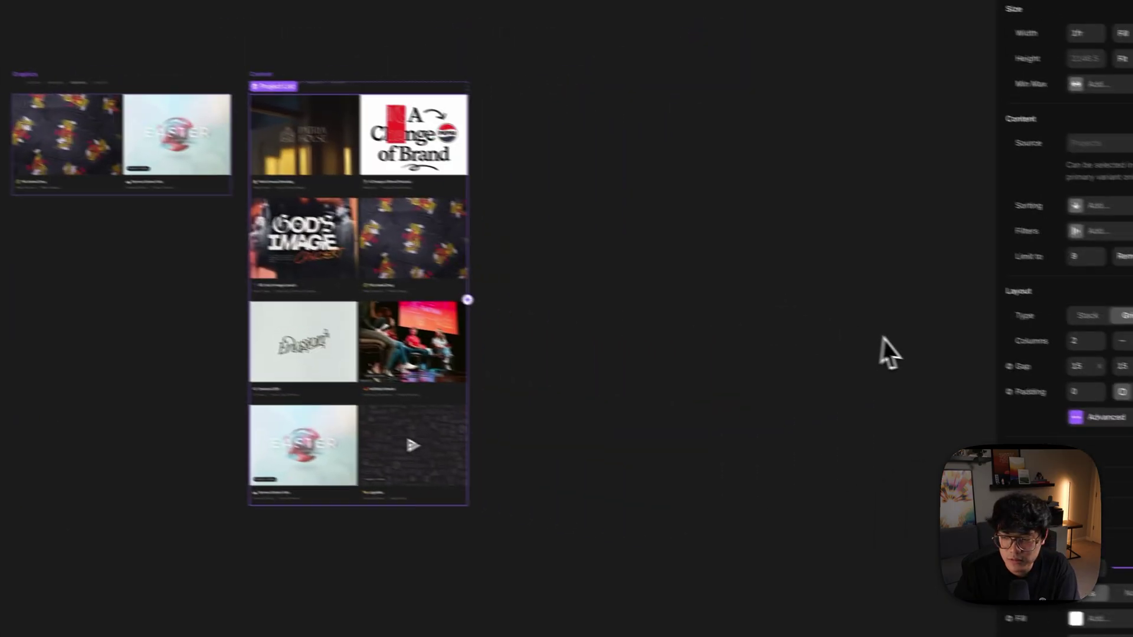
pyautogui.click(1053, 224)
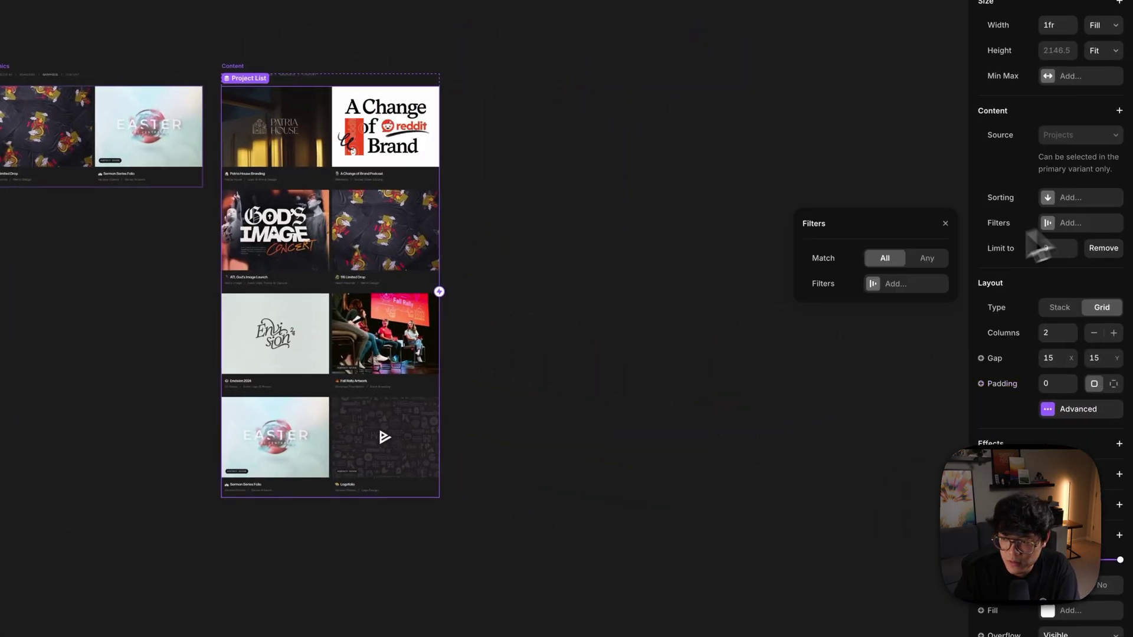
pyautogui.click(882, 284)
pyautogui.click(894, 262)
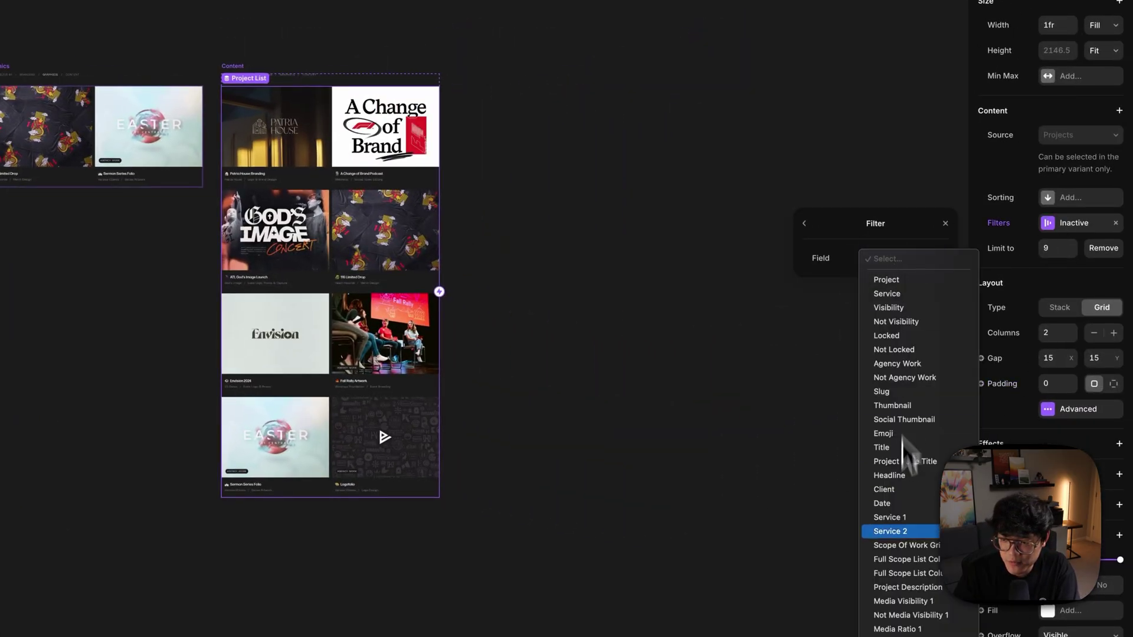
pyautogui.click(905, 521)
pyautogui.click(906, 291)
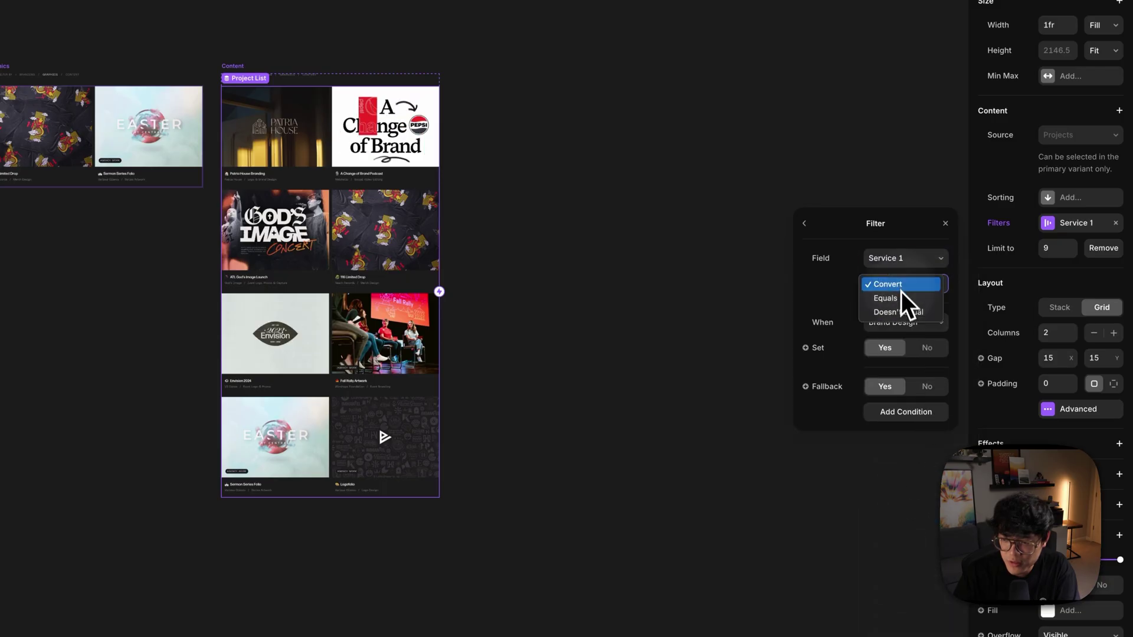
pyautogui.click(885, 298)
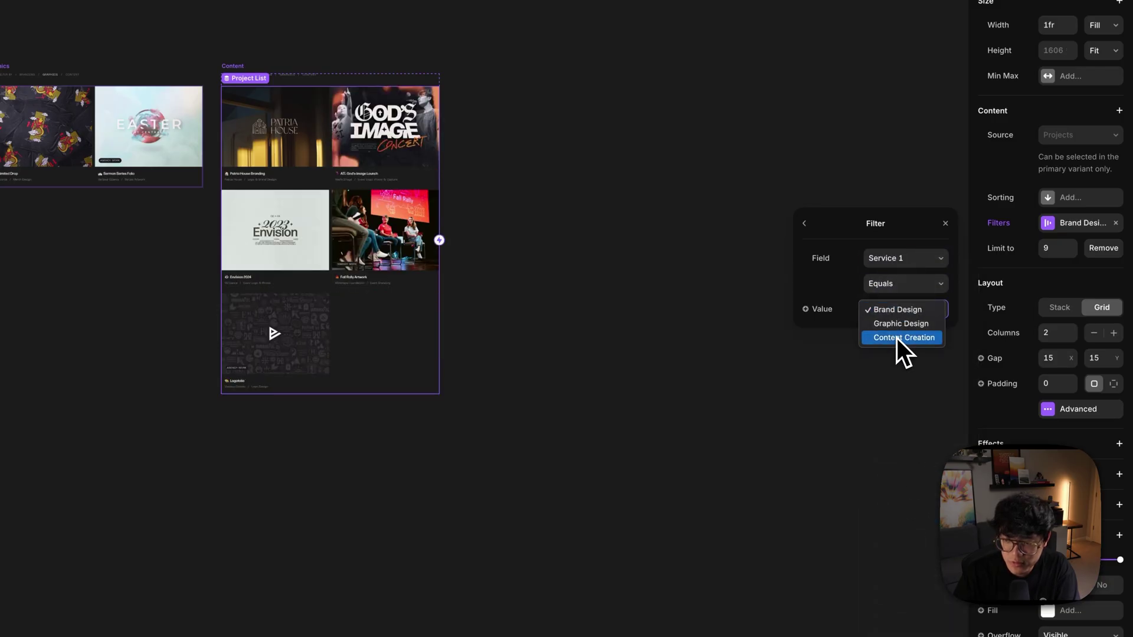
pyautogui.click(897, 338)
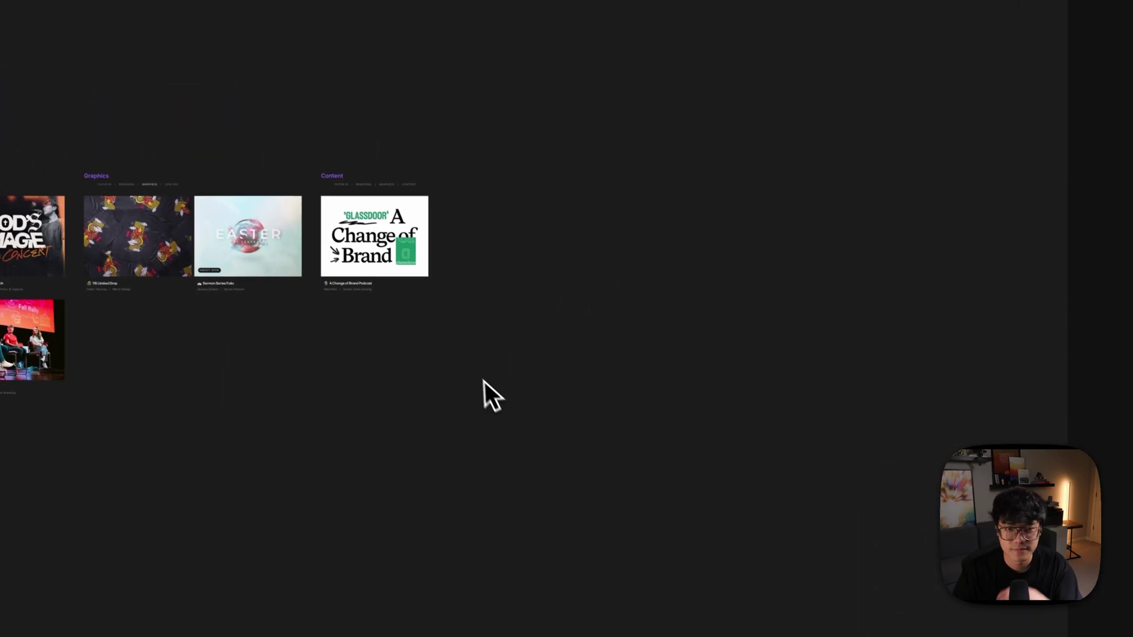
# - Set the Content label's text colour to white (FFFFFF) in the Content variant
pyautogui.click(411, 187)
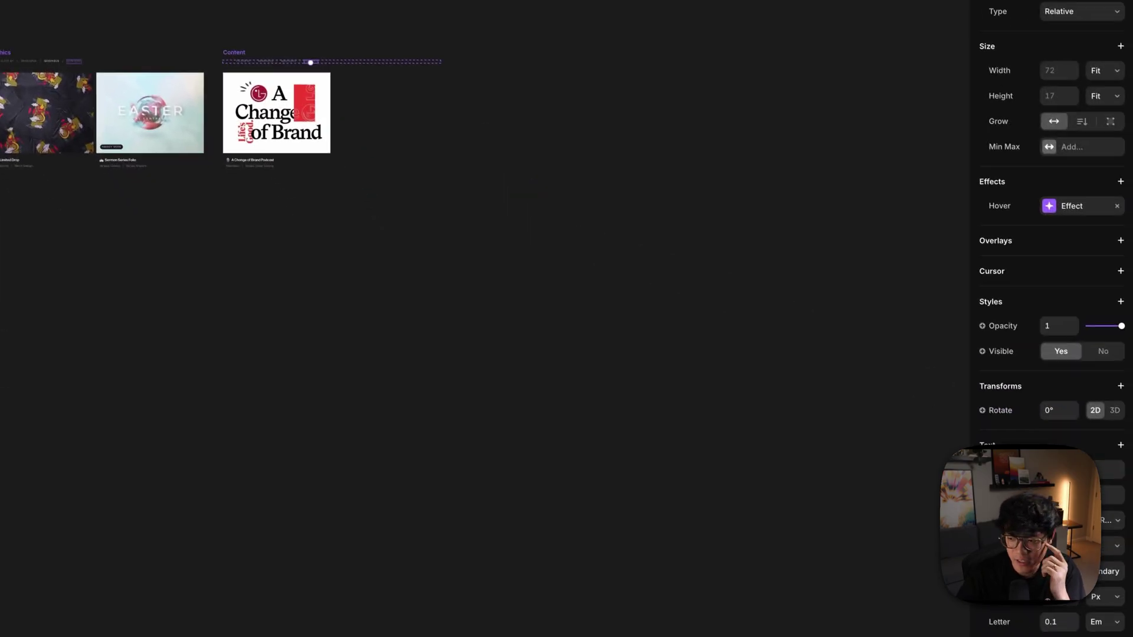
pyautogui.click(1074, 571)
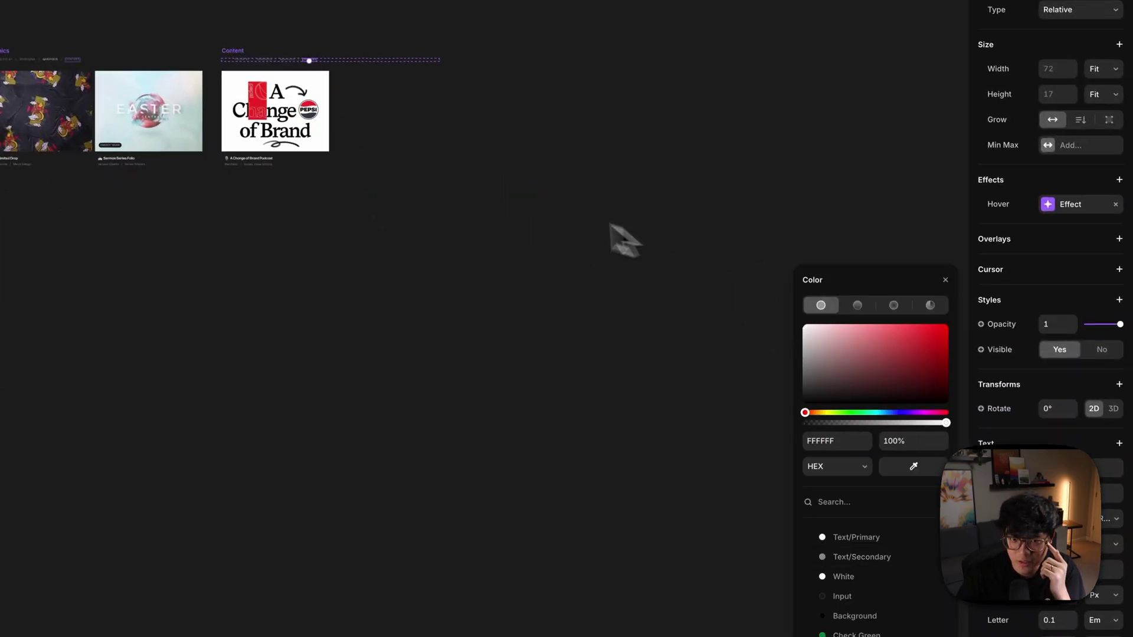
pyautogui.click(342, 273)
pyautogui.hscroll(-6, 608, 281)
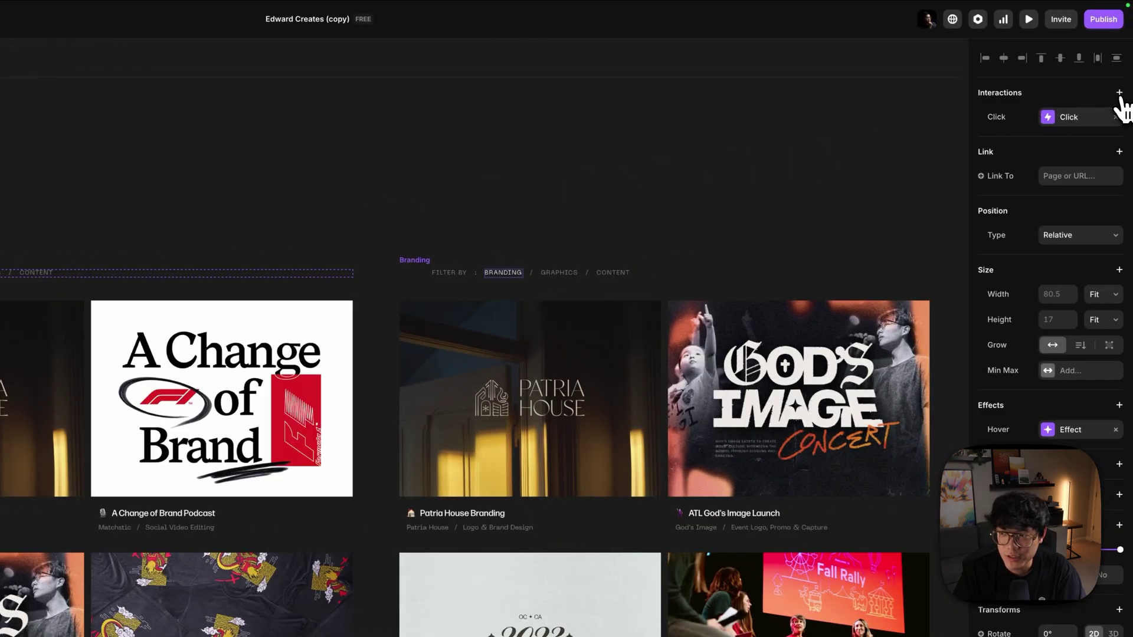
# - Give the Branding label a click transition that sets the variant to Branding
pyautogui.click(1119, 93)
pyautogui.click(1096, 118)
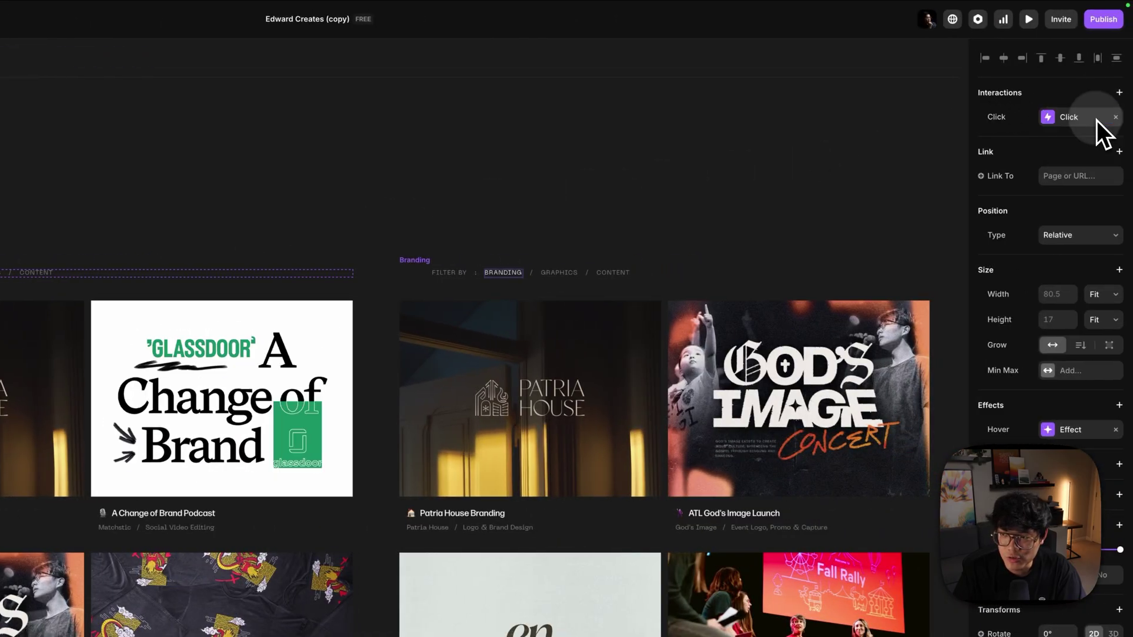
pyautogui.click(895, 255)
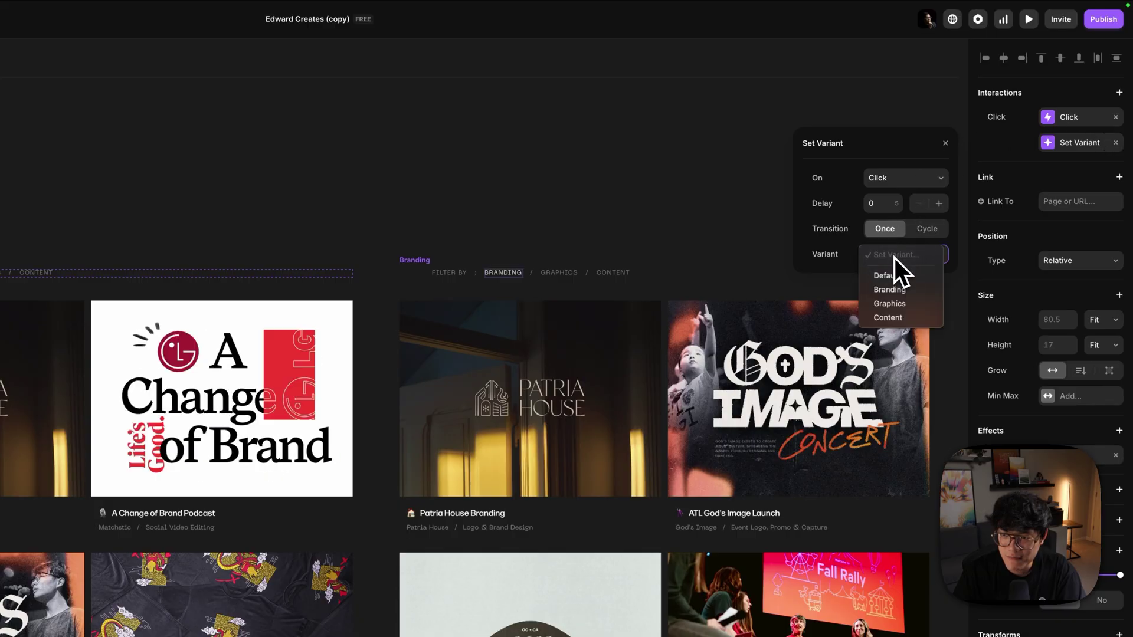
pyautogui.click(894, 289)
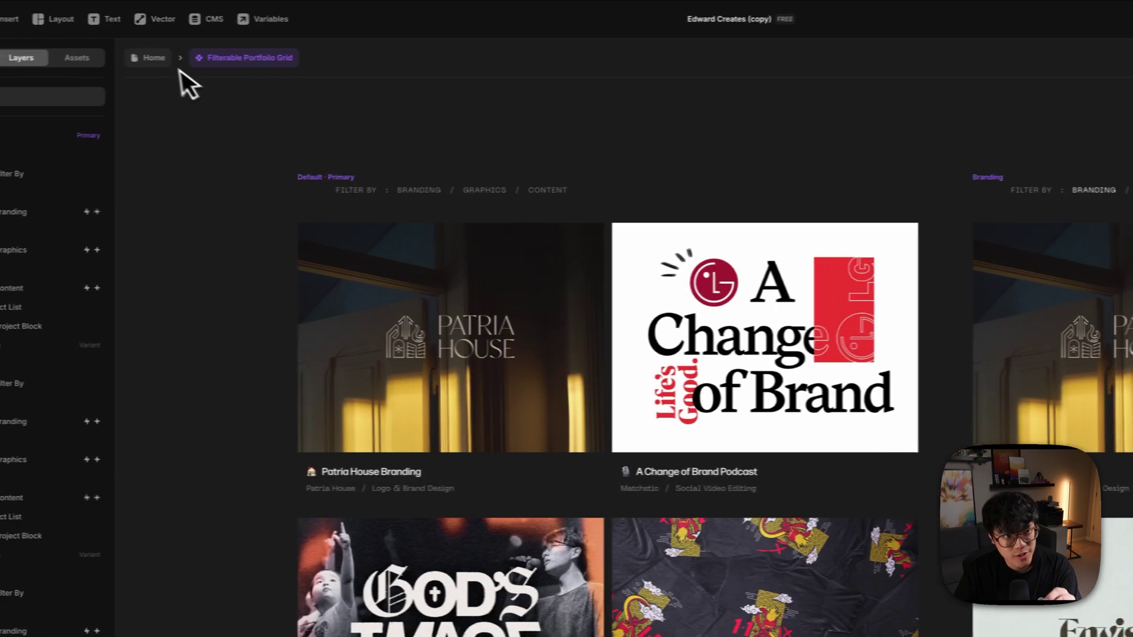
pyautogui.click(82, 57)
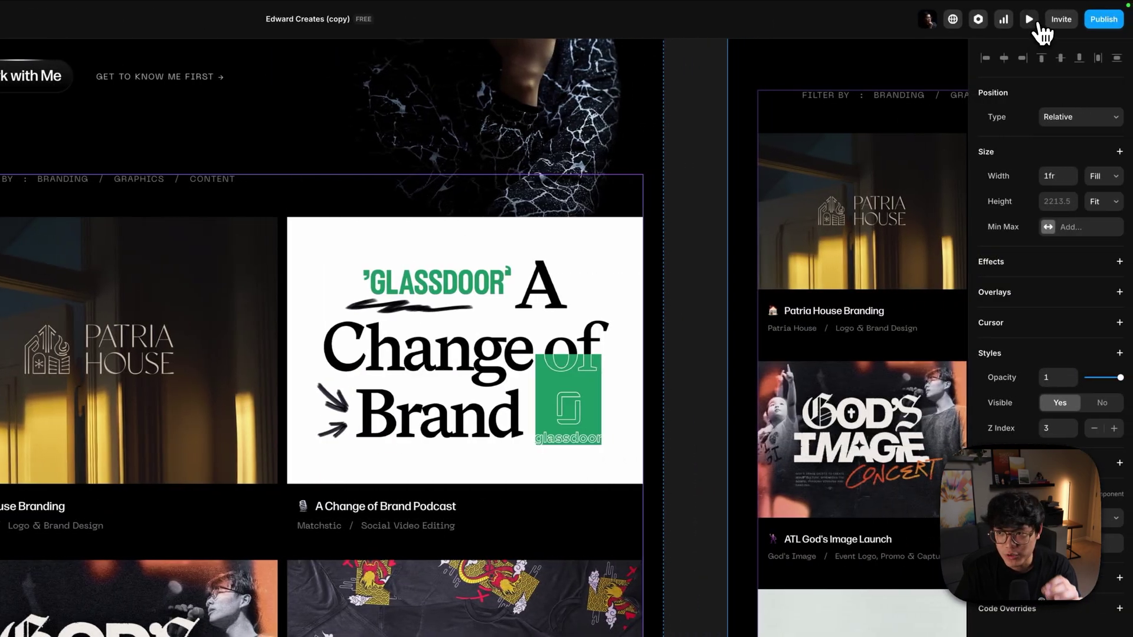
pyautogui.click(1028, 19)
pyautogui.scroll(-3, 498, 233)
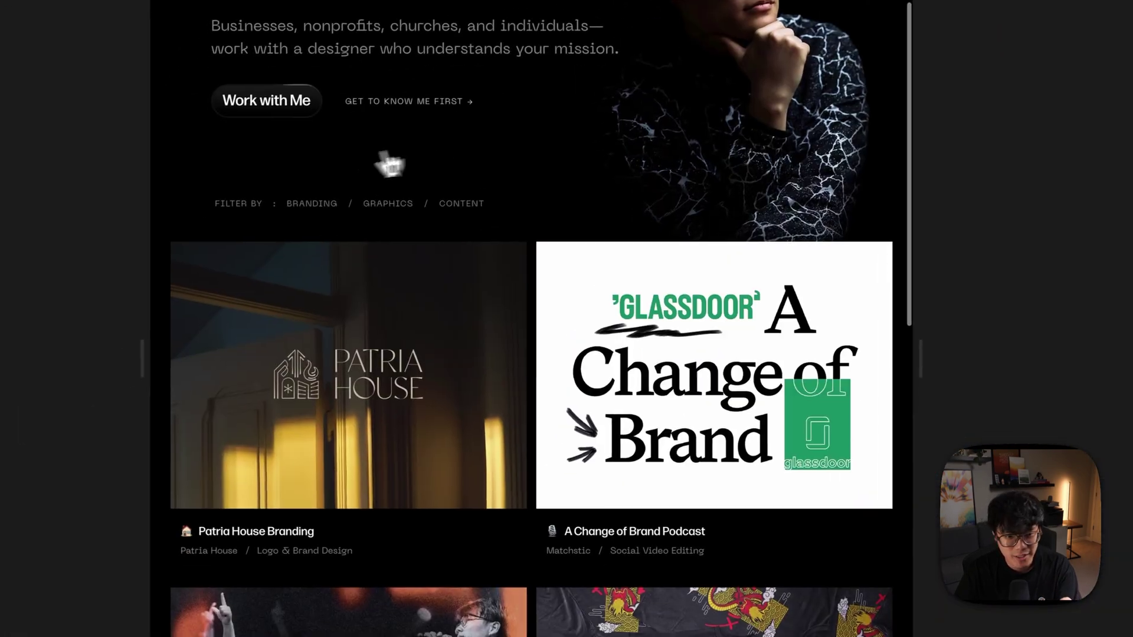
pyautogui.click(323, 208)
pyautogui.scroll(-2, 329, 236)
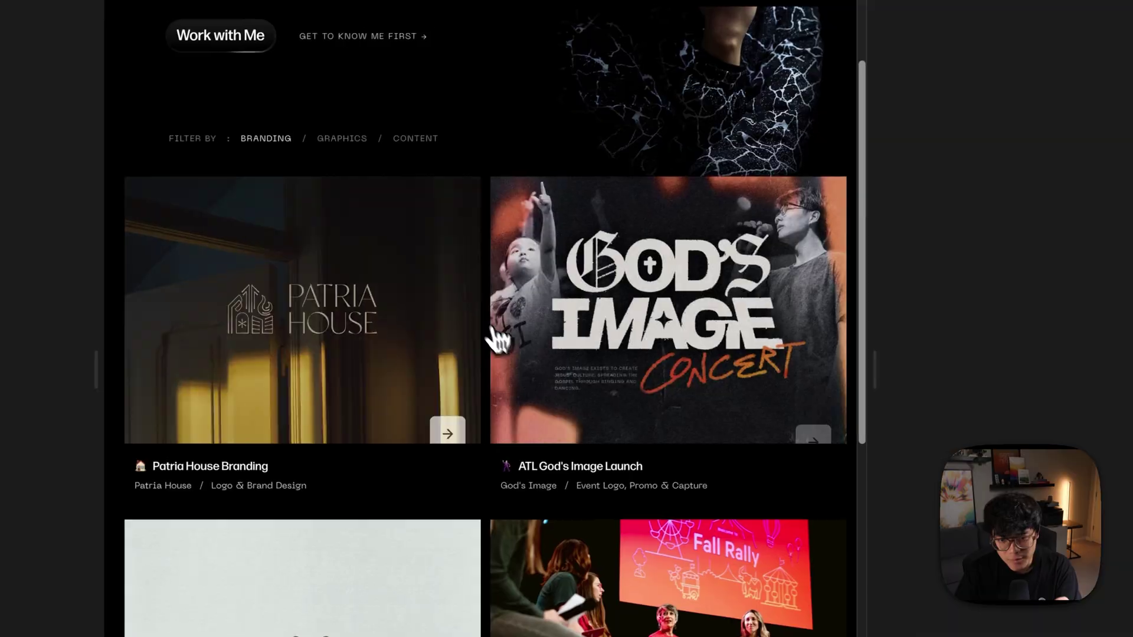
pyautogui.scroll(-5, 625, 319)
pyautogui.scroll(5, 519, 542)
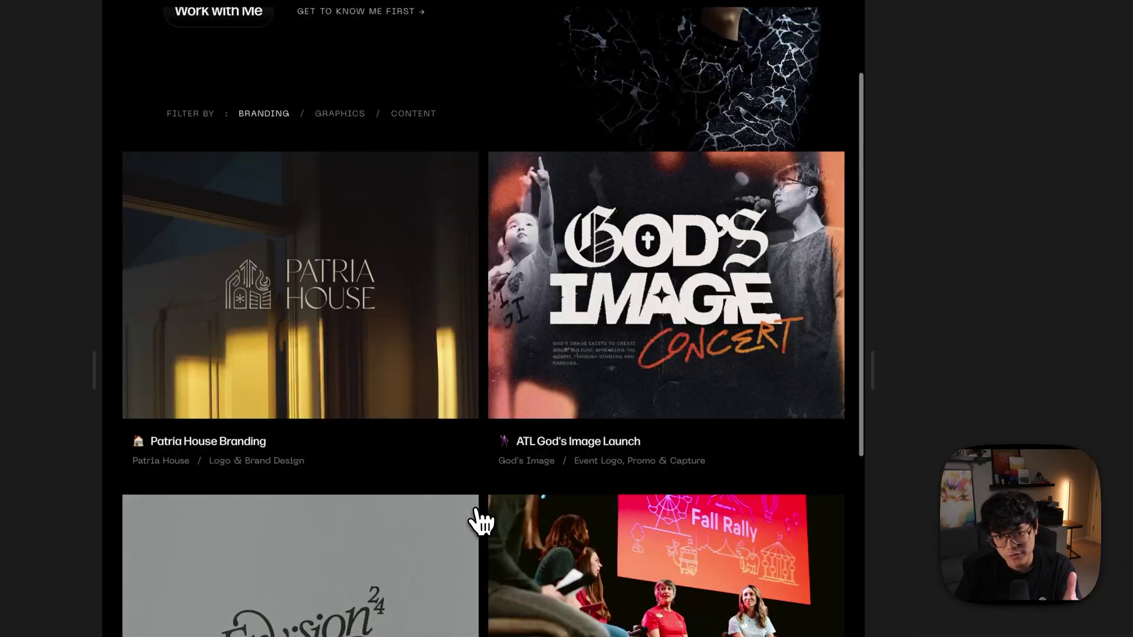
pyautogui.press('Escape')
pyautogui.scroll(3, 693, 174)
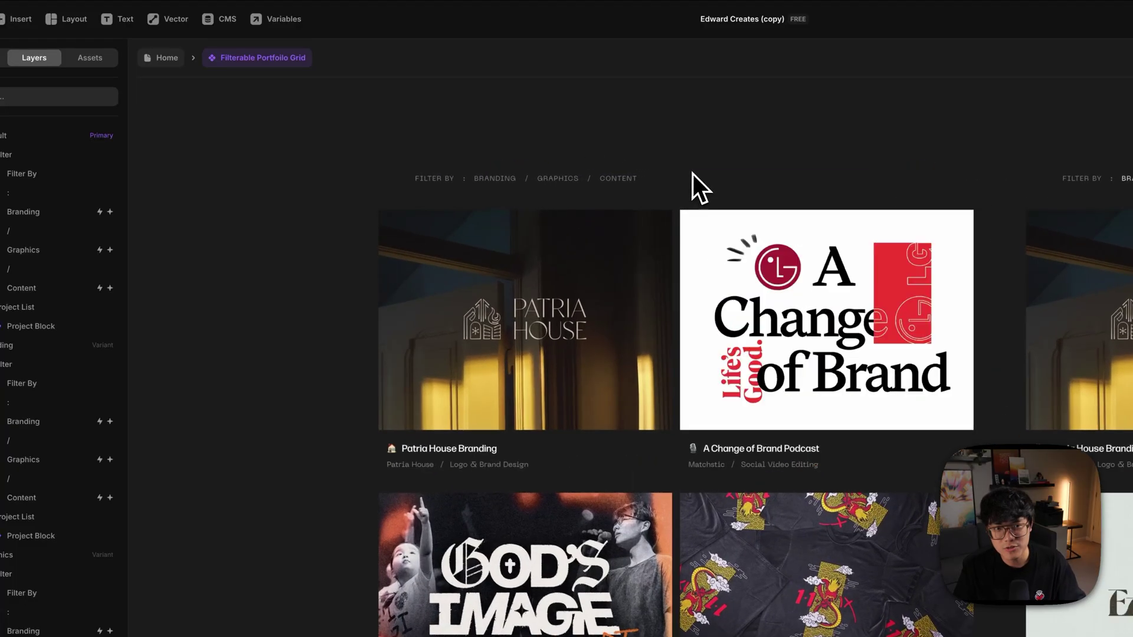
# - Select the BRANDING filter label inside the Branding variant
pyautogui.click(559, 184)
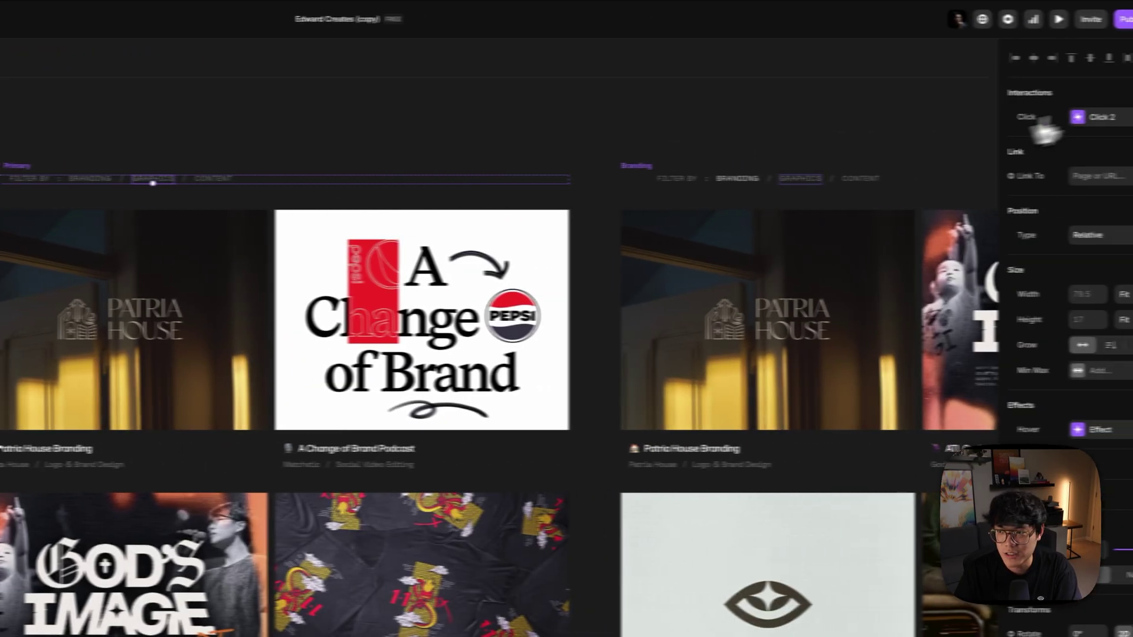
pyautogui.click(1120, 105)
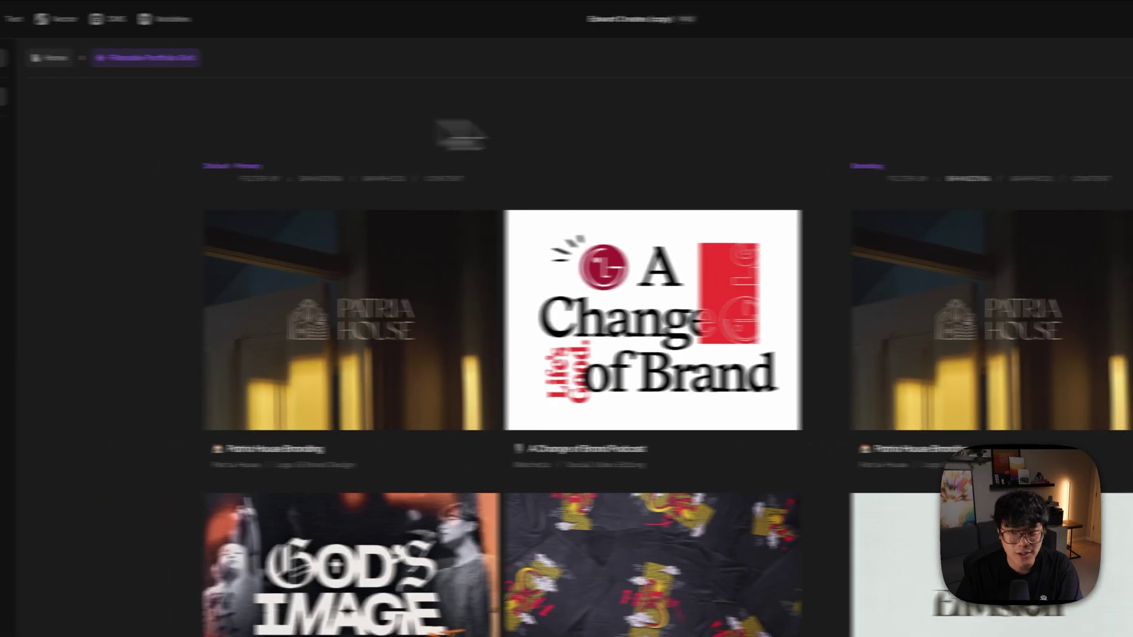
pyautogui.click(625, 166)
pyautogui.hscroll(8, 714, 177)
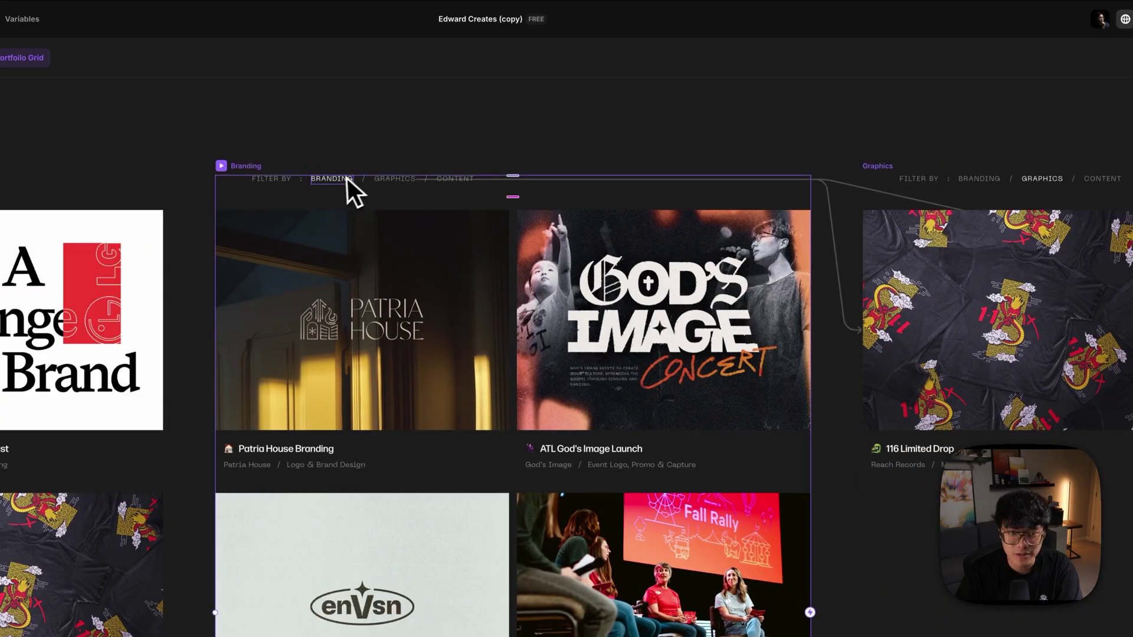
pyautogui.click(340, 179)
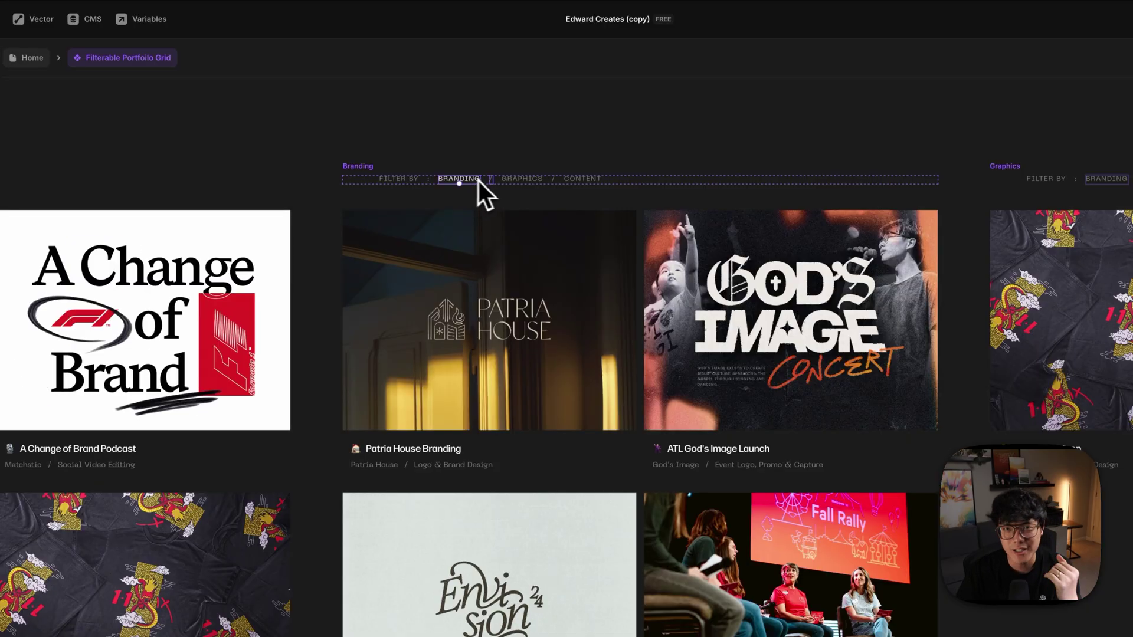
pyautogui.hscroll(-8, 502, 207)
pyautogui.hscroll(10, 348, 211)
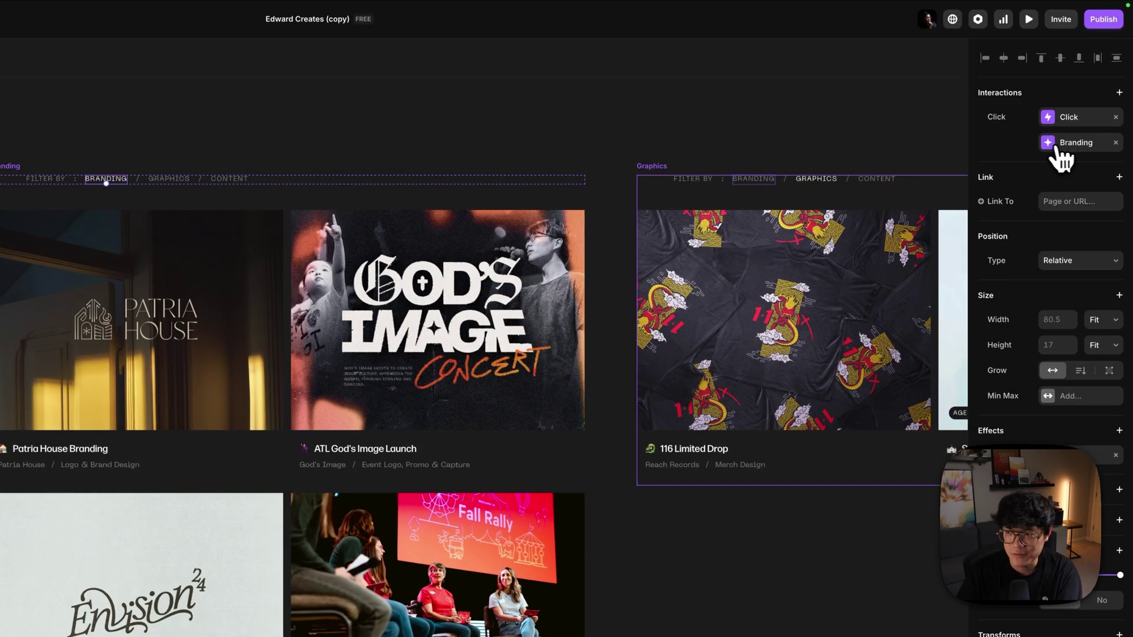
# - Replace the BRANDING label's interaction with a Set Variant transition to Default
pyautogui.click(1115, 143)
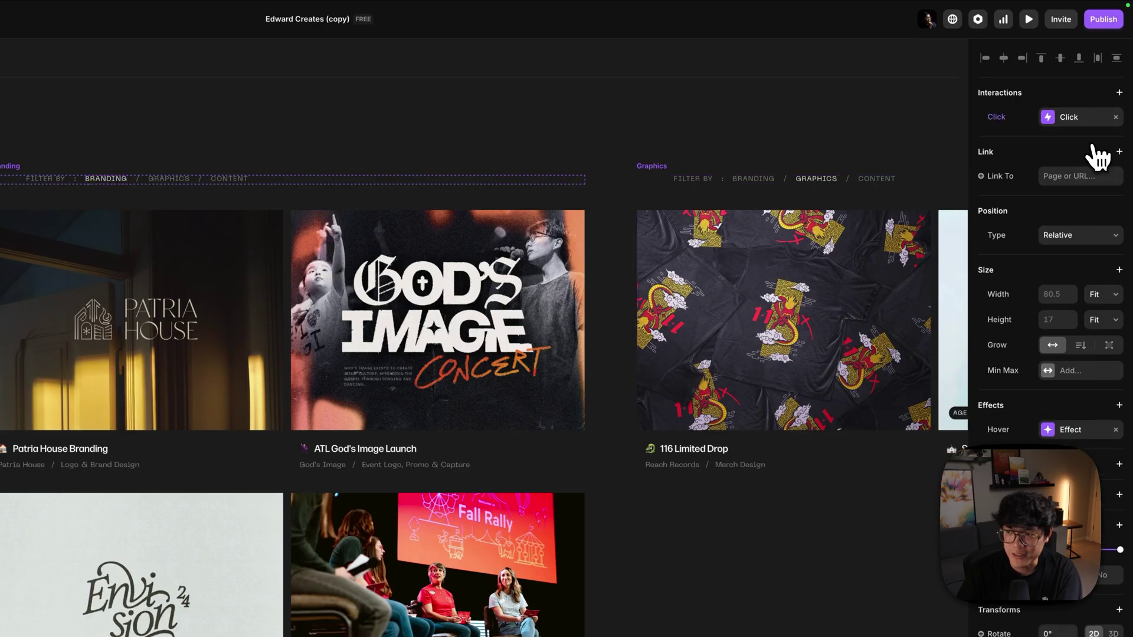
pyautogui.click(1120, 93)
pyautogui.click(1079, 117)
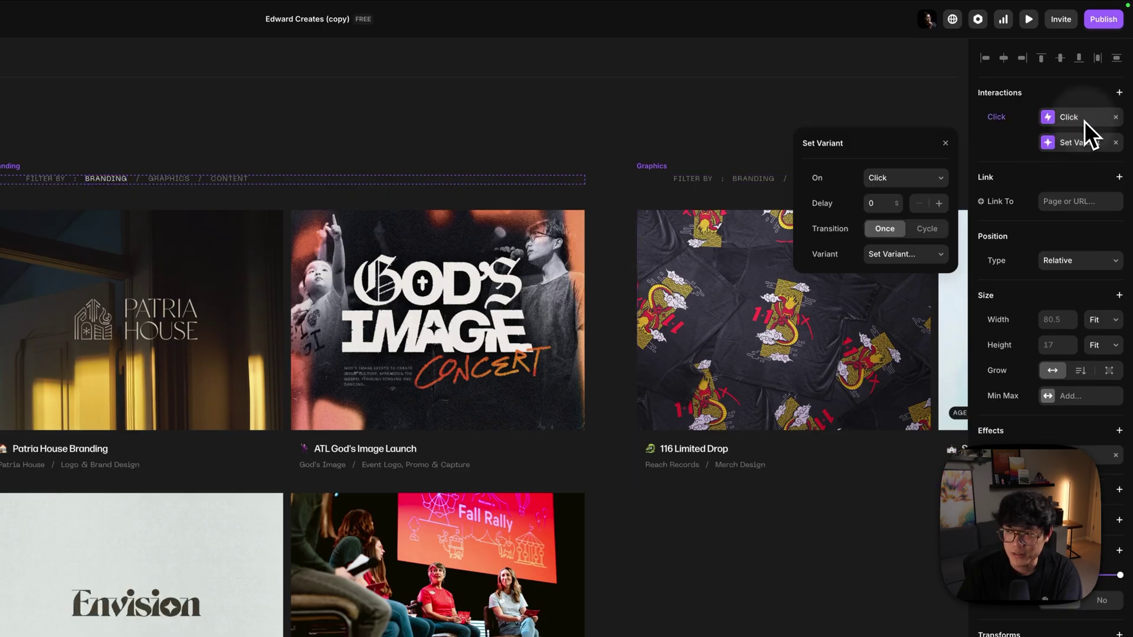
pyautogui.click(901, 254)
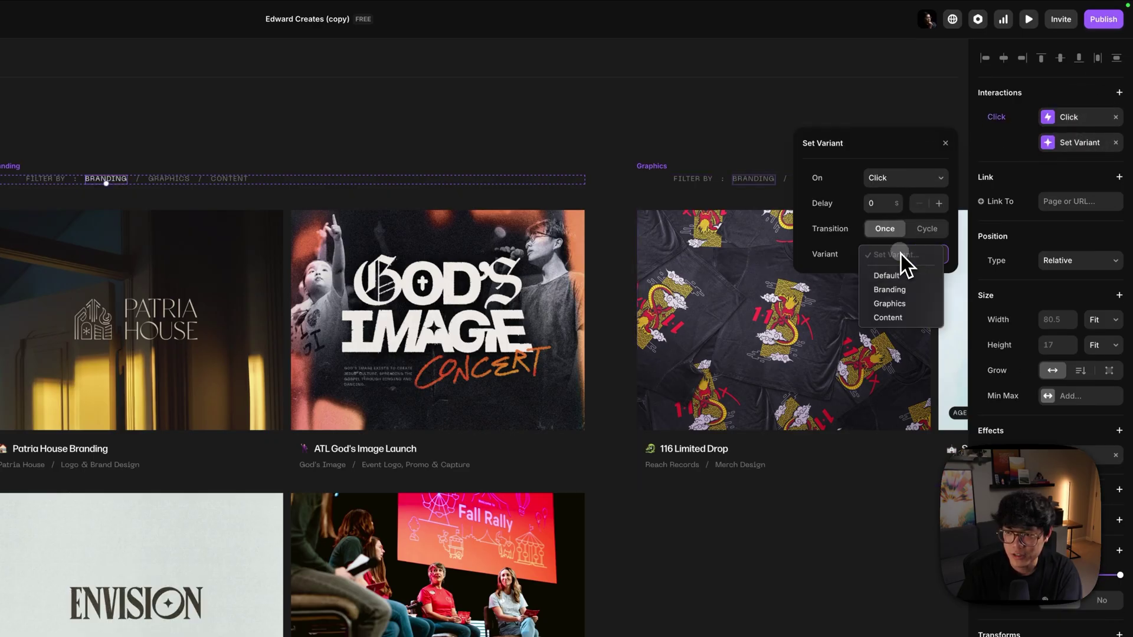
pyautogui.click(899, 284)
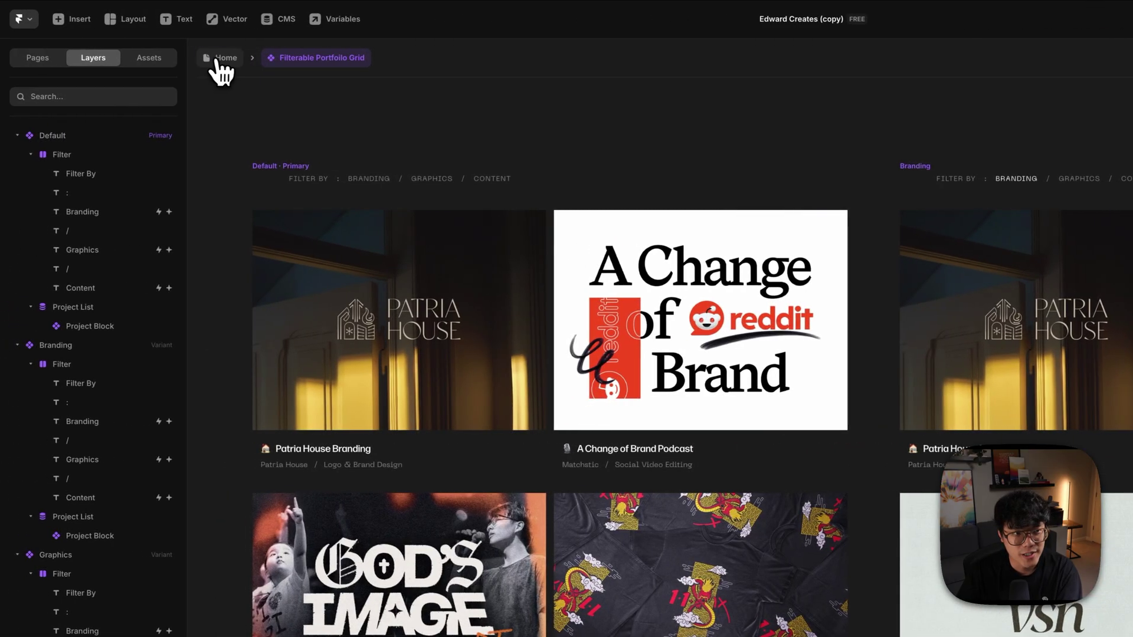
pyautogui.click(19, 57)
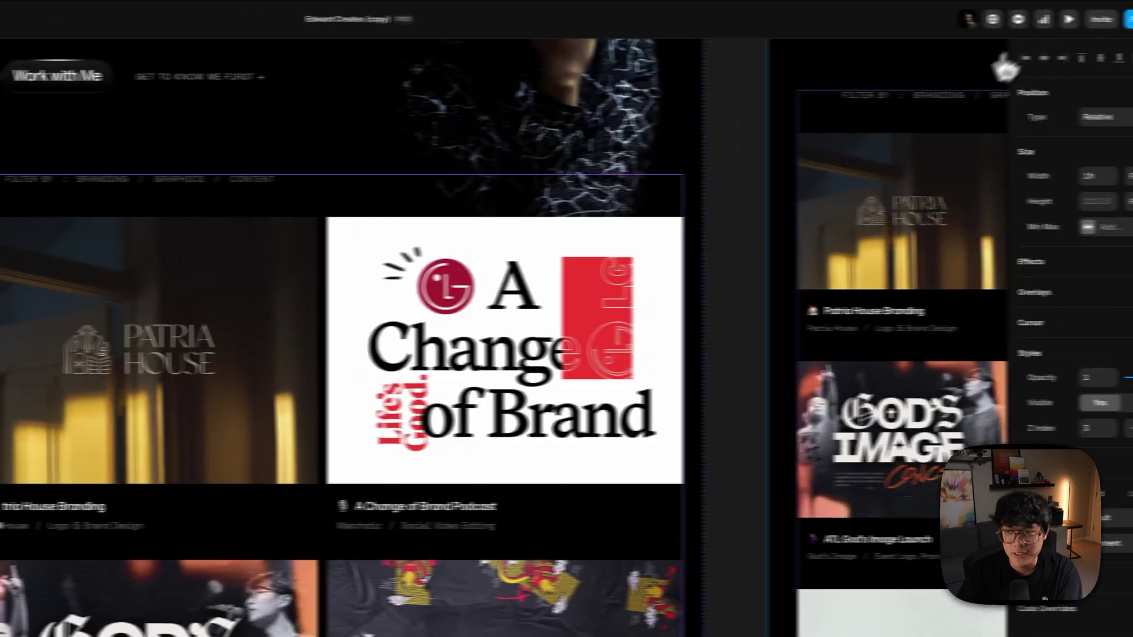
pyautogui.click(1069, 19)
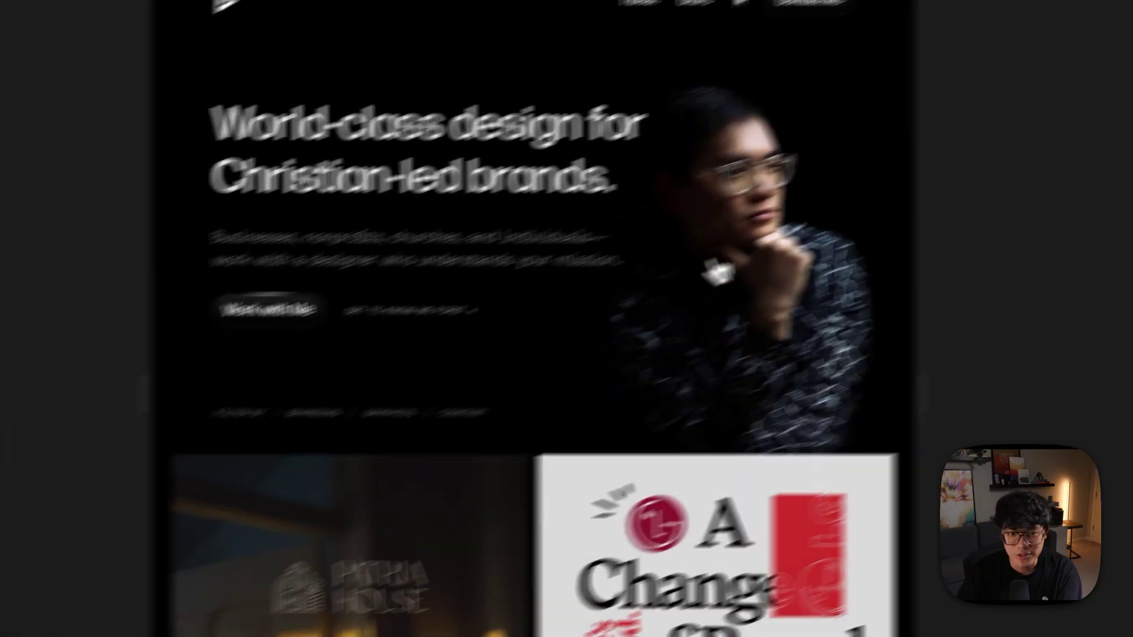
pyautogui.scroll(-3, 440, 195)
pyautogui.click(414, 176)
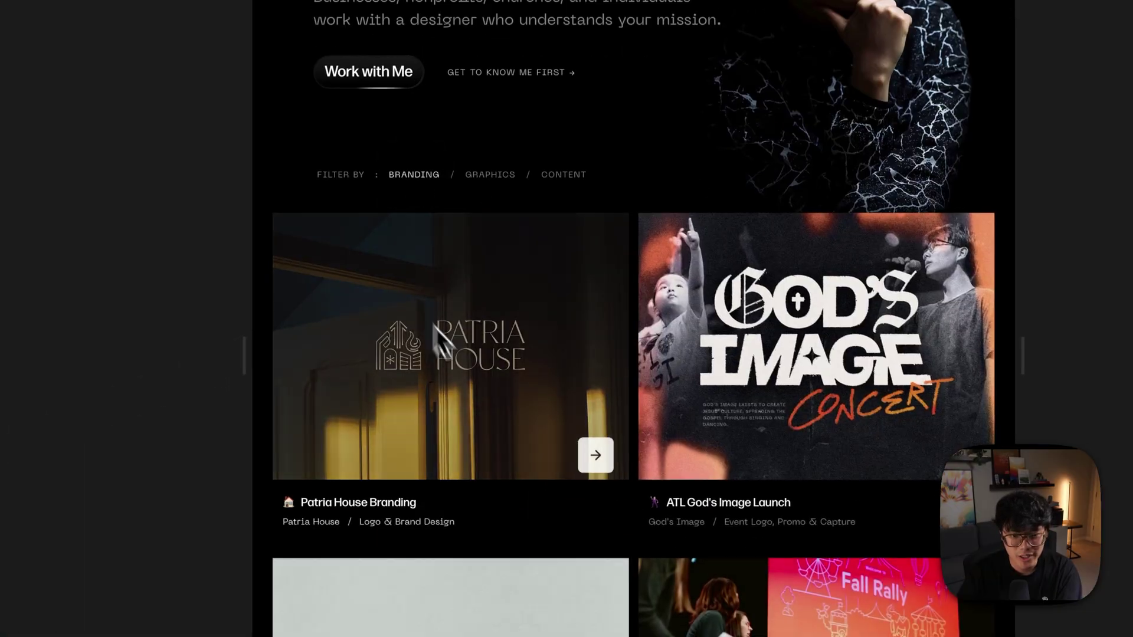
pyautogui.scroll(-5, 468, 385)
pyautogui.scroll(5, 468, 372)
pyautogui.click(414, 174)
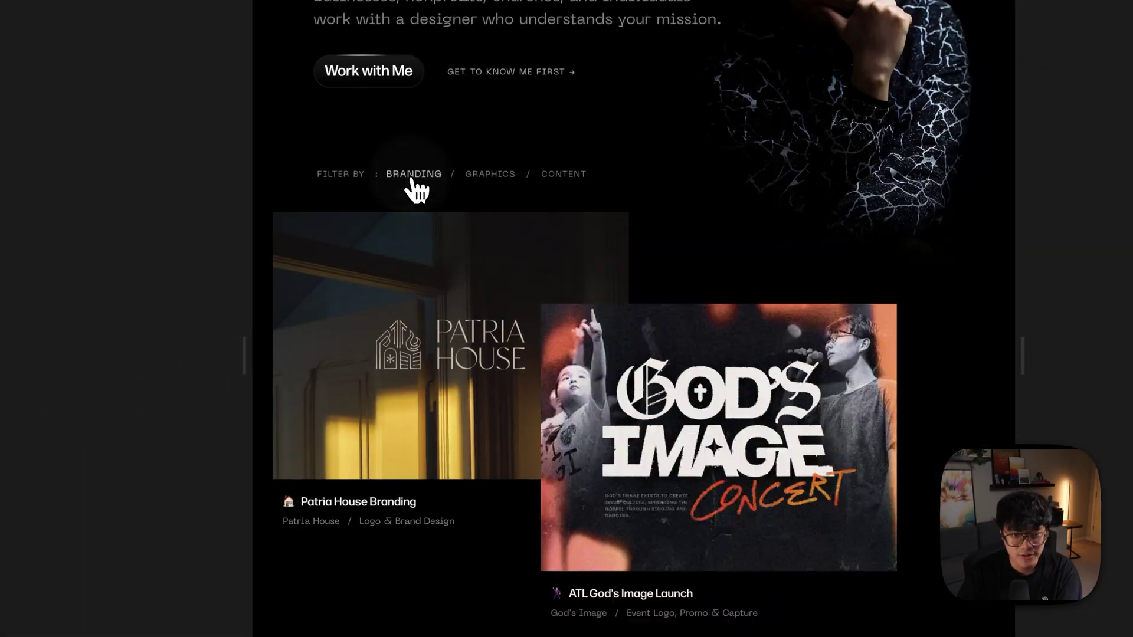
pyautogui.scroll(-6, 437, 425)
pyautogui.scroll(-5, 443, 454)
pyautogui.scroll(10, 440, 462)
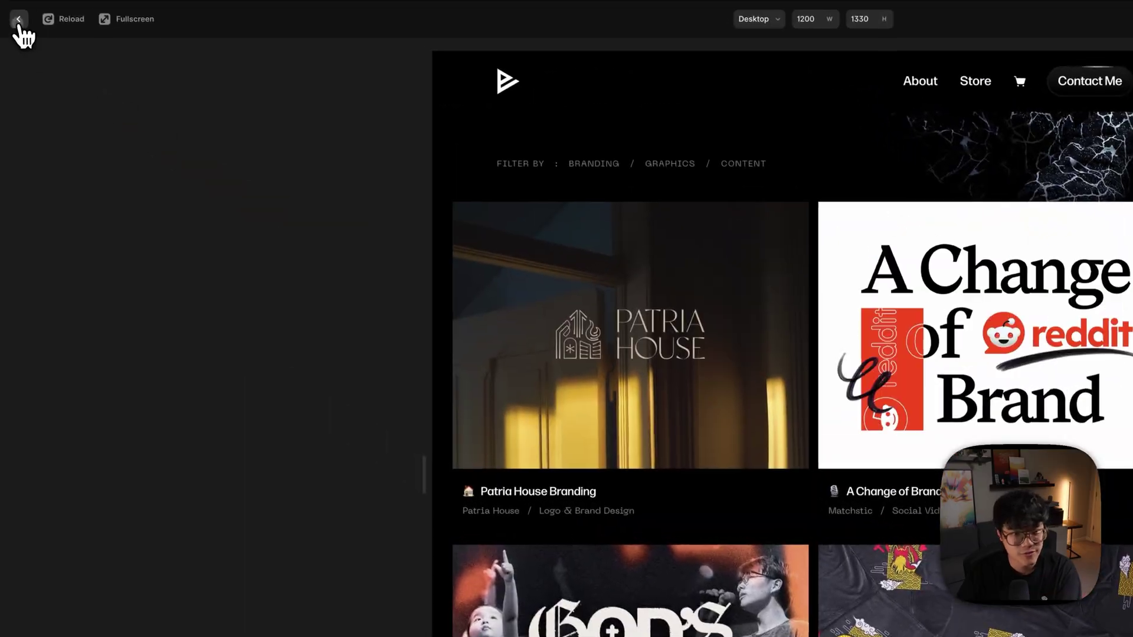
pyautogui.click(16, 18)
# - Make the GRAPHICS label in the Graphics variant switch the grid to Default
pyautogui.scroll(3, 826, 172)
pyautogui.hscroll(6, 826, 173)
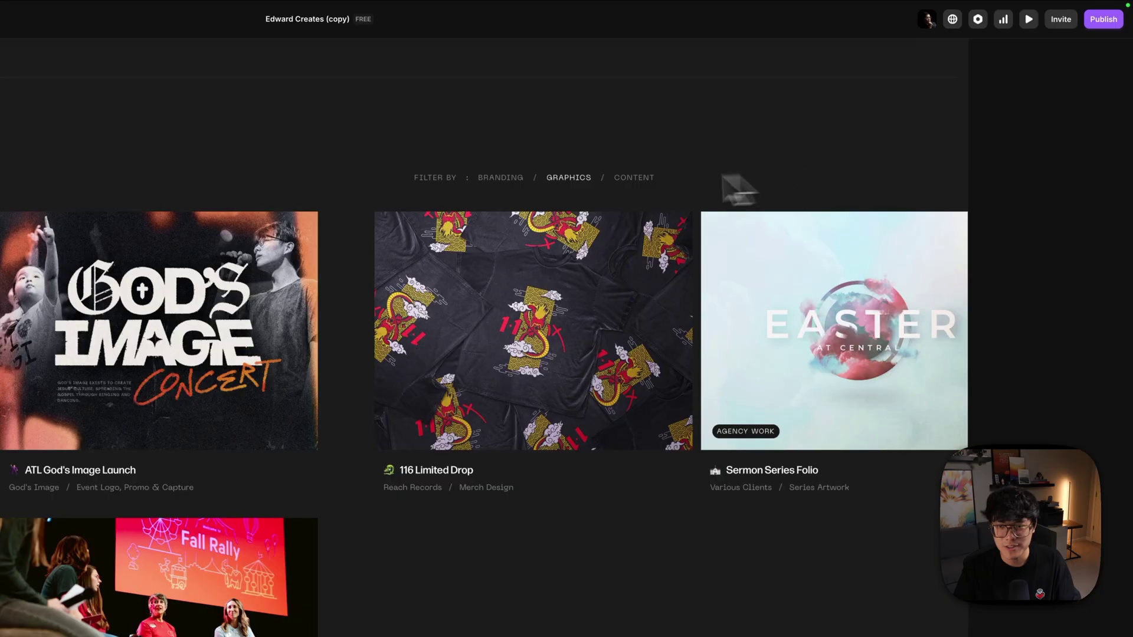
pyautogui.click(582, 180)
pyautogui.hscroll(6, 583, 183)
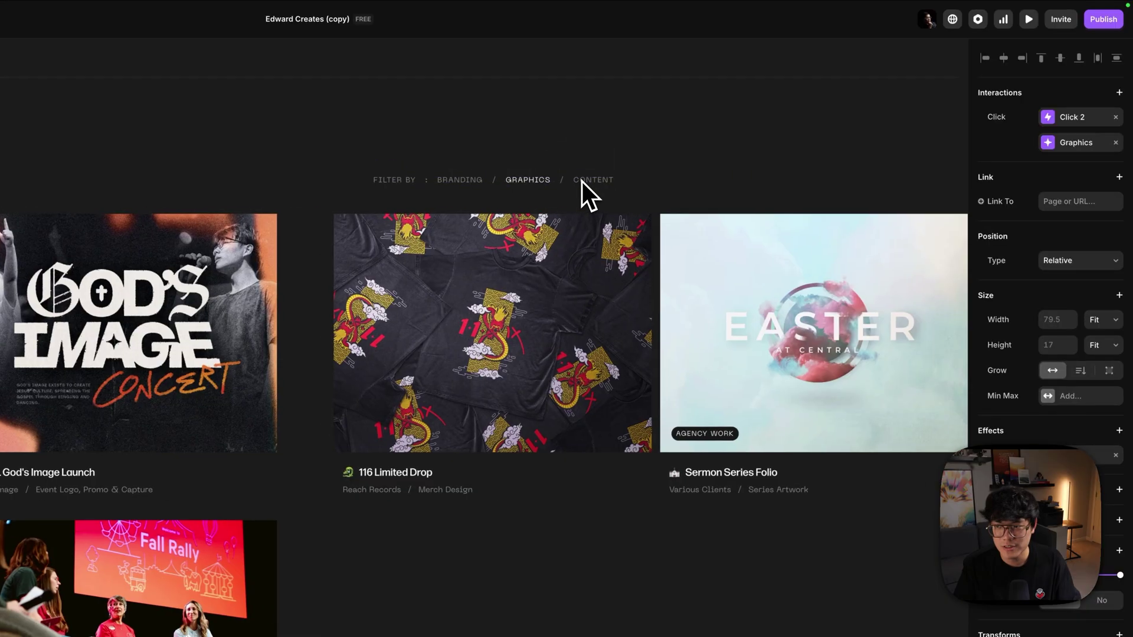
pyautogui.click(1115, 142)
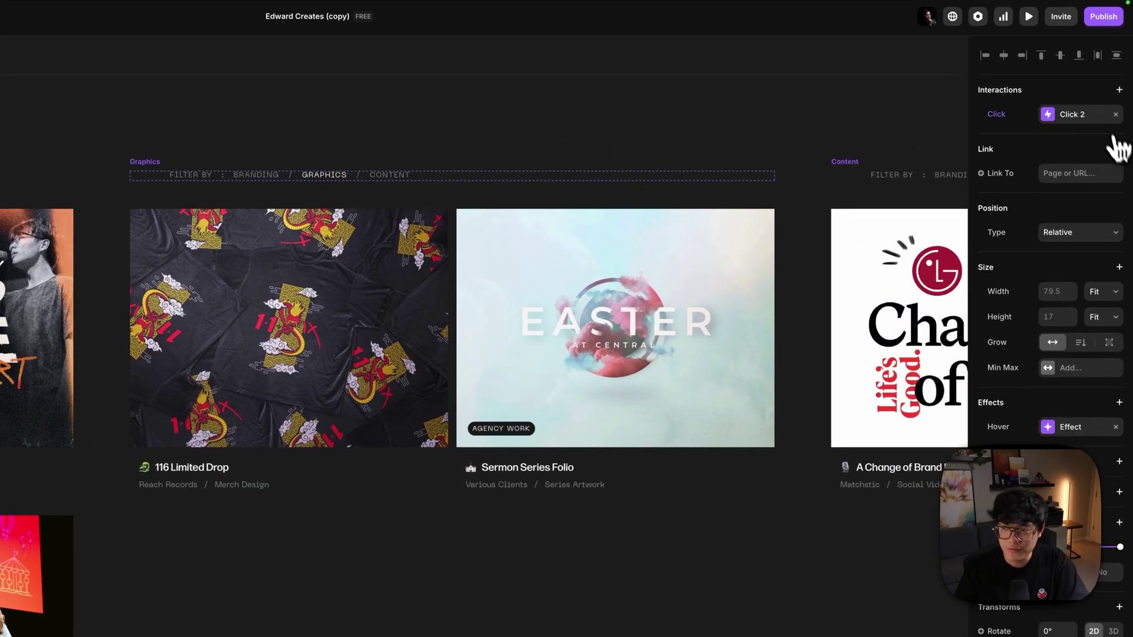
pyautogui.click(1104, 115)
pyautogui.click(1107, 114)
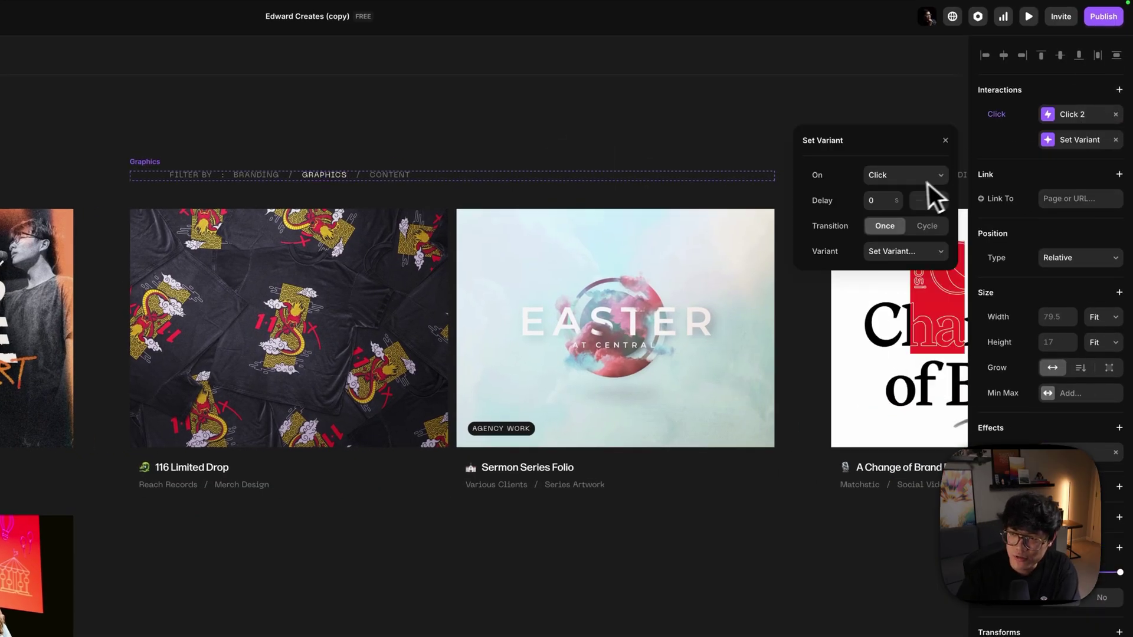
pyautogui.click(903, 252)
pyautogui.click(907, 272)
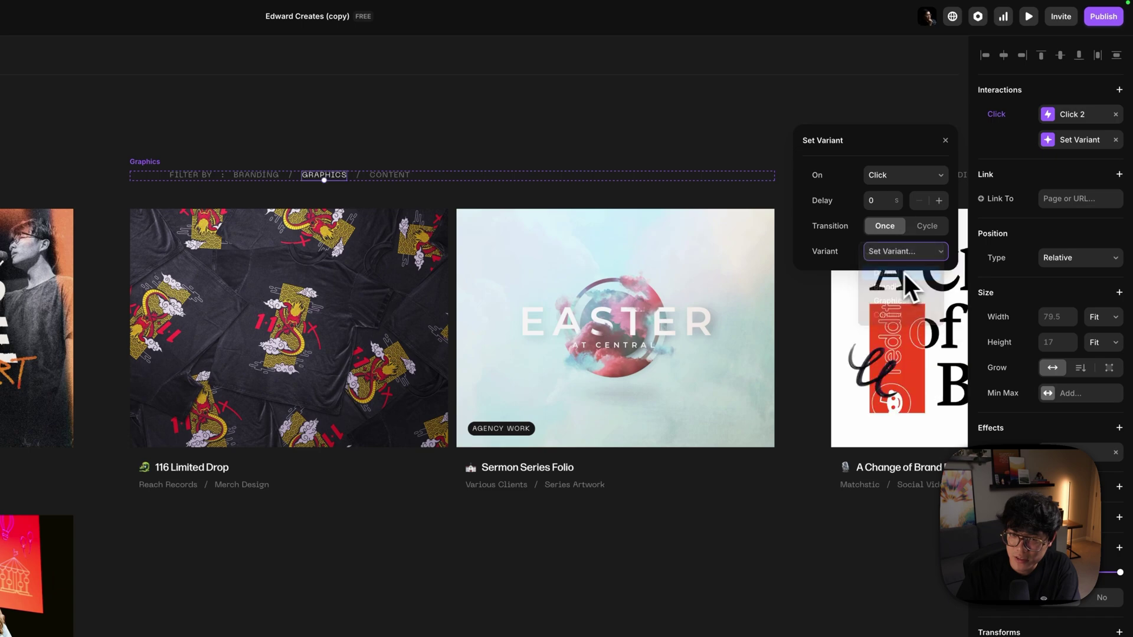
pyautogui.click(565, 115)
# - Replace the CONTENT label's interaction in the Content variant with a Set Variant to Default
pyautogui.hscroll(5, 578, 130)
pyautogui.click(630, 170)
pyautogui.hscroll(5, 632, 165)
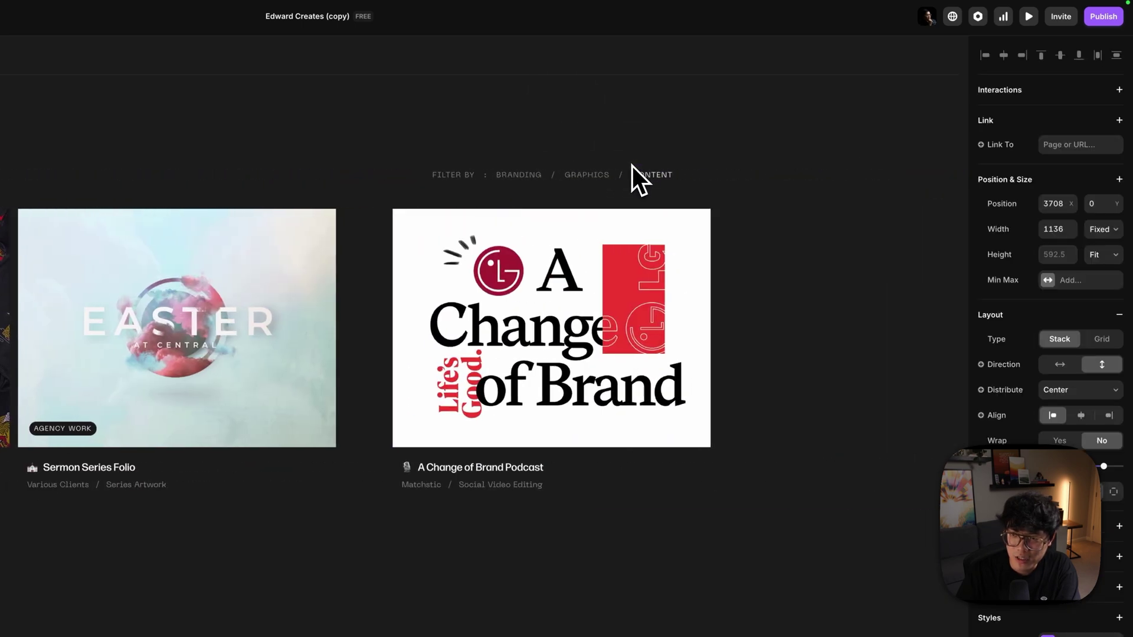
pyautogui.click(660, 178)
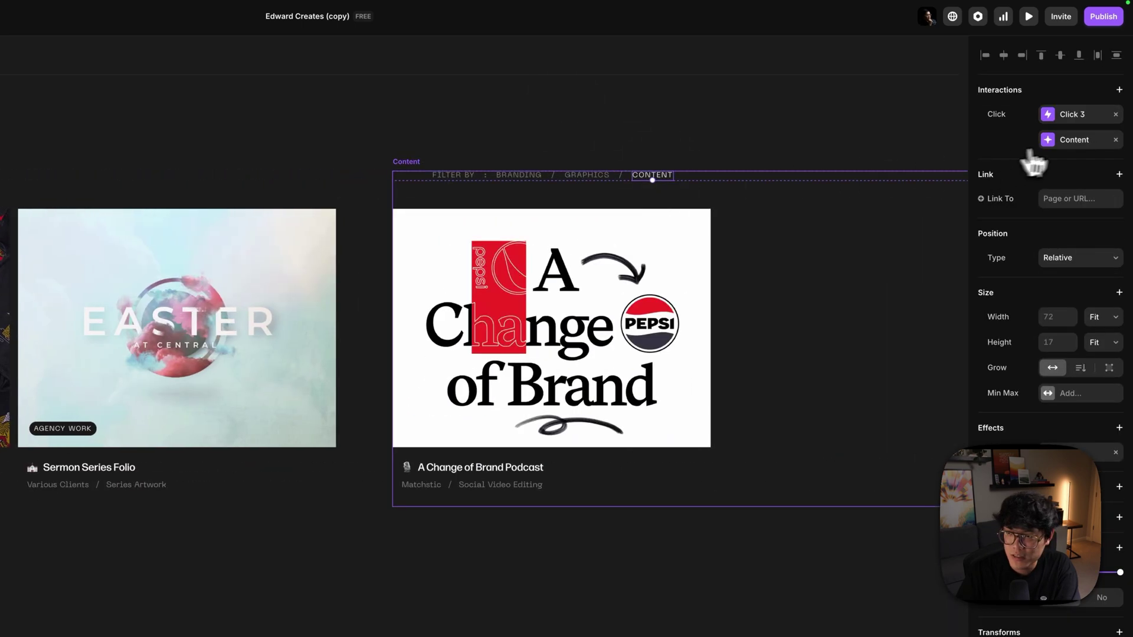
pyautogui.click(1120, 90)
pyautogui.click(1102, 113)
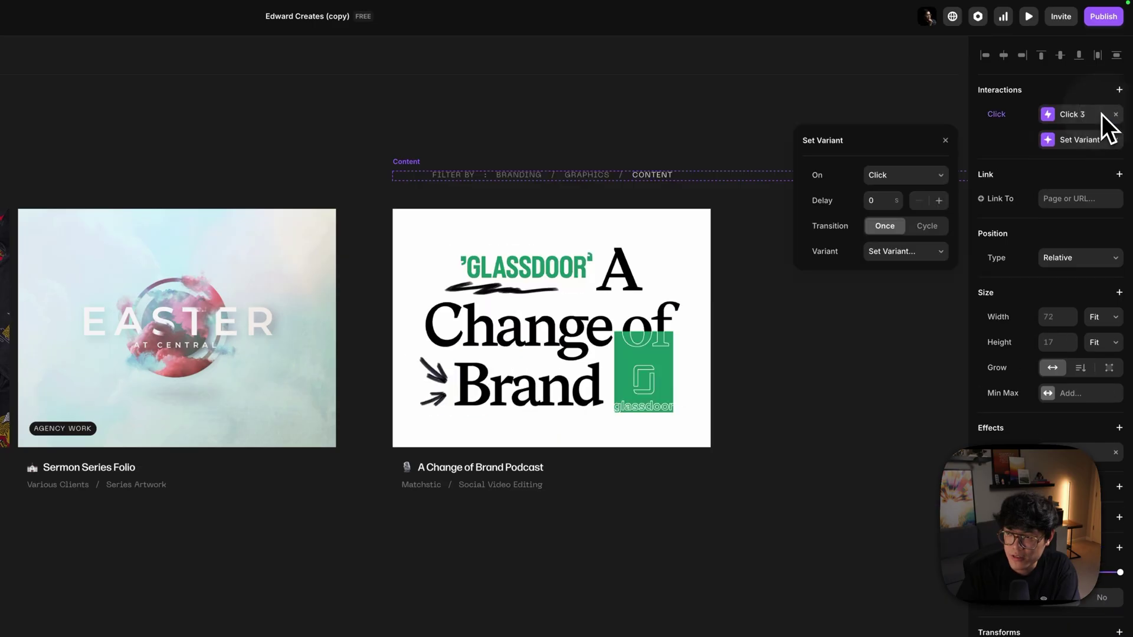
pyautogui.click(906, 271)
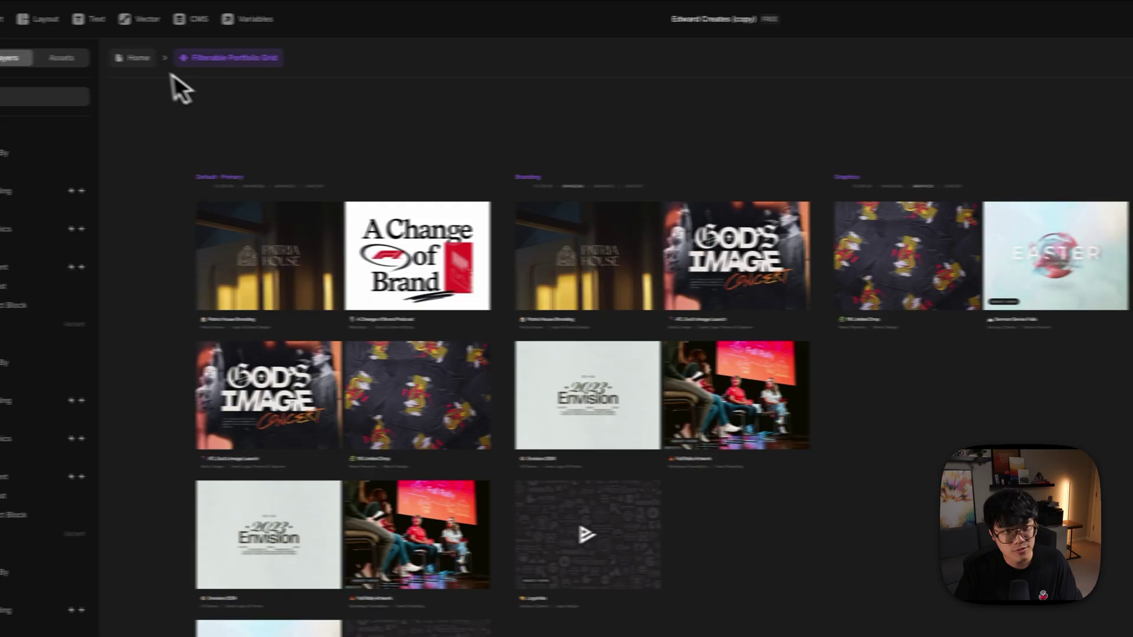
# - Preview the site and test the Branding, Graphics and Content filters on the grid
pyautogui.hotkey('shift', '2')
pyautogui.click(1029, 19)
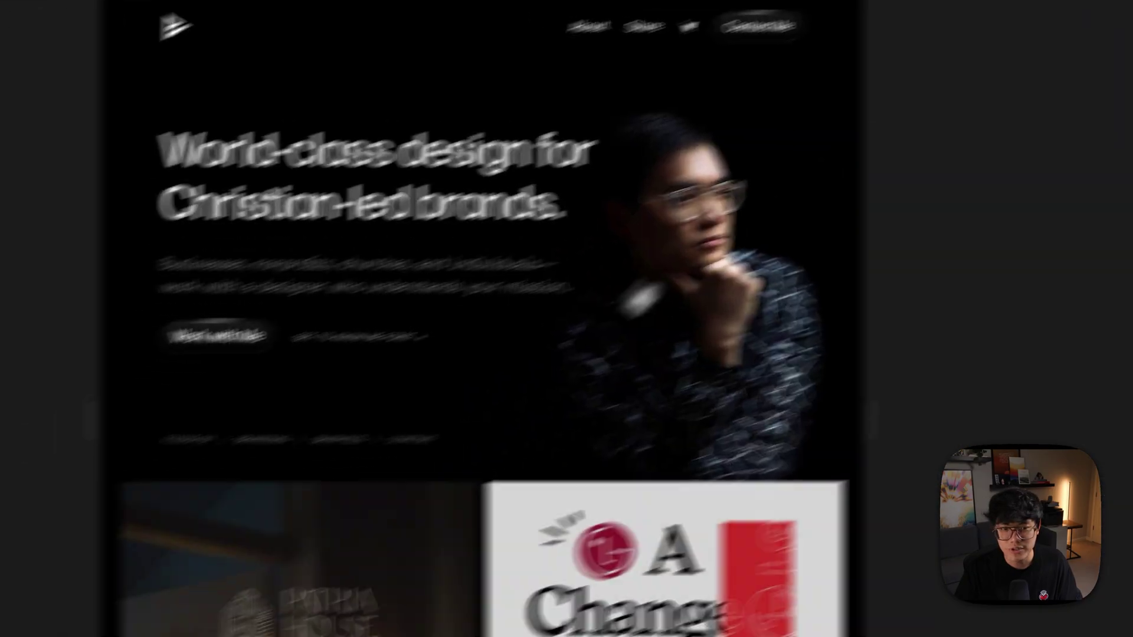
pyautogui.scroll(-5, 572, 392)
pyautogui.click(413, 118)
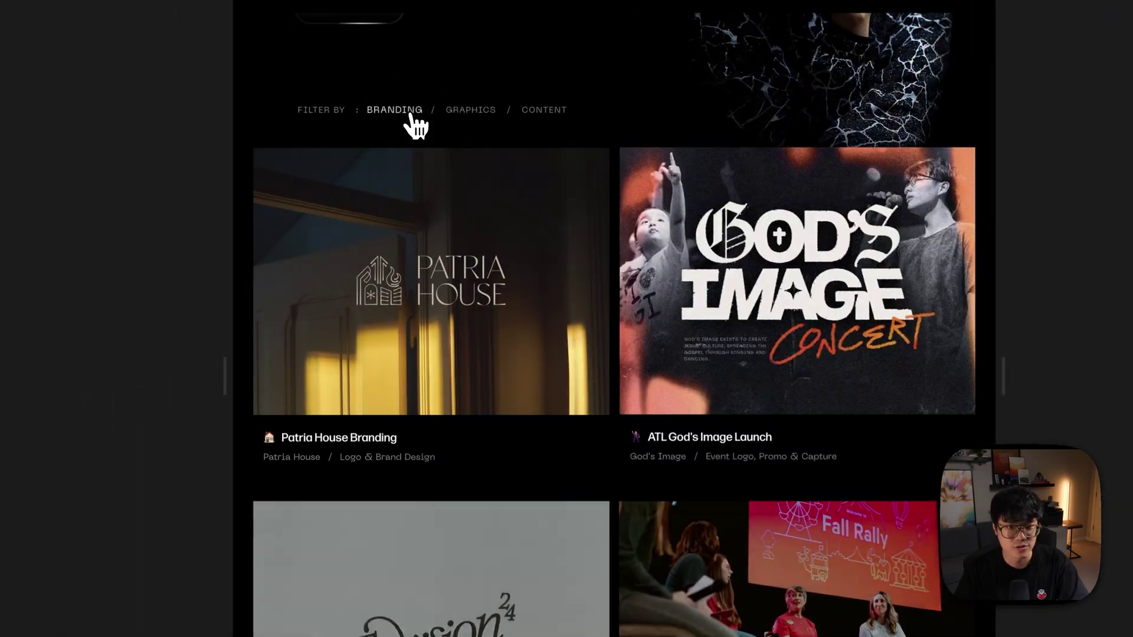
pyautogui.click(469, 113)
pyautogui.click(544, 118)
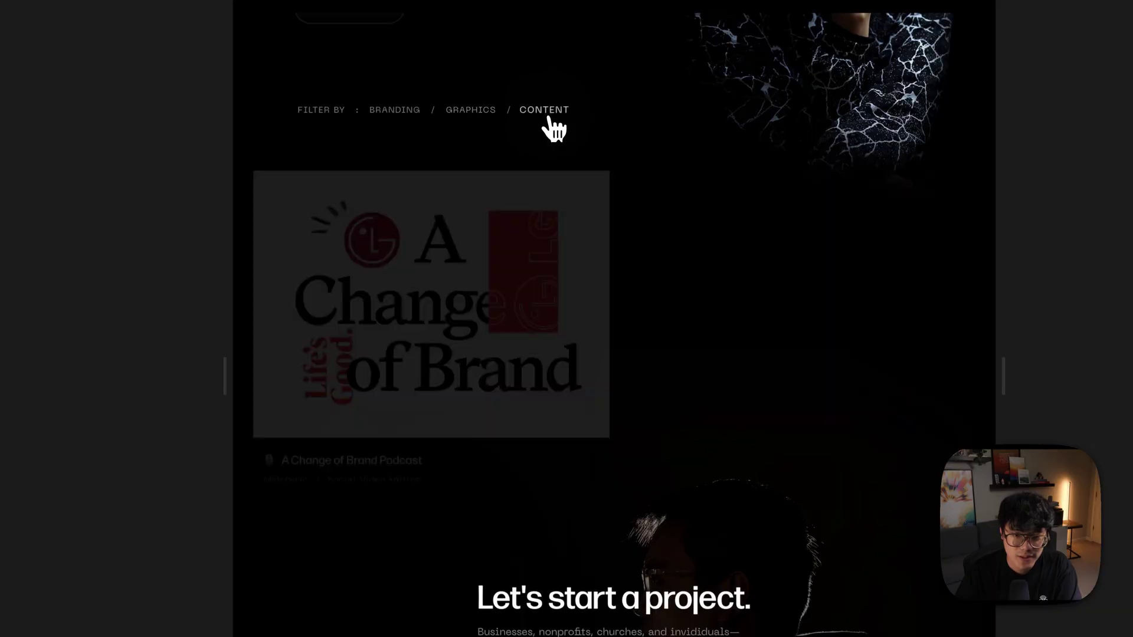
pyautogui.click(463, 115)
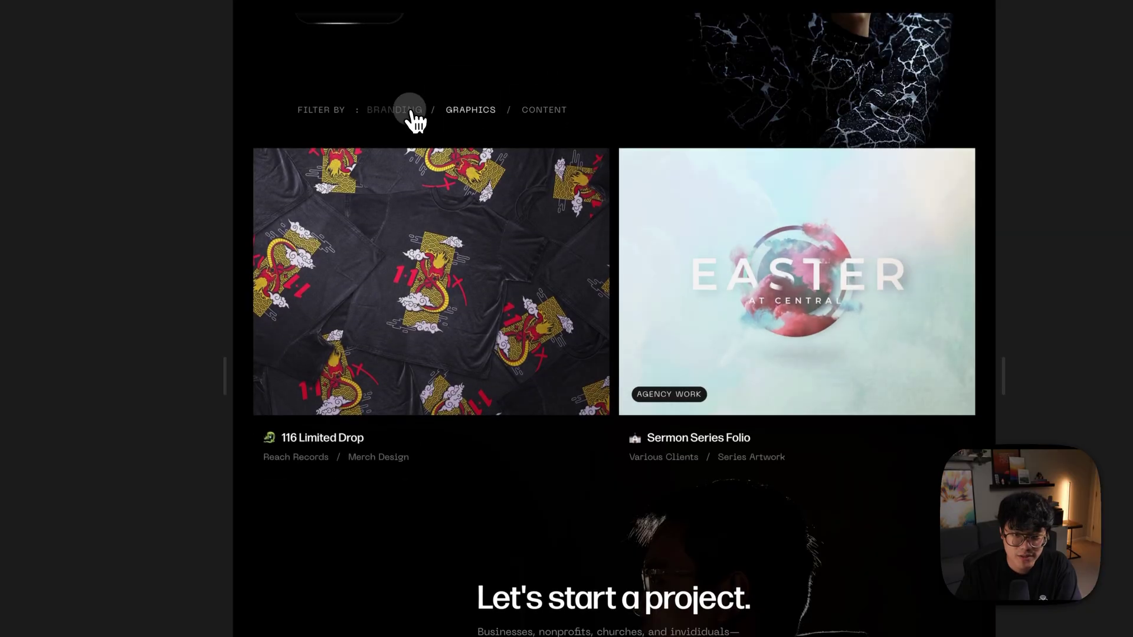
pyautogui.click(413, 116)
pyautogui.click(465, 116)
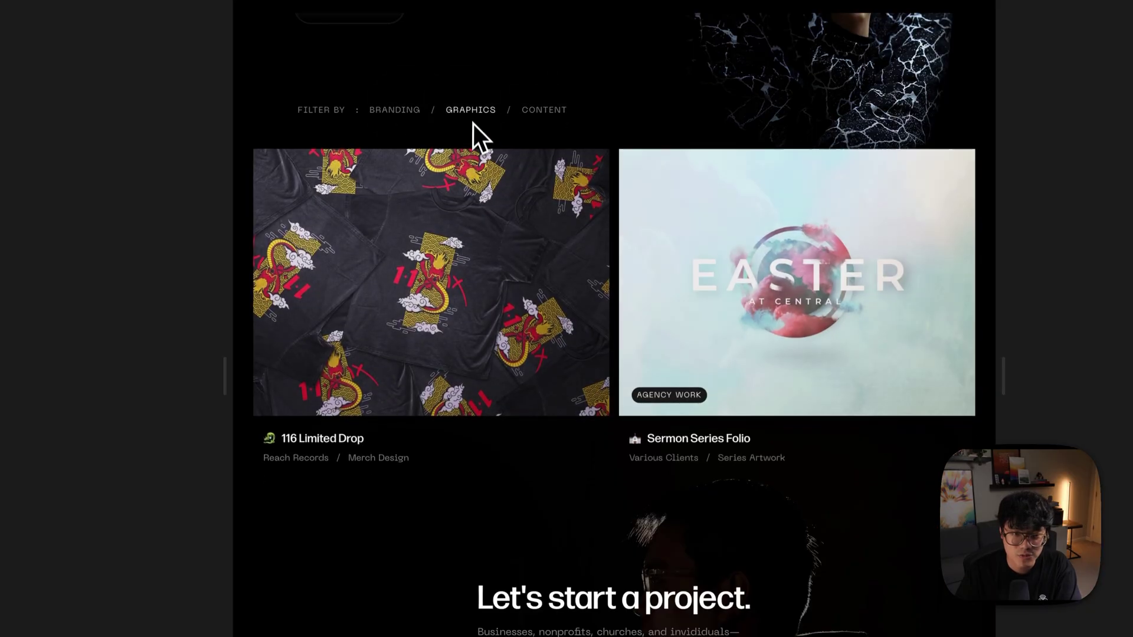
pyautogui.click(475, 118)
pyautogui.scroll(-10, 575, 430)
pyautogui.scroll(-5, 569, 460)
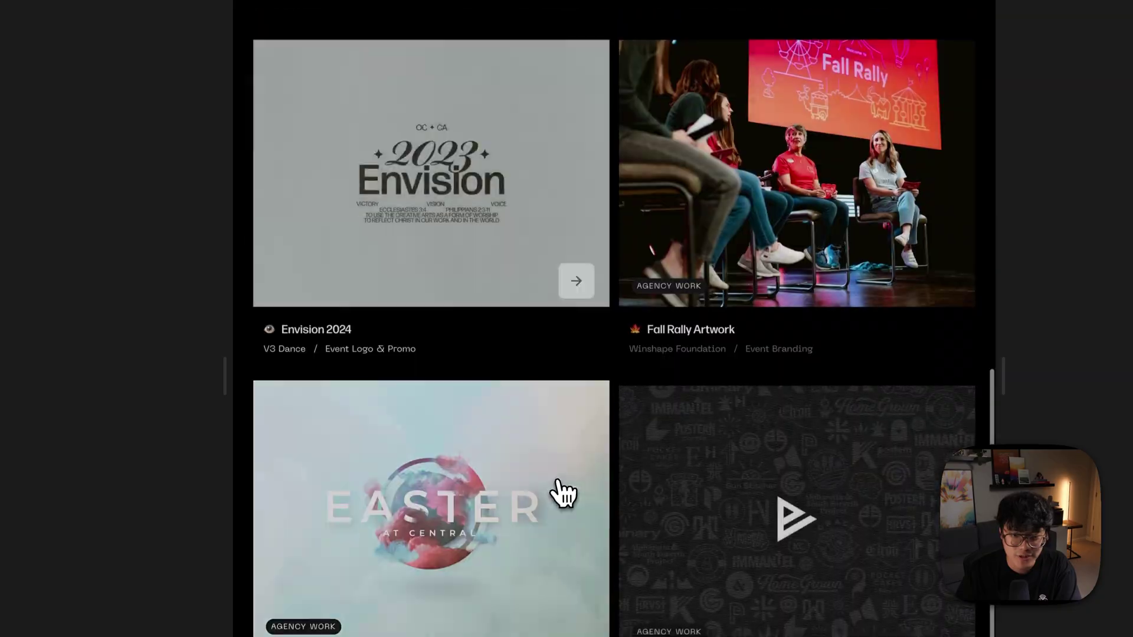
pyautogui.scroll(15, 561, 490)
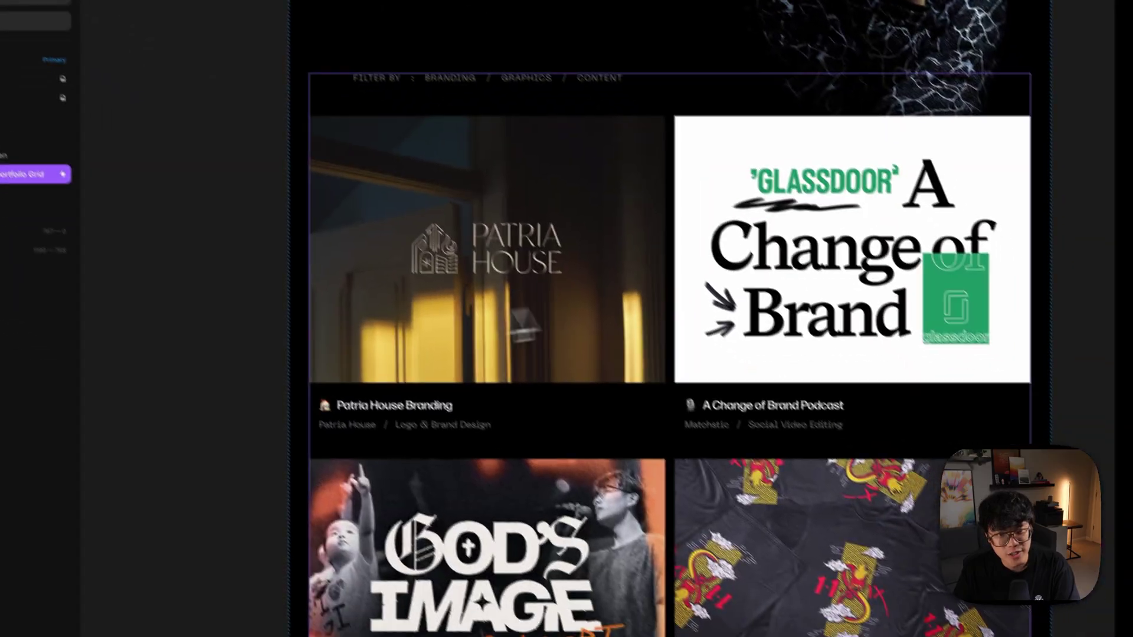
# - Review the original project's tablet and mobile layouts, then return to the Home page
pyautogui.scroll(2, 342, 395)
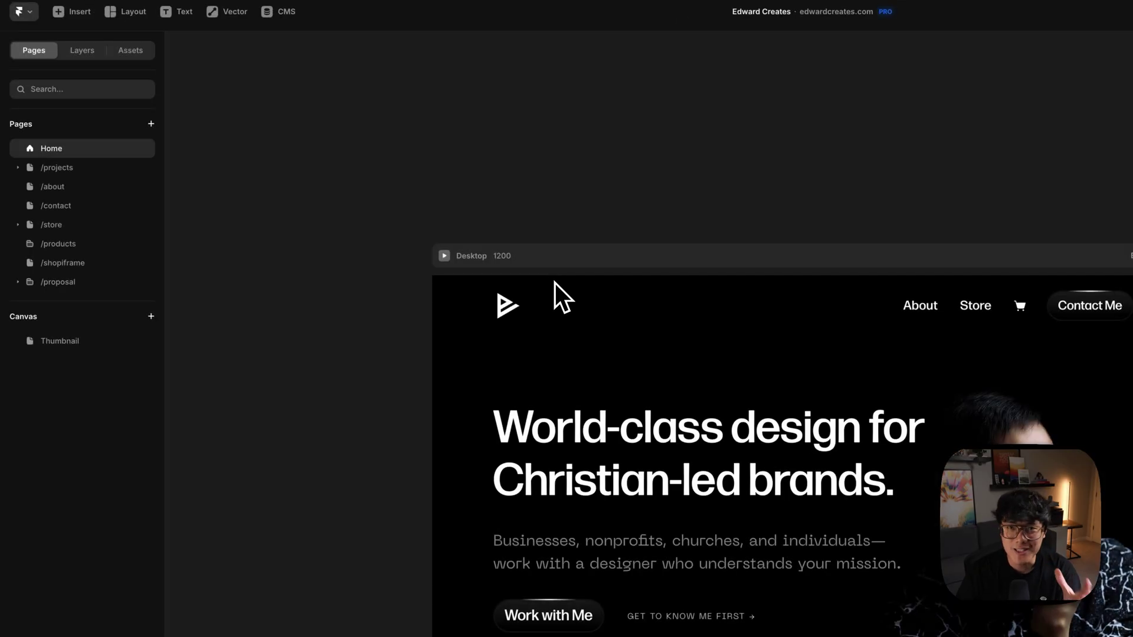
pyautogui.scroll(-10, 380, 417)
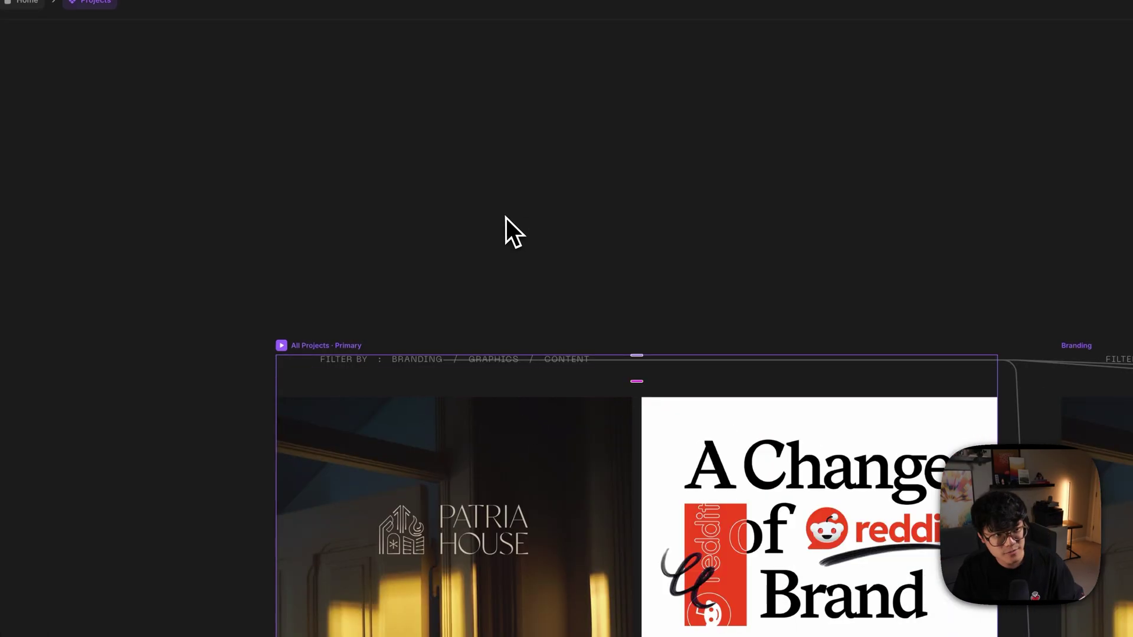
pyautogui.scroll(-10, 506, 217)
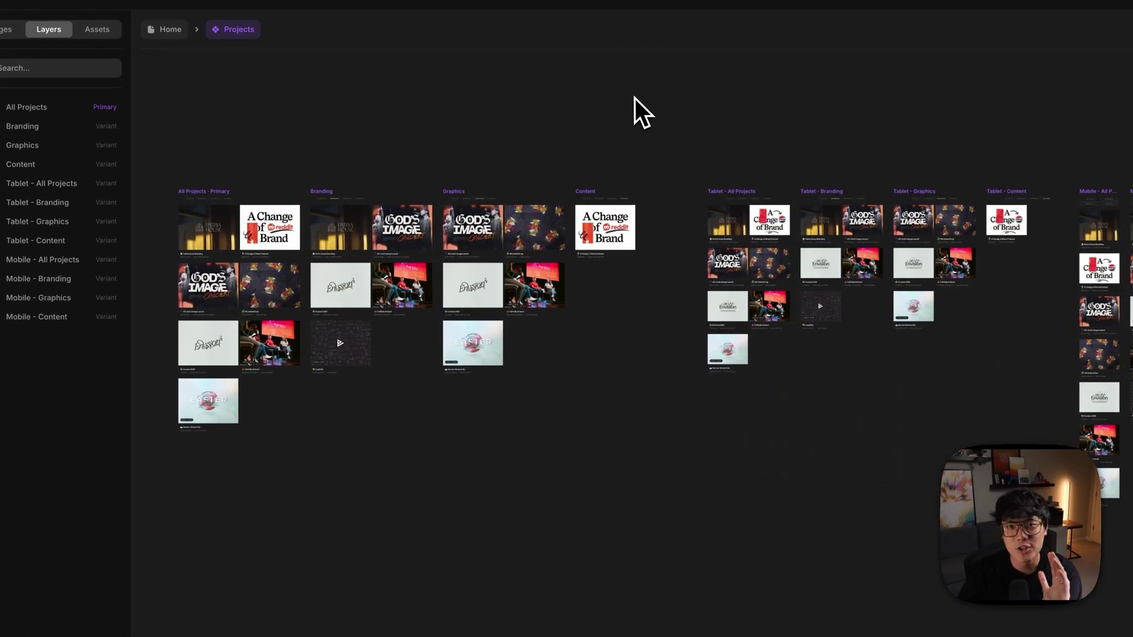
pyautogui.click(170, 30)
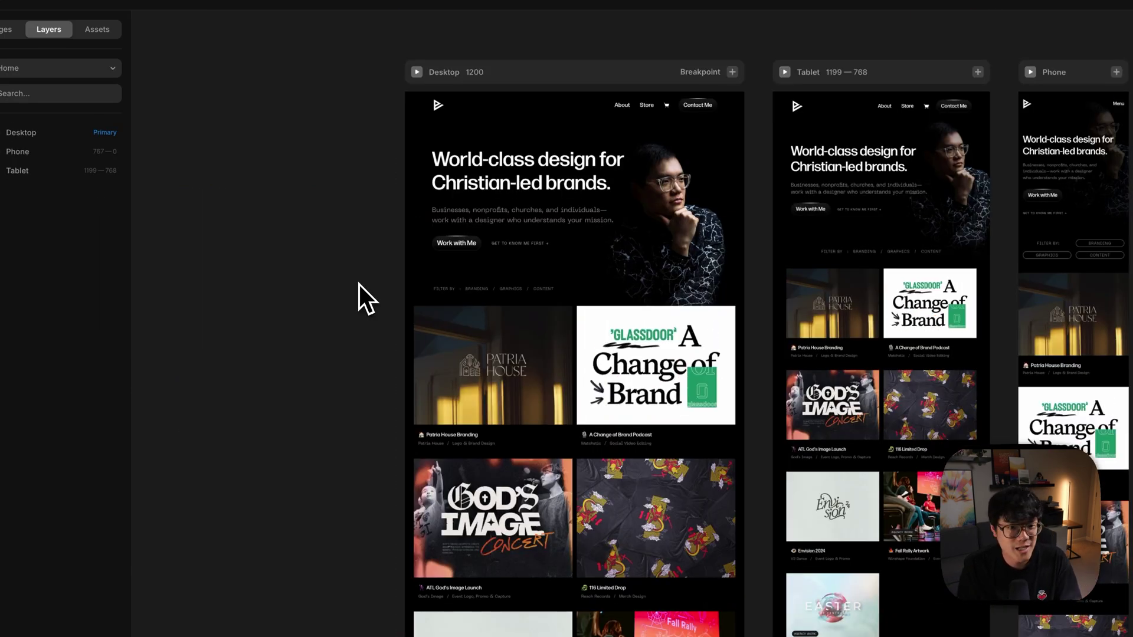
# - Scroll through the Desktop frame to review the portfolio grid
pyautogui.scroll(5, 360, 284)
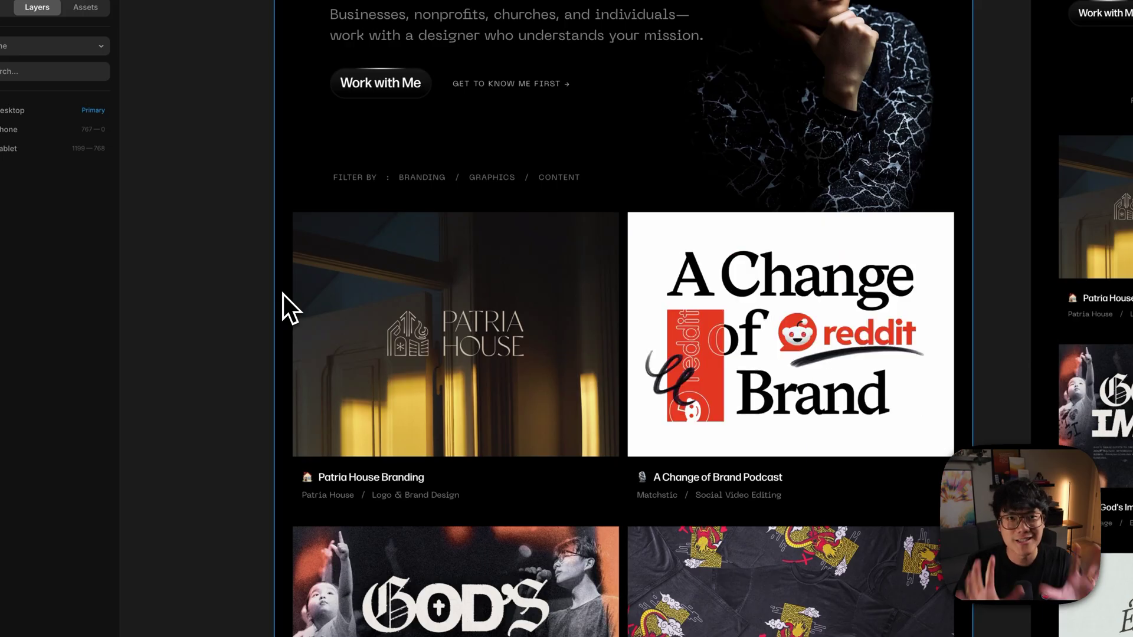
pyautogui.scroll(-5, 499, 319)
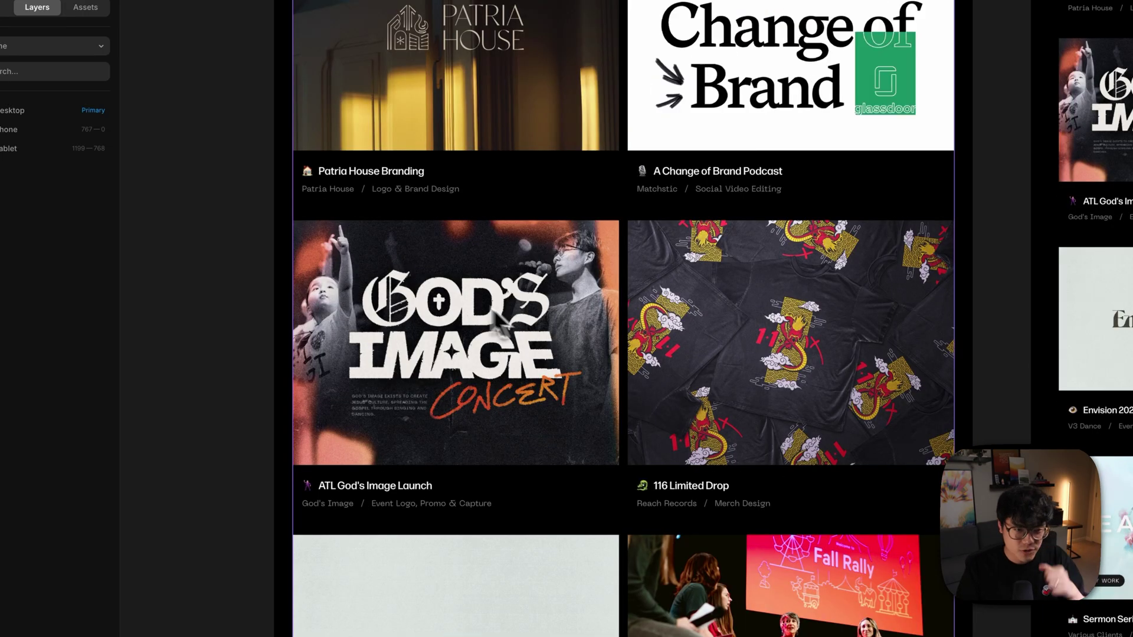
pyautogui.scroll(5, 478, 352)
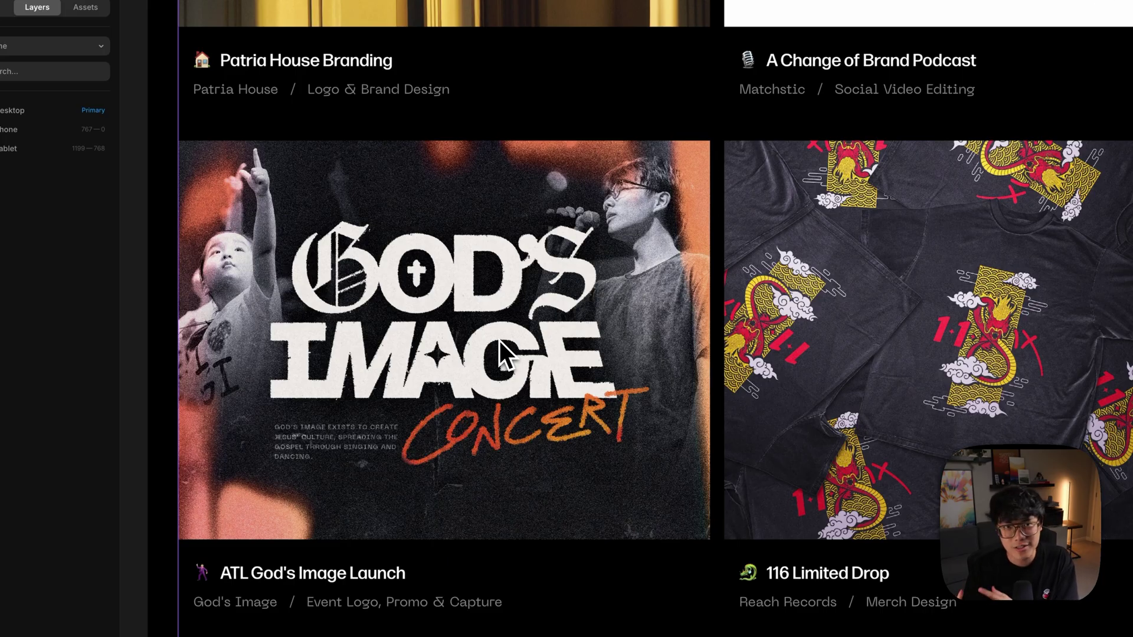
pyautogui.scroll(-3, 272, 423)
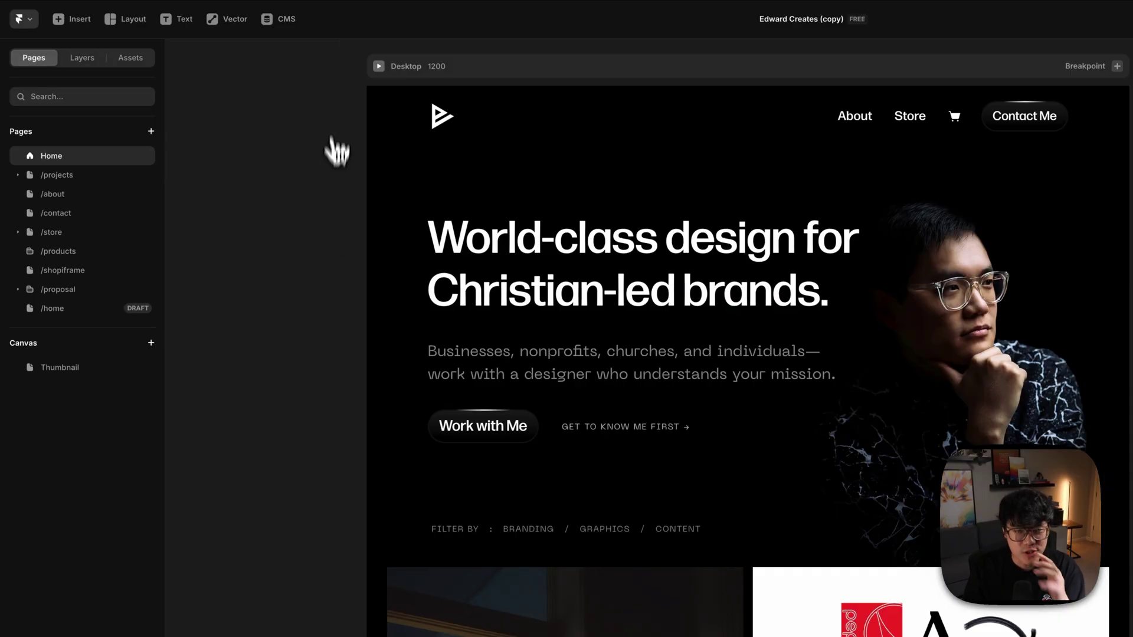
# - Open the Projects CMS collection and check the Service field's options in Edit Fields
pyautogui.click(287, 21)
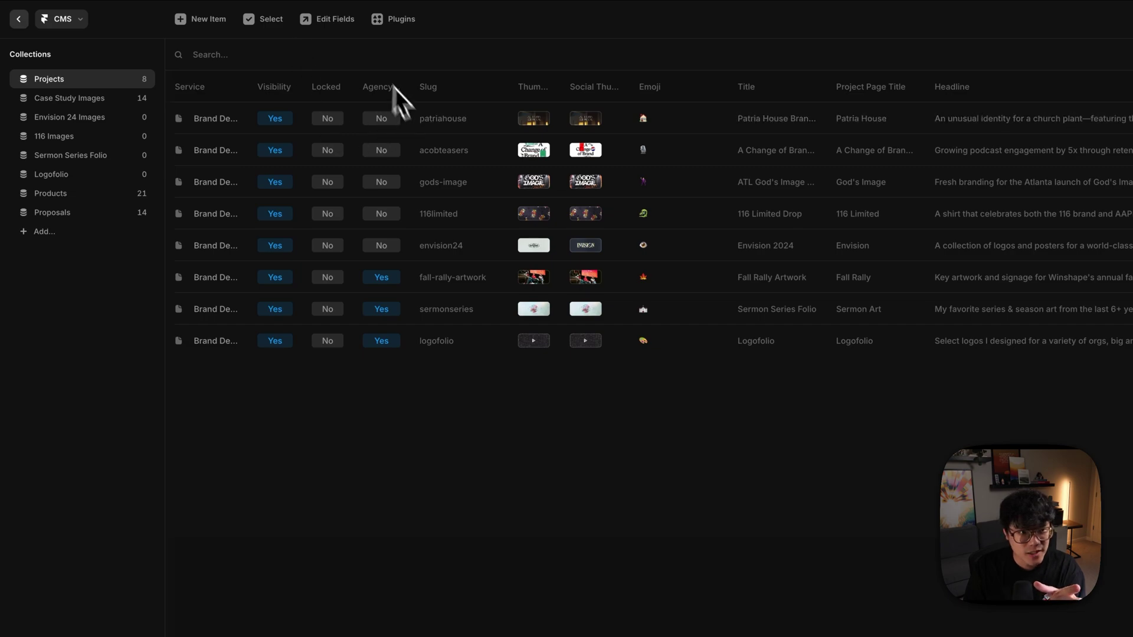
pyautogui.click(341, 24)
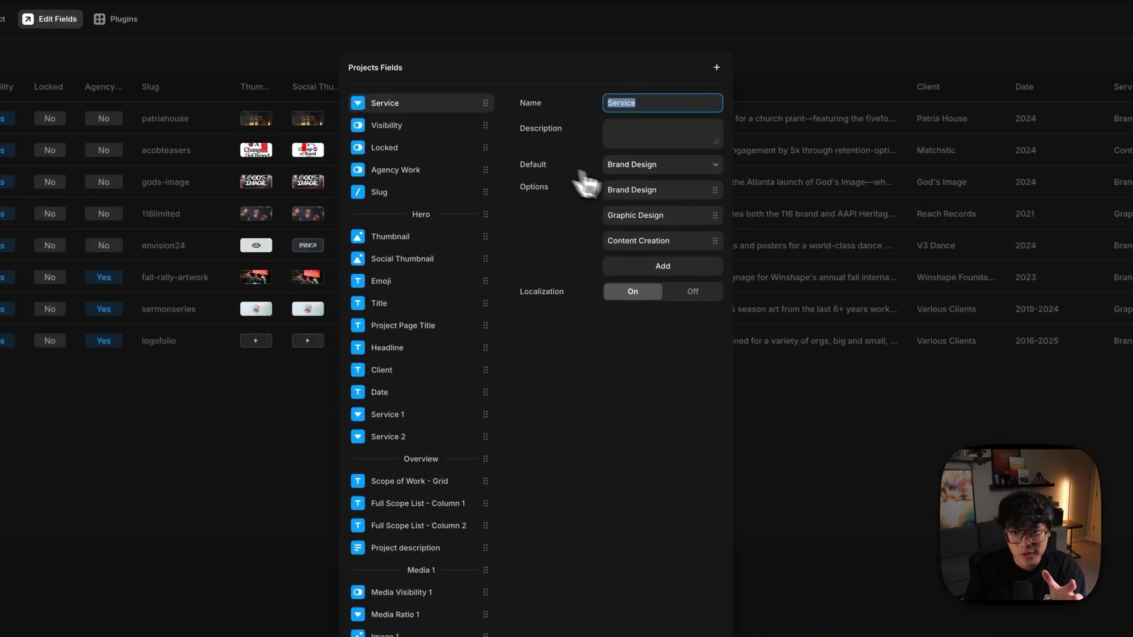
pyautogui.click(685, 177)
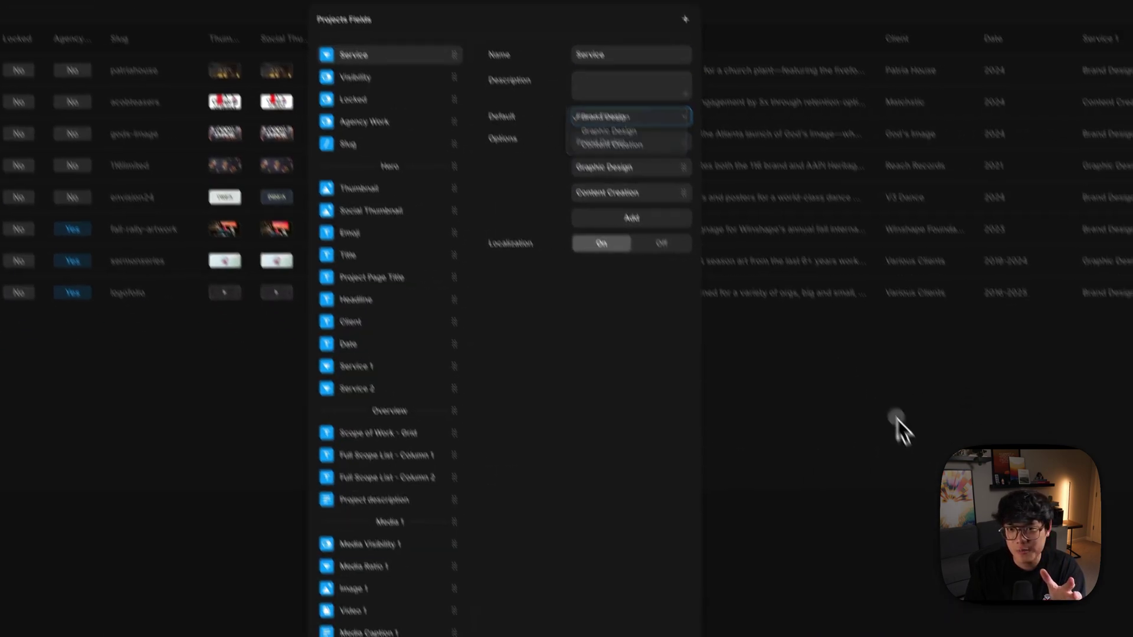
pyautogui.click(860, 470)
# - Toggle the gods-image entry's Service between Graphic Design and Brand Design, ending on Brand Design
pyautogui.click(97, 39)
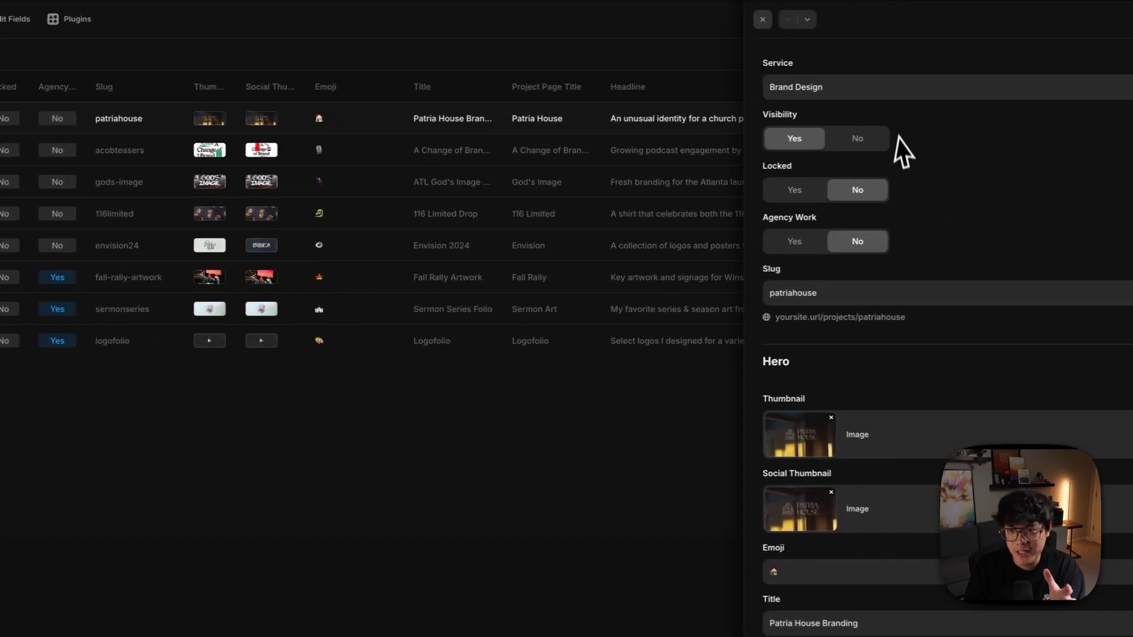
pyautogui.click(141, 150)
pyautogui.click(140, 182)
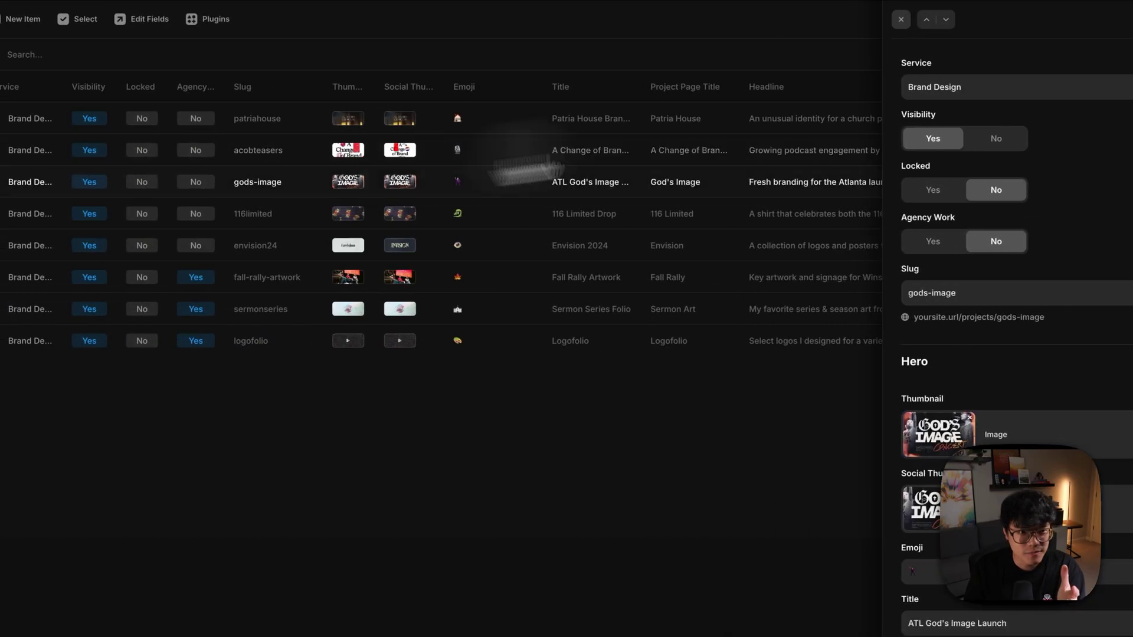
pyautogui.click(861, 95)
pyautogui.click(881, 97)
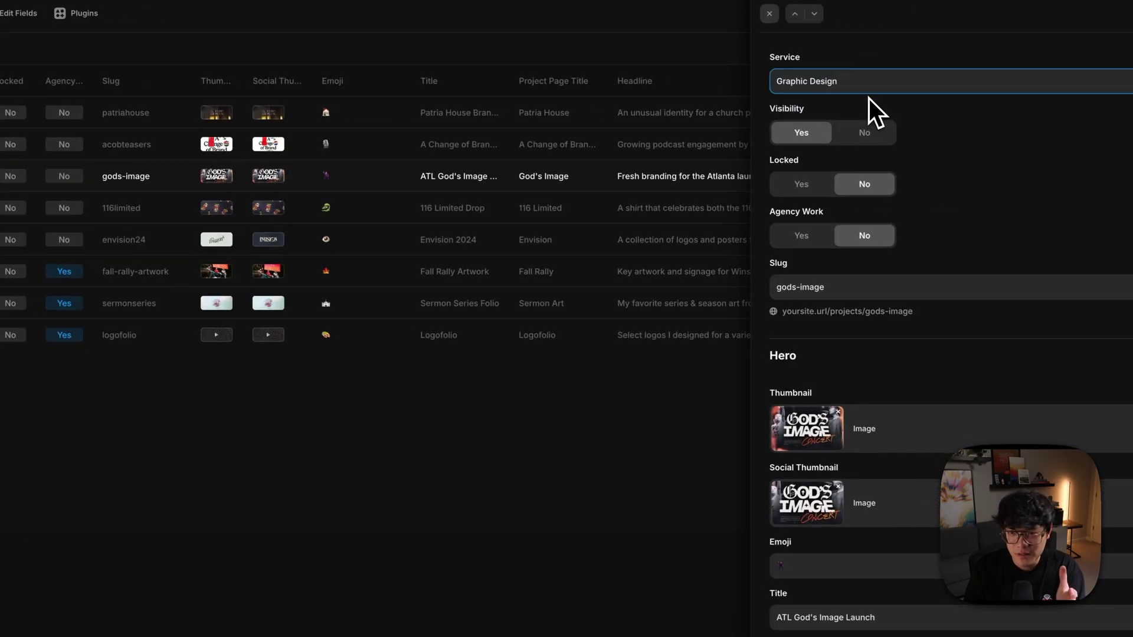
pyautogui.click(869, 93)
pyautogui.click(869, 81)
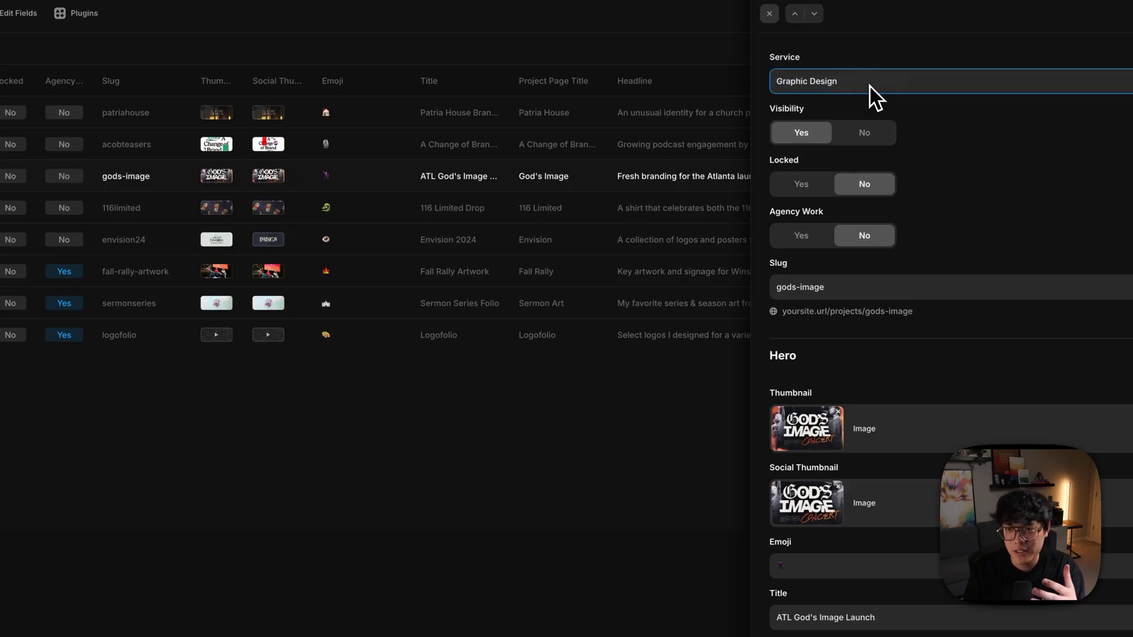
pyautogui.click(872, 93)
pyautogui.click(866, 75)
pyautogui.click(871, 97)
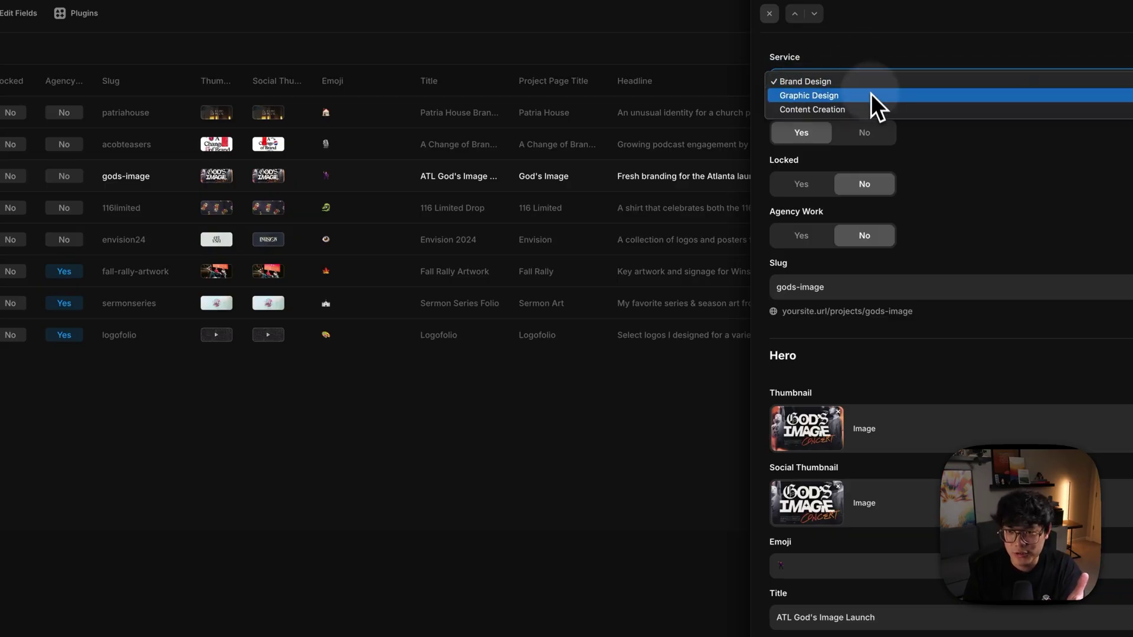
pyautogui.click(871, 93)
pyautogui.click(871, 83)
pyautogui.click(870, 67)
pyautogui.click(525, 417)
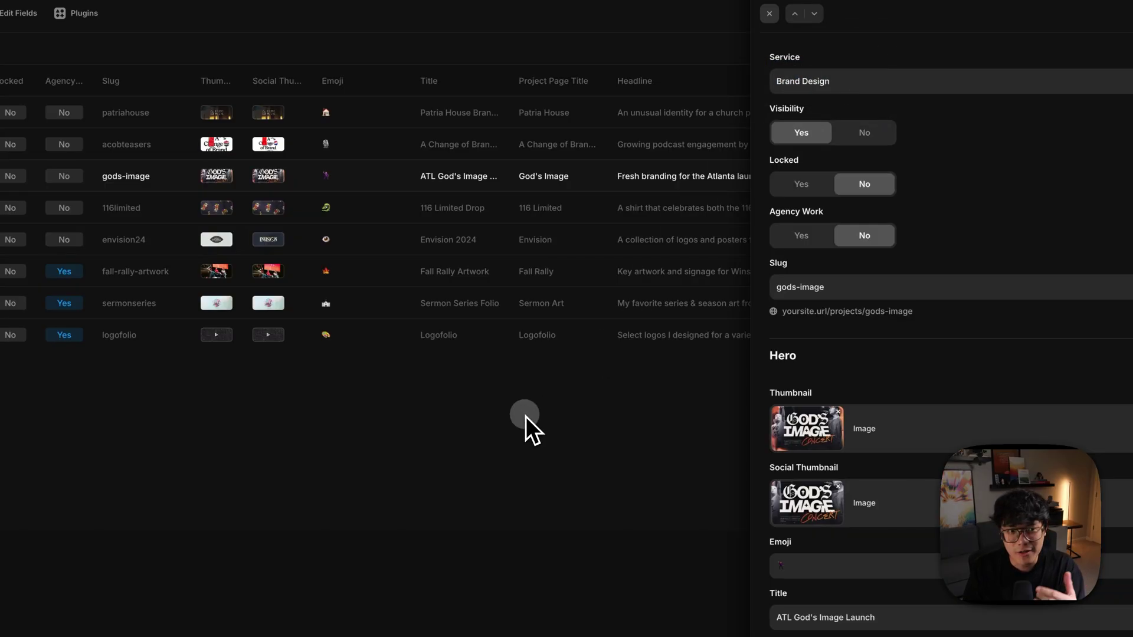
# - Compare the Service 1 and Service 2 field settings and show Service 2's context menu
pyautogui.click(21, 13)
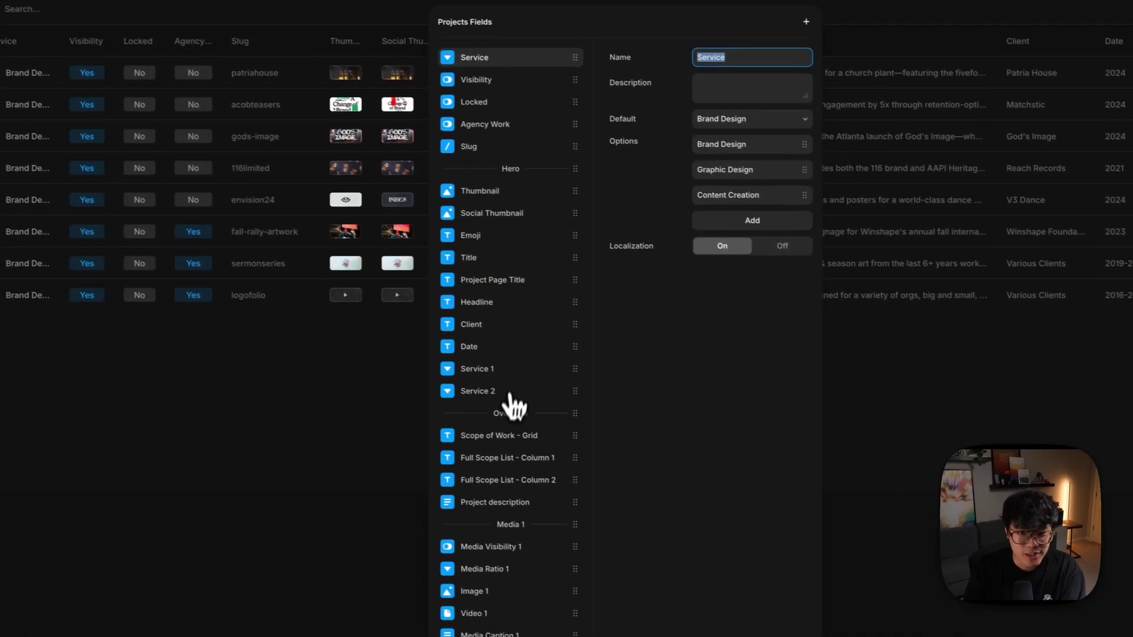
pyautogui.click(514, 372)
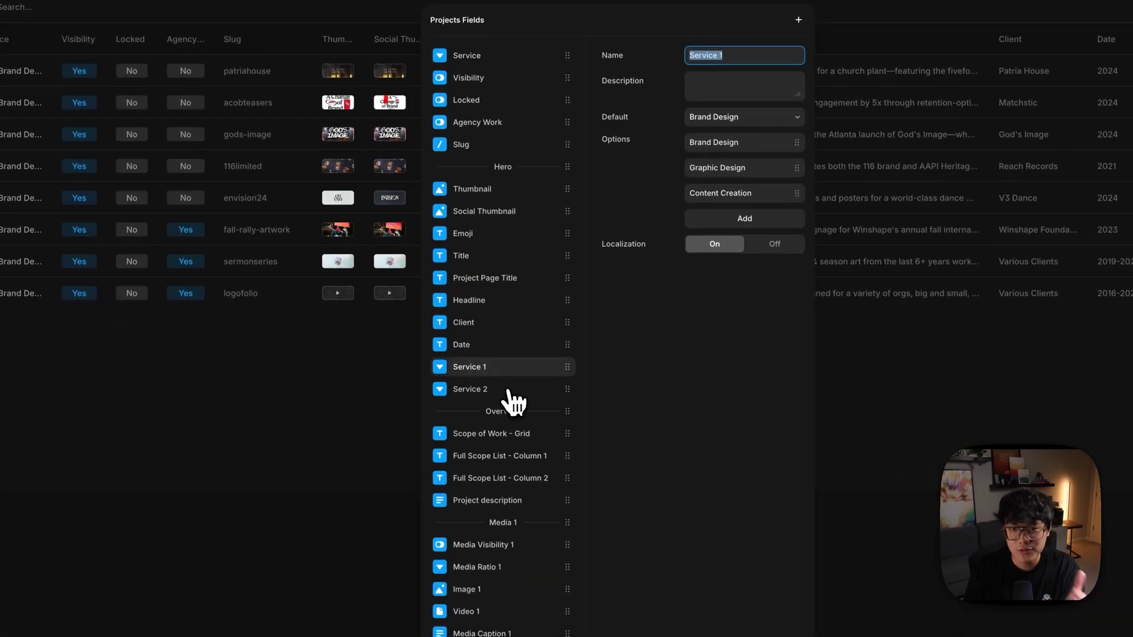
pyautogui.click(509, 391)
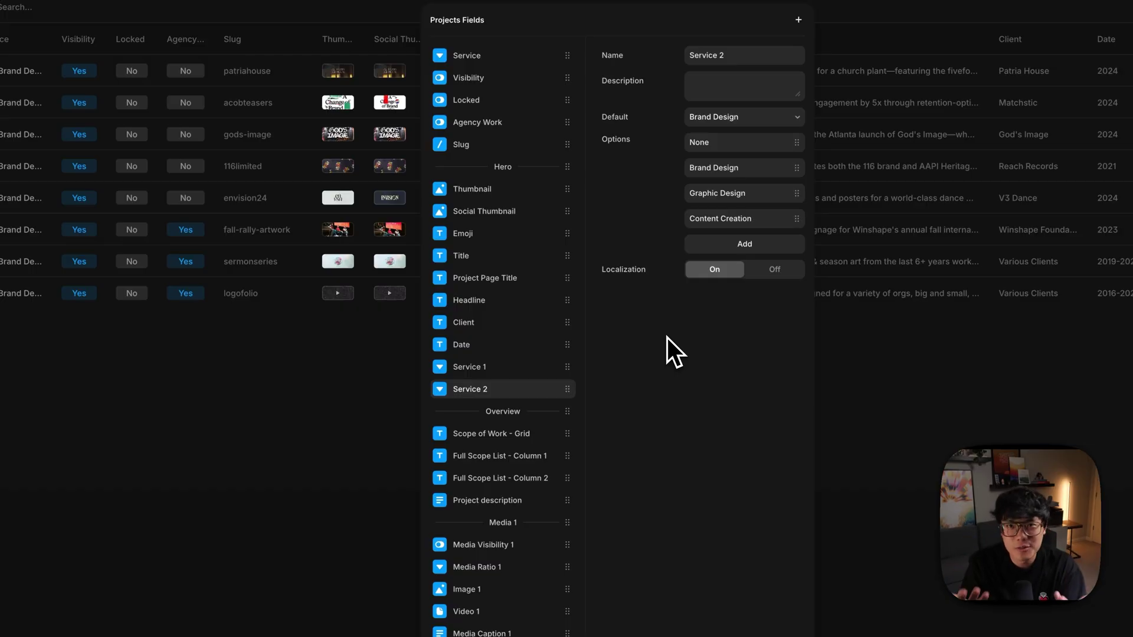
pyautogui.click(502, 367)
pyautogui.click(519, 389)
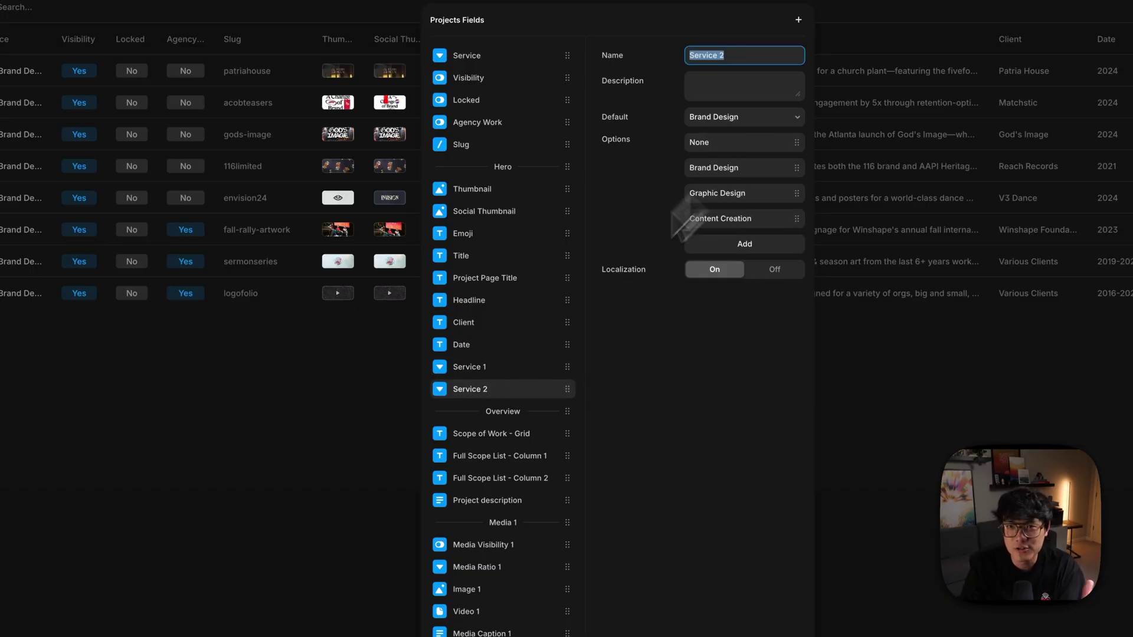
pyautogui.click(510, 368)
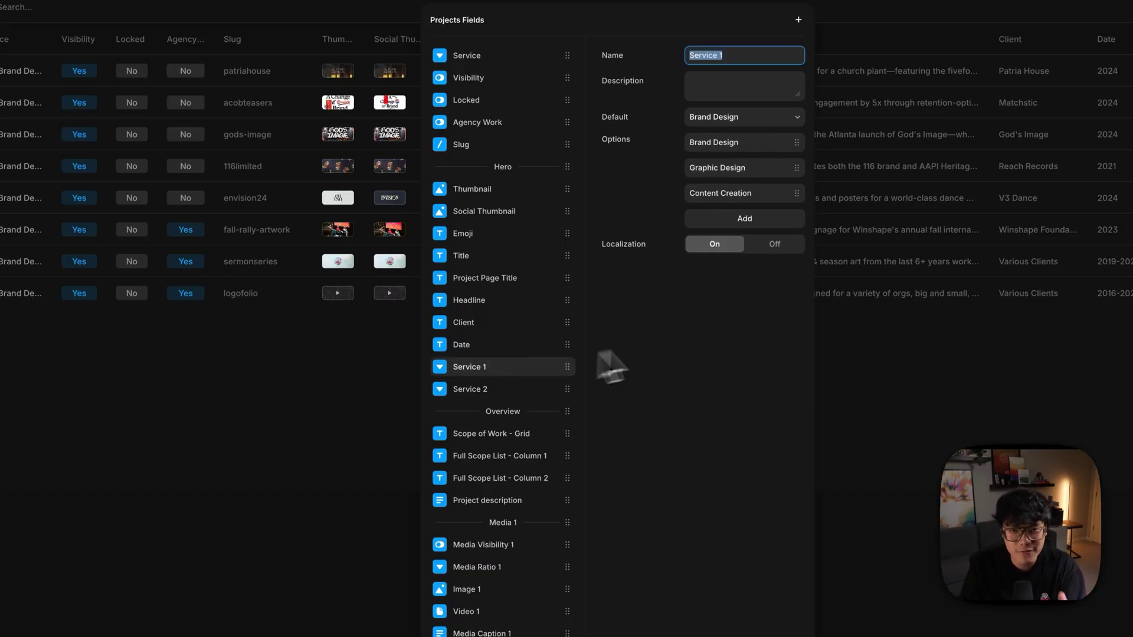
pyautogui.click(533, 391)
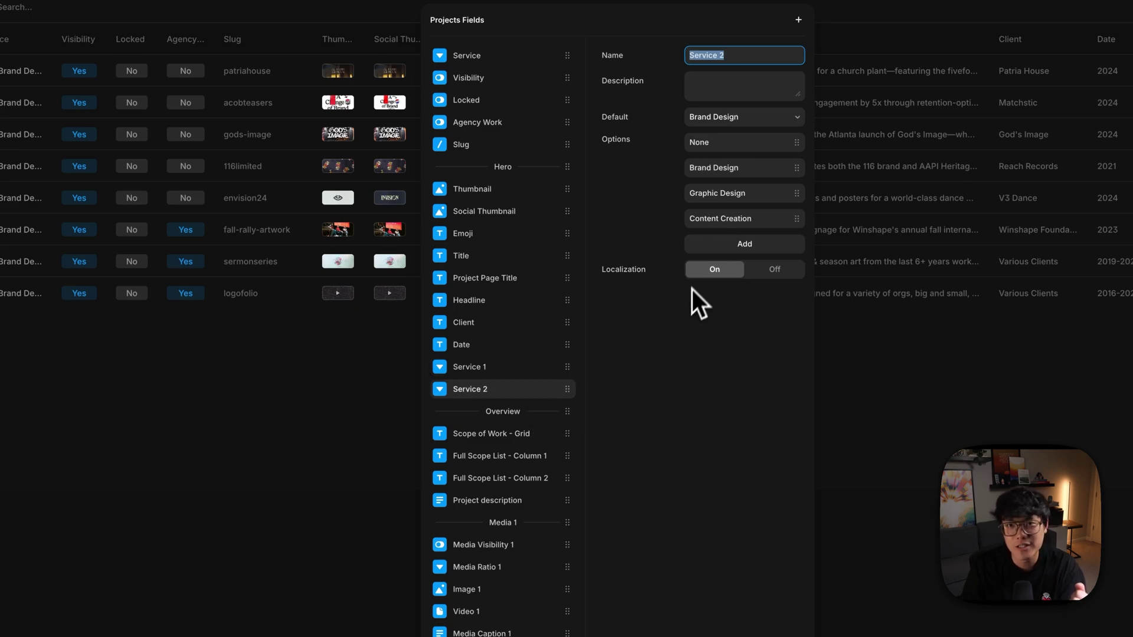
pyautogui.click(488, 371)
pyautogui.click(487, 384)
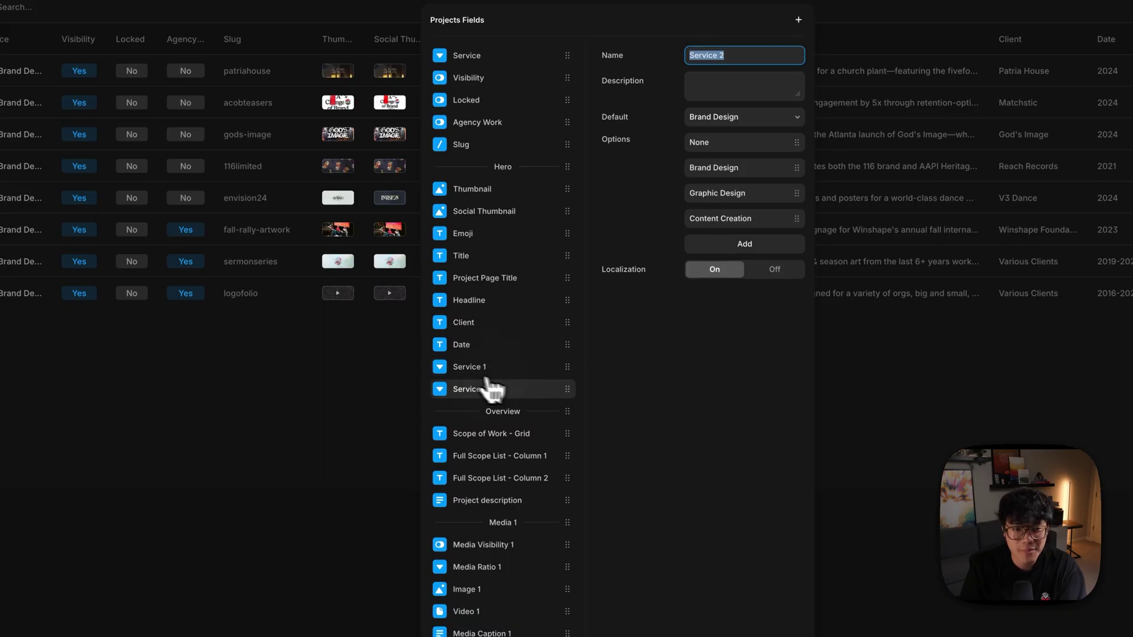
pyautogui.rightClick(504, 391)
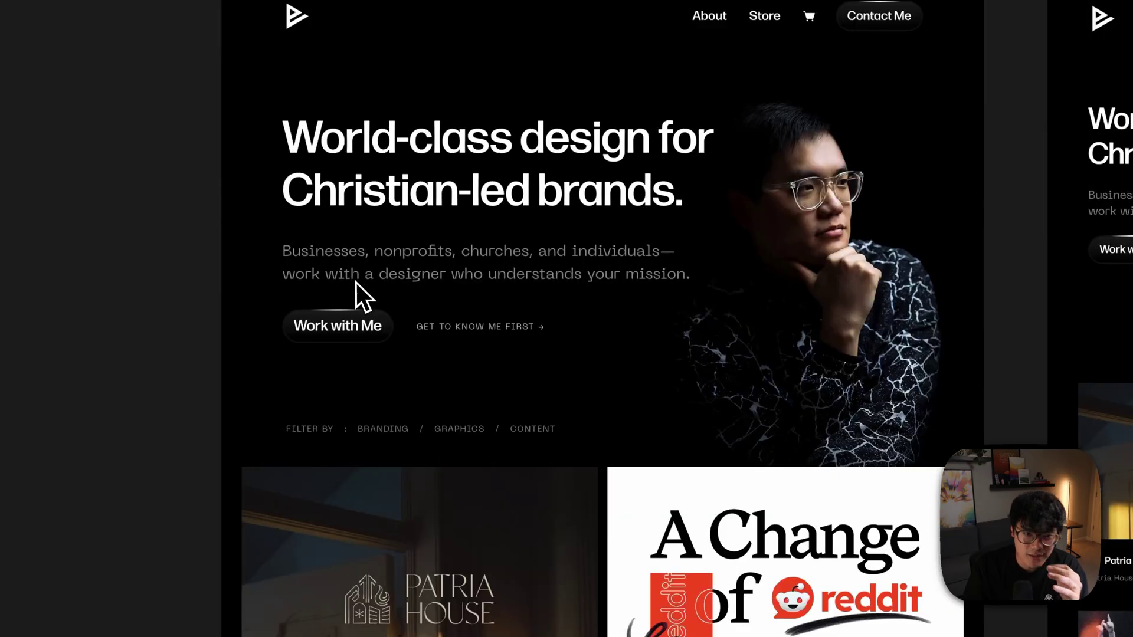
# - Open the Projects component for editing and bring its Branding grid into view
pyautogui.scroll(-2, 355, 292)
pyautogui.scroll(-5, 506, 341)
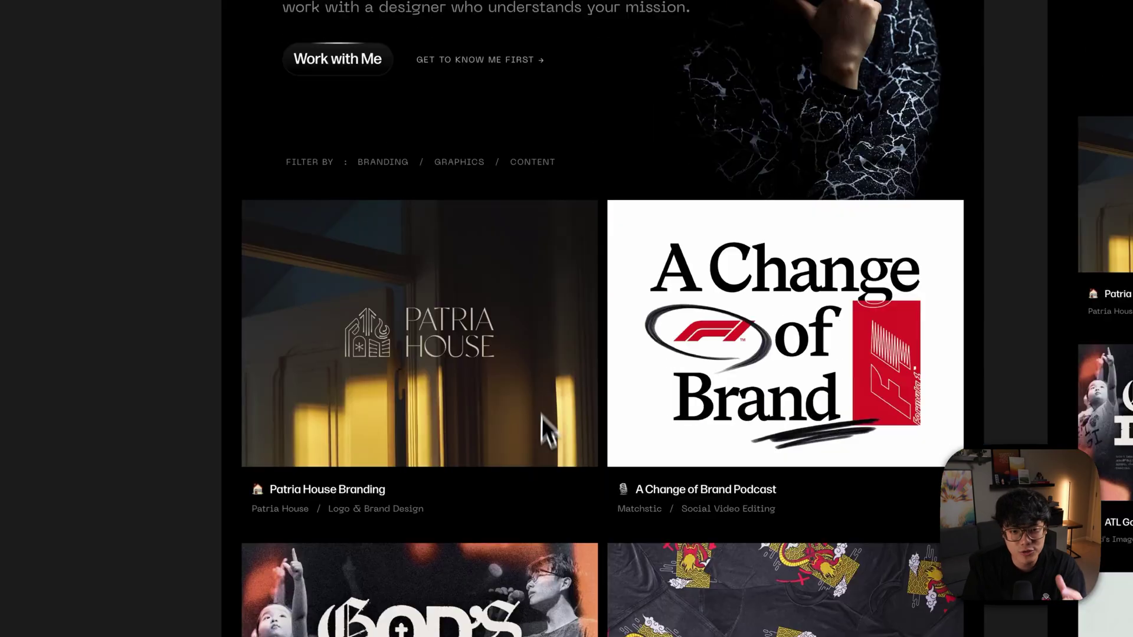
pyautogui.doubleClick(529, 328)
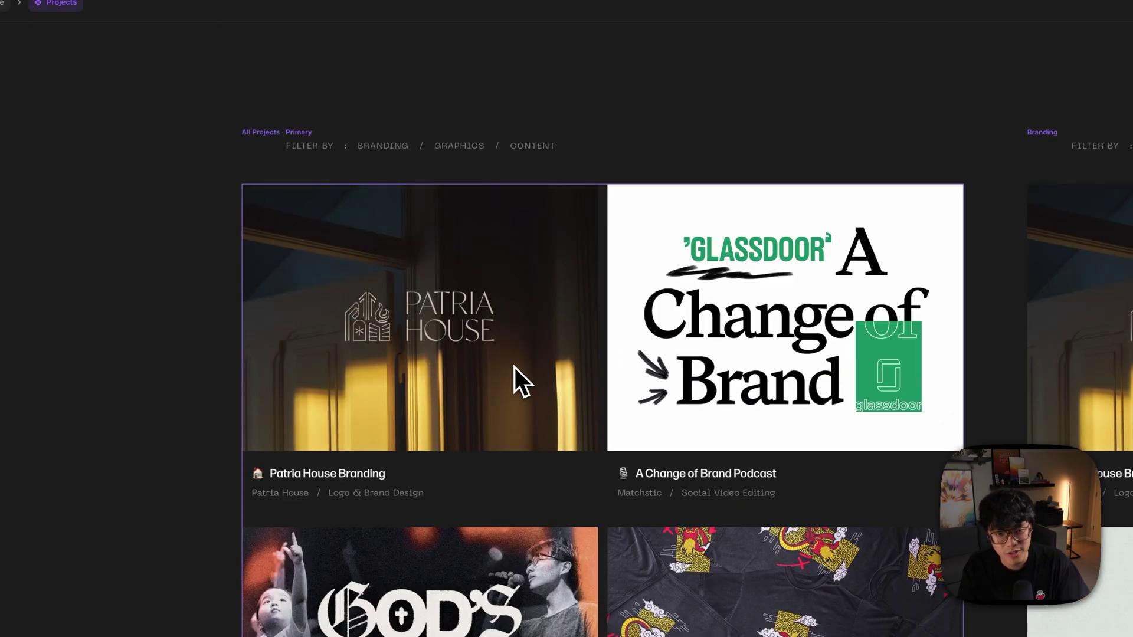
pyautogui.scroll(-3, 496, 374)
pyautogui.hscroll(3, 495, 374)
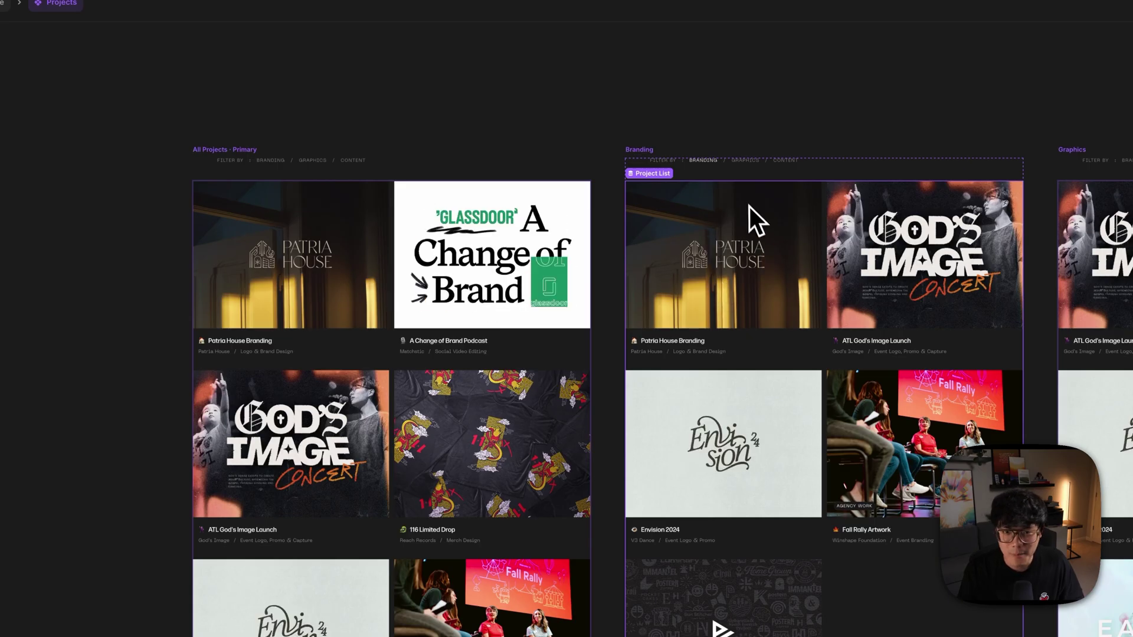
pyautogui.scroll(5, 773, 238)
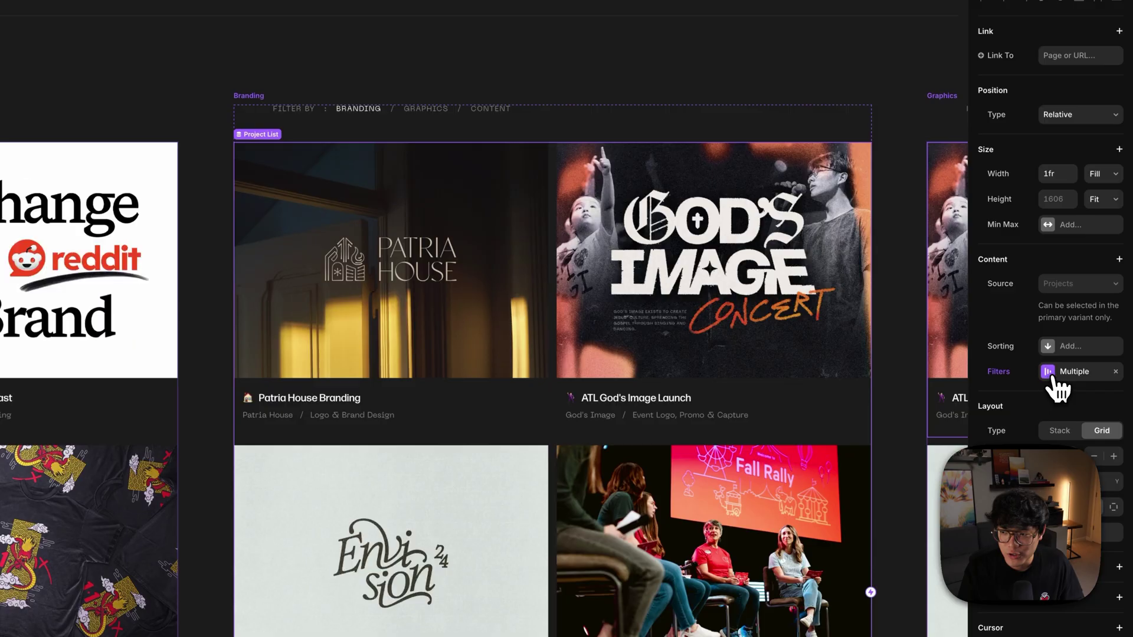
# - Check the Branding Project List's Service 1 and Service 2 Brand Design filters
pyautogui.click(1065, 373)
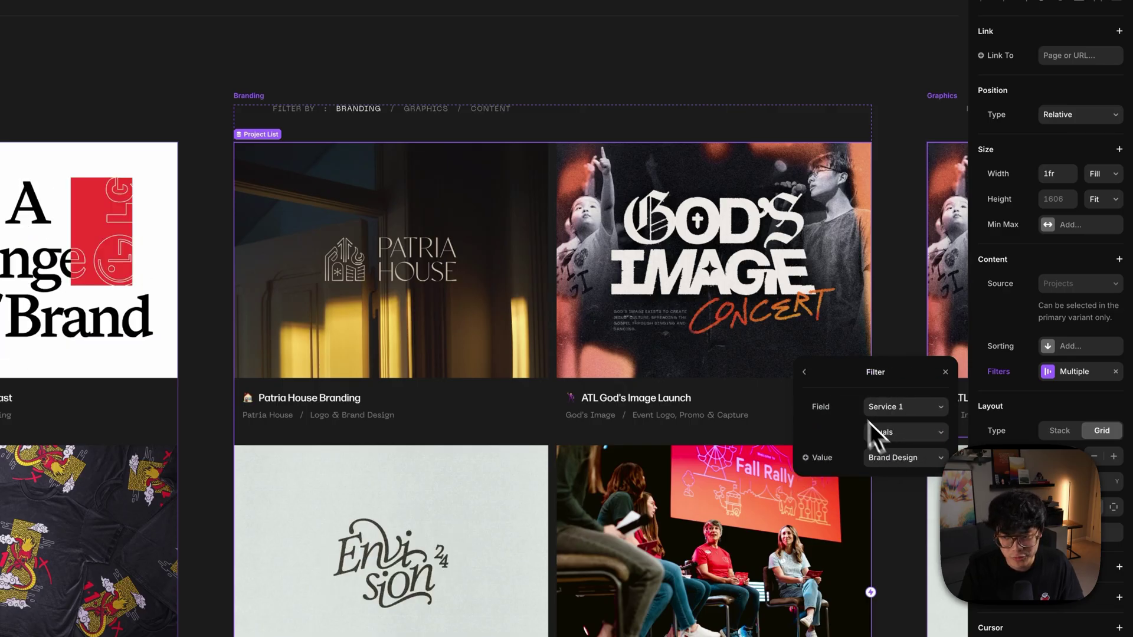
pyautogui.click(803, 374)
pyautogui.click(878, 461)
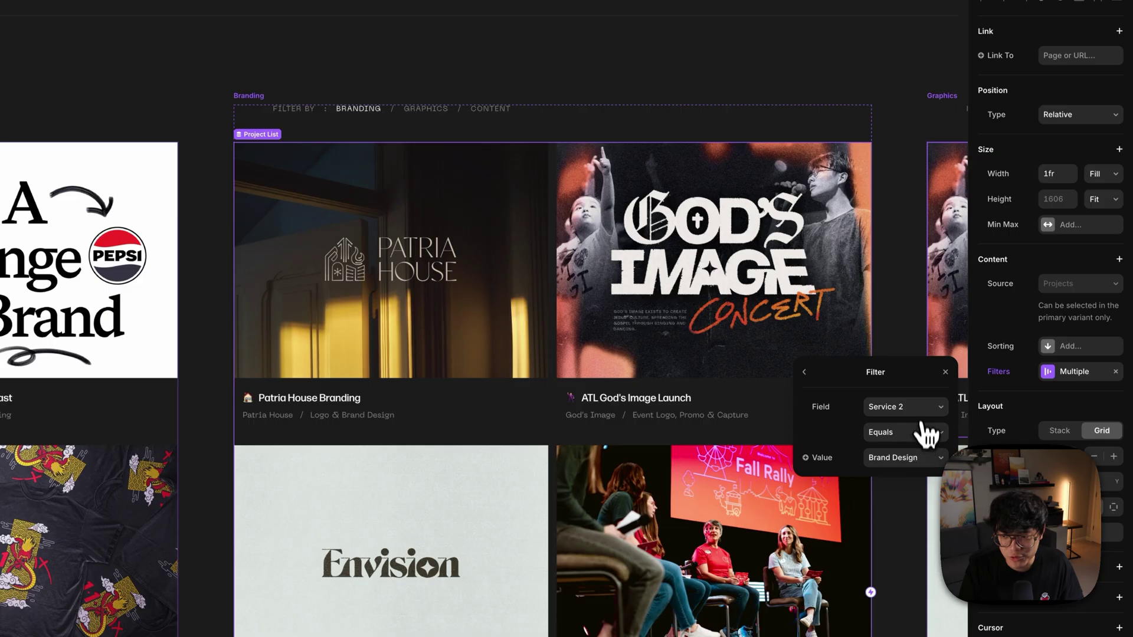
pyautogui.click(529, 74)
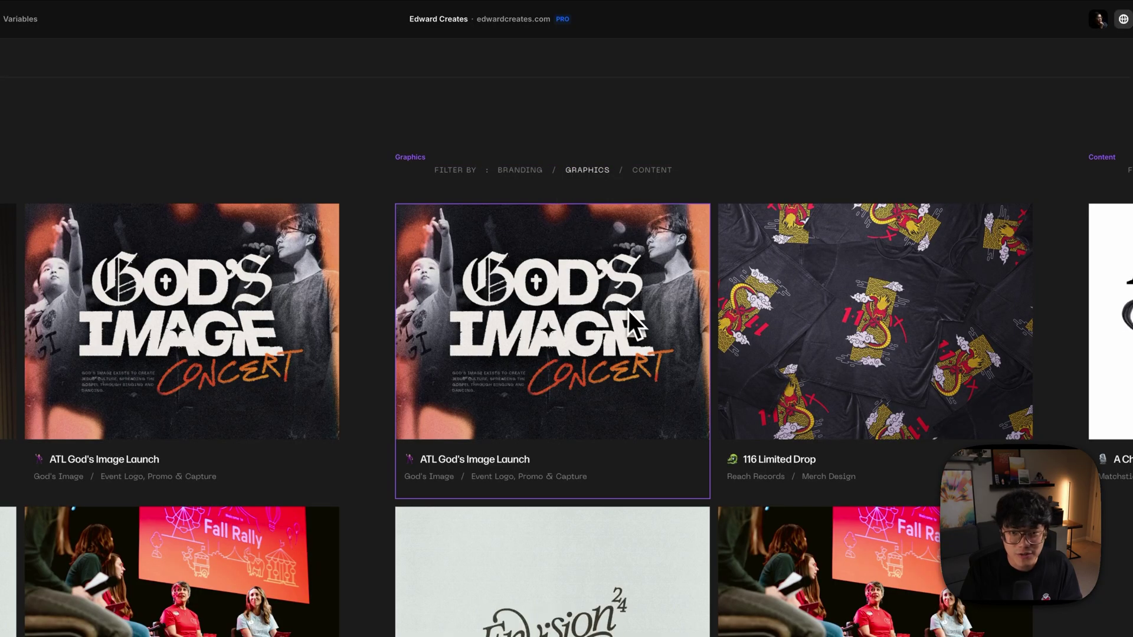
# - Confirm the Graphics Project List filters match Graphic Design in either service, then exit to Home
pyautogui.click(397, 157)
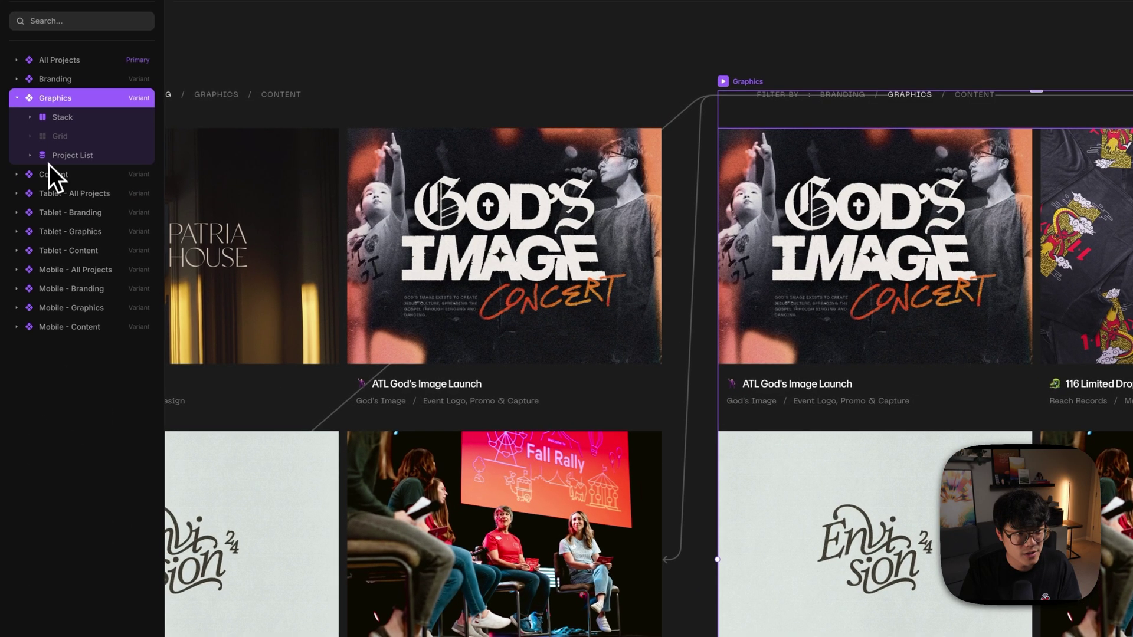
pyautogui.click(65, 155)
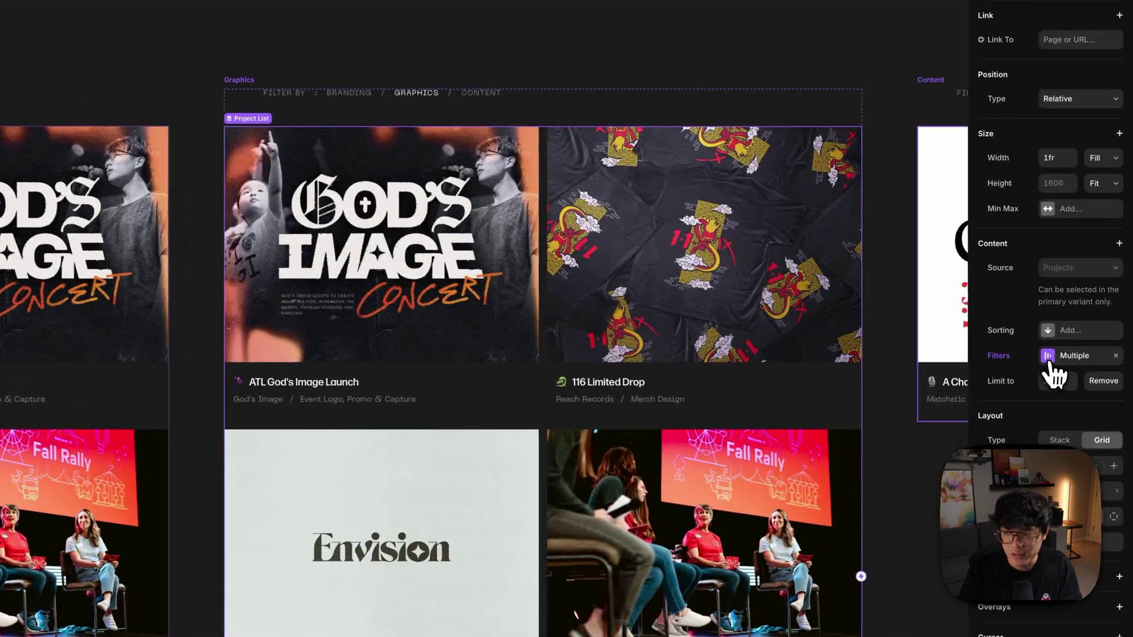
pyautogui.click(1053, 367)
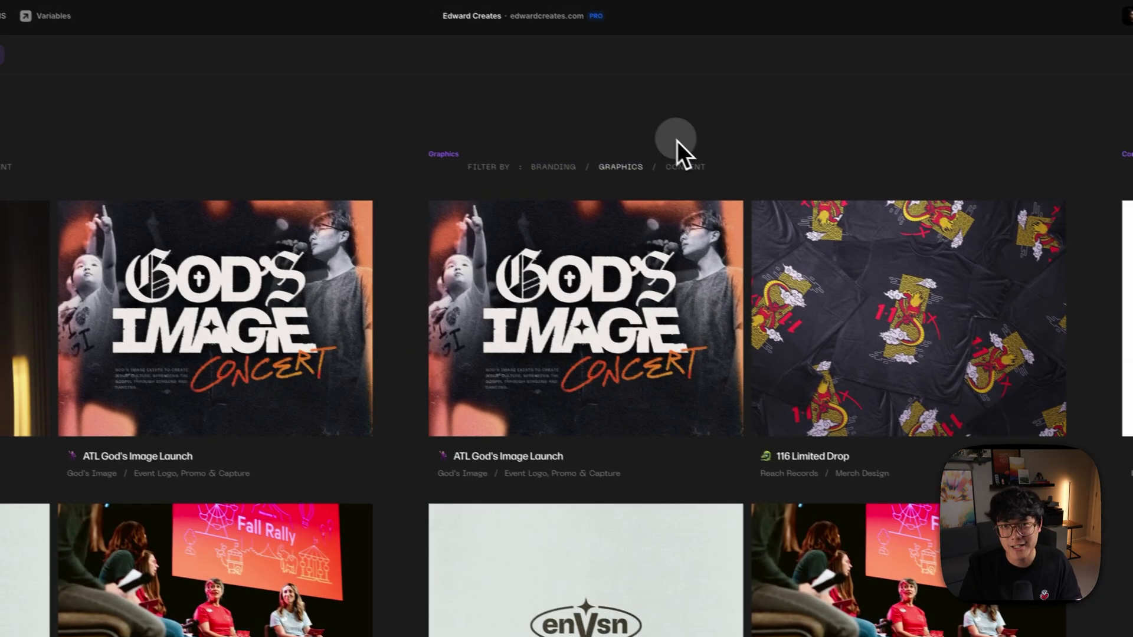
pyautogui.scroll(-5, 687, 144)
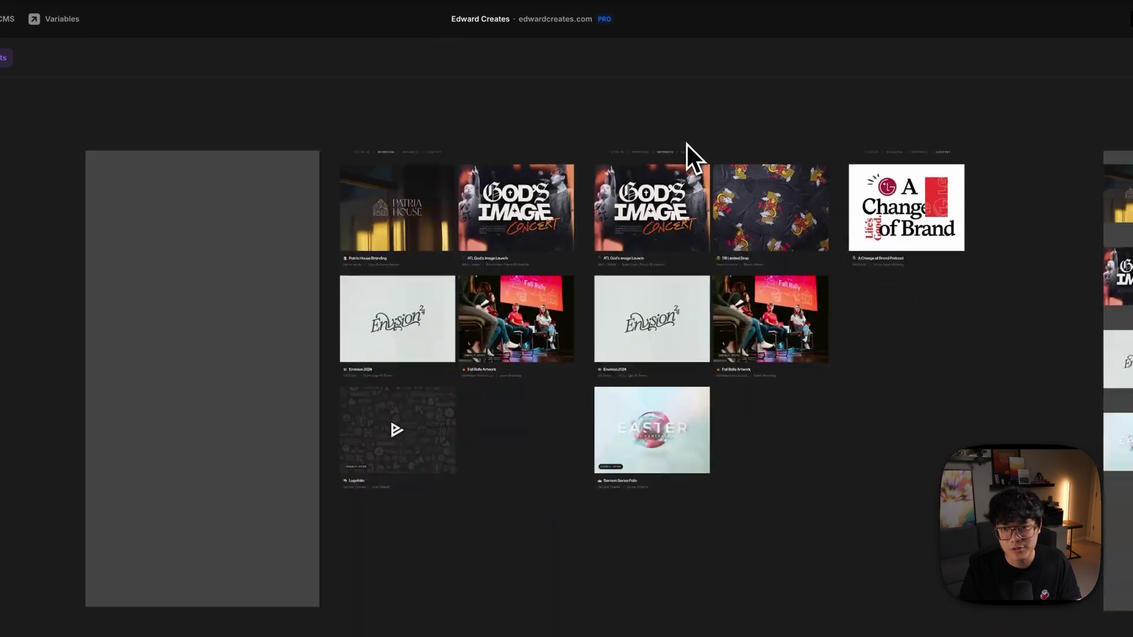
pyautogui.hscroll(3, 687, 144)
pyautogui.scroll(5, 684, 145)
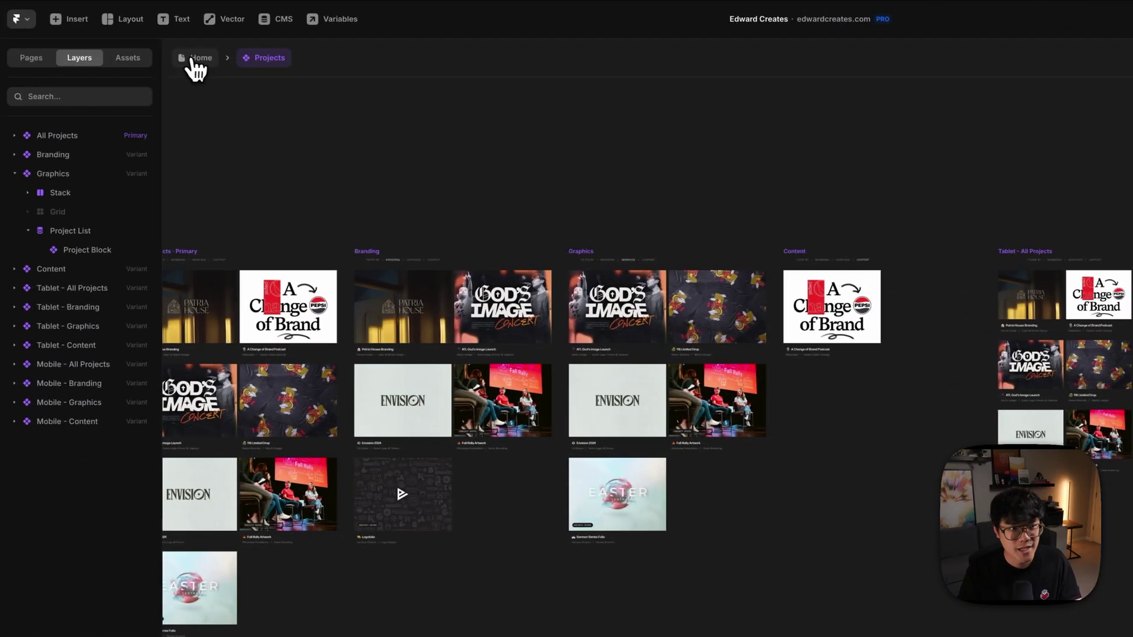
pyautogui.click(195, 69)
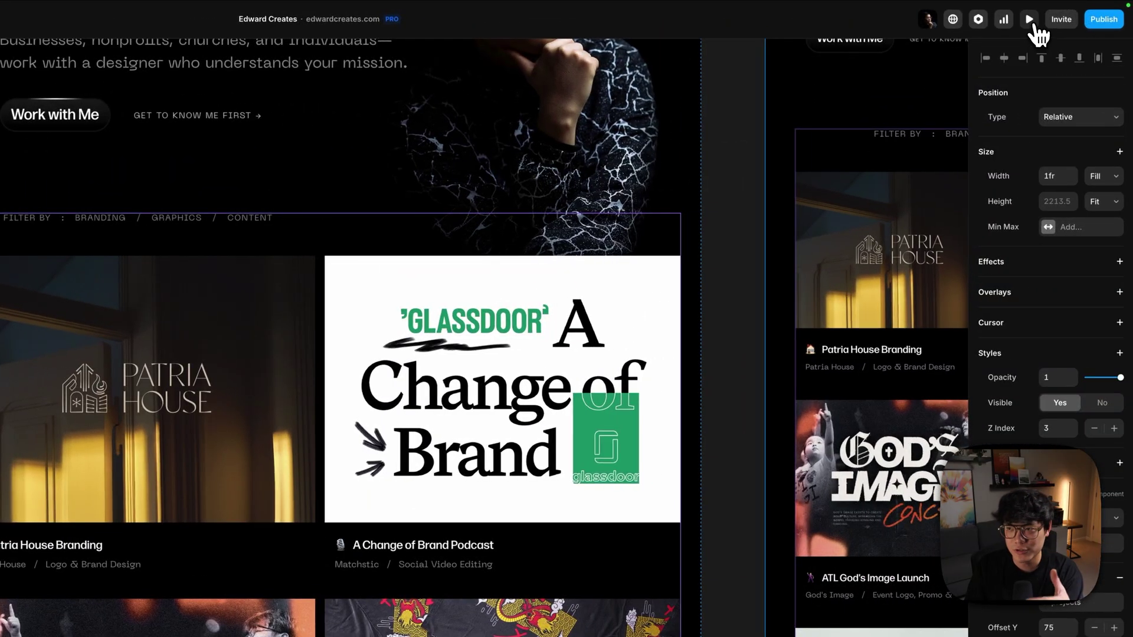
# - Preview the site and switch the portfolio filter to GRAPHICS, then BRANDING
pyautogui.click(1030, 21)
pyautogui.click(440, 195)
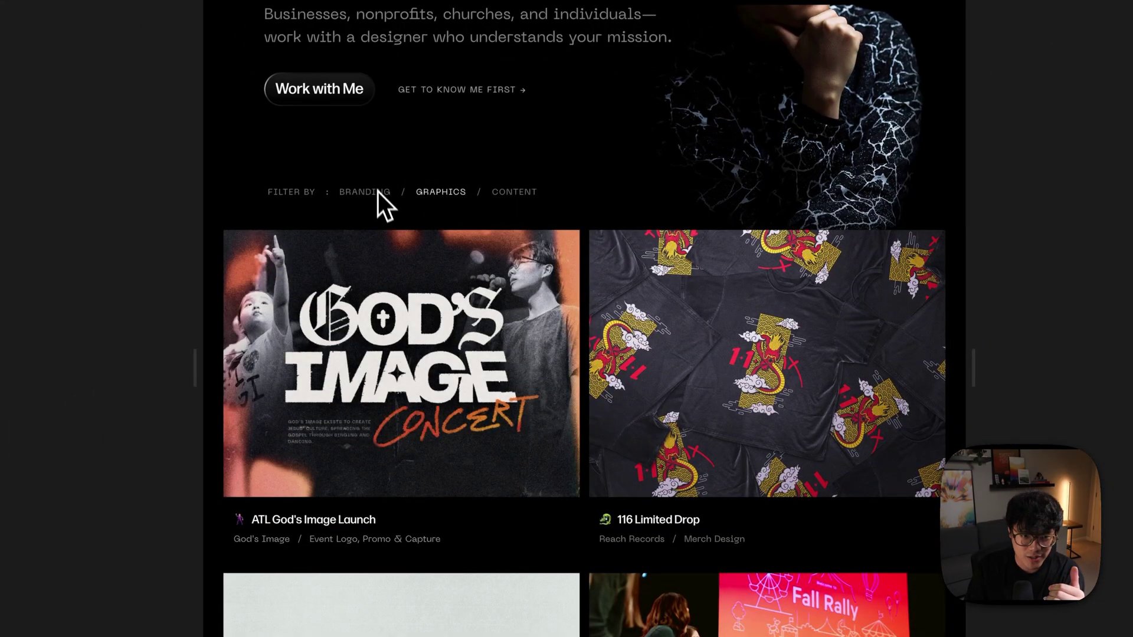
pyautogui.click(374, 199)
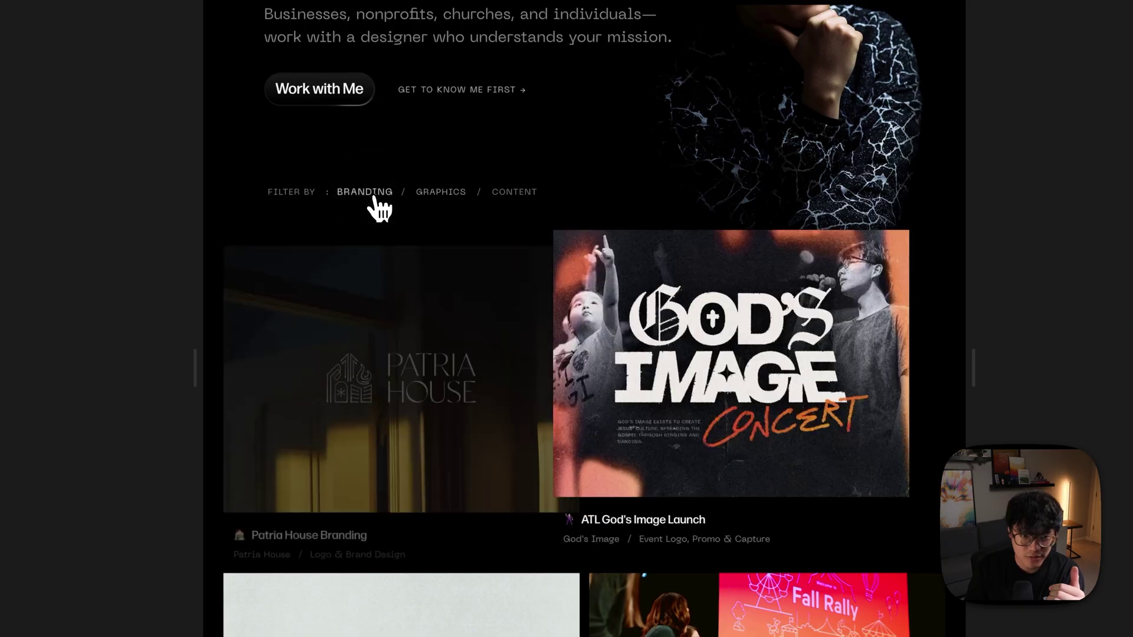